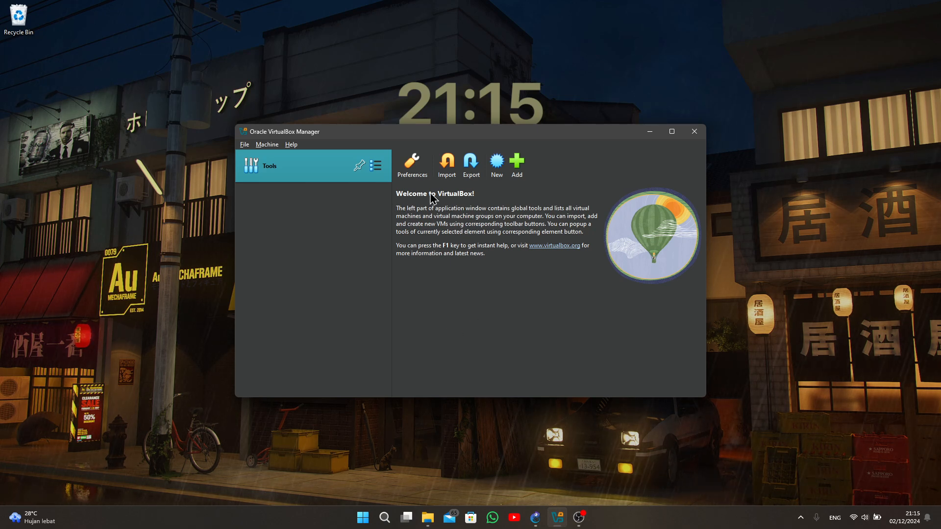
- Import the RouterOS.ova appliance from the Downloads folder as a virtual machine
{"action": "left_click", "coordinate": [447, 163]}
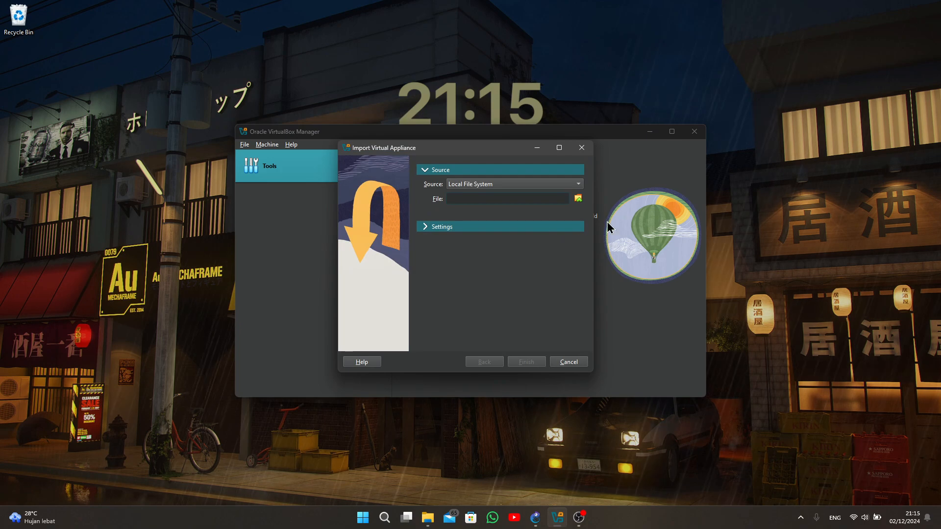
{"action": "left_click", "coordinate": [578, 198]}
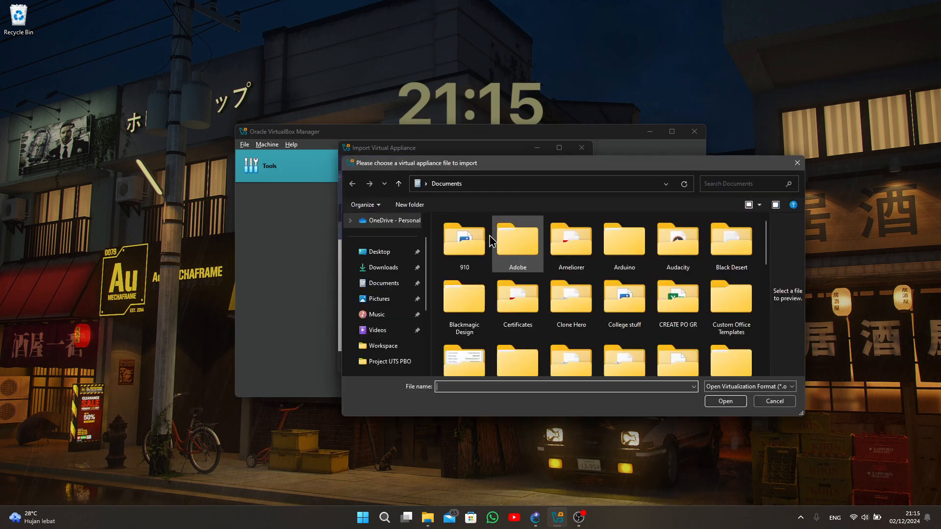
{"action": "left_click", "coordinate": [384, 267]}
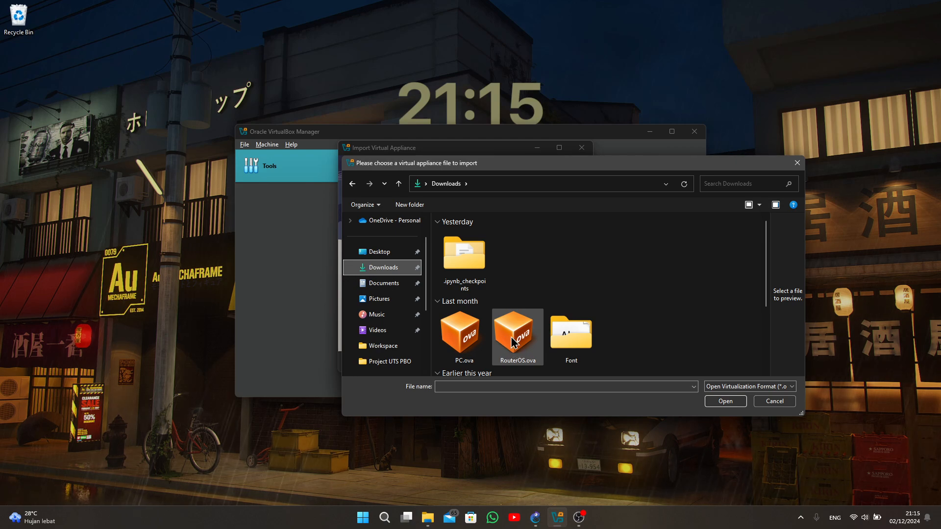
{"action": "left_click", "coordinate": [504, 341]}
{"action": "left_click", "coordinate": [726, 400]}
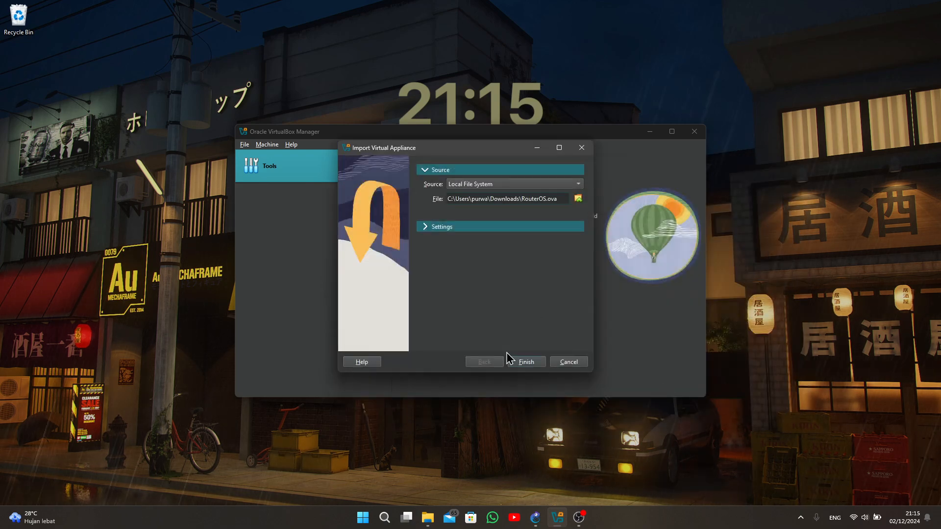
{"action": "left_click", "coordinate": [520, 361]}
{"action": "left_click", "coordinate": [415, 339]}
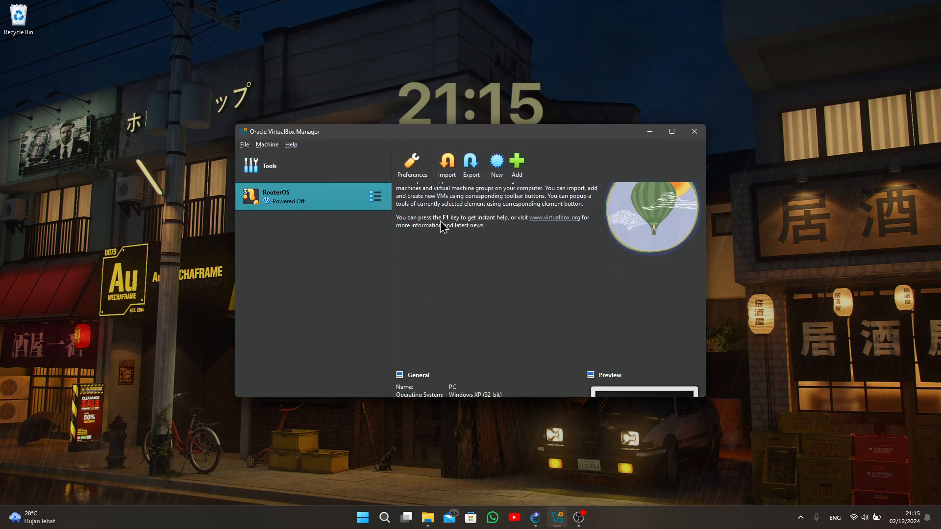
- Import the PC.ova appliance from the Downloads folder as a second virtual machine
{"action": "left_click", "coordinate": [363, 167]}
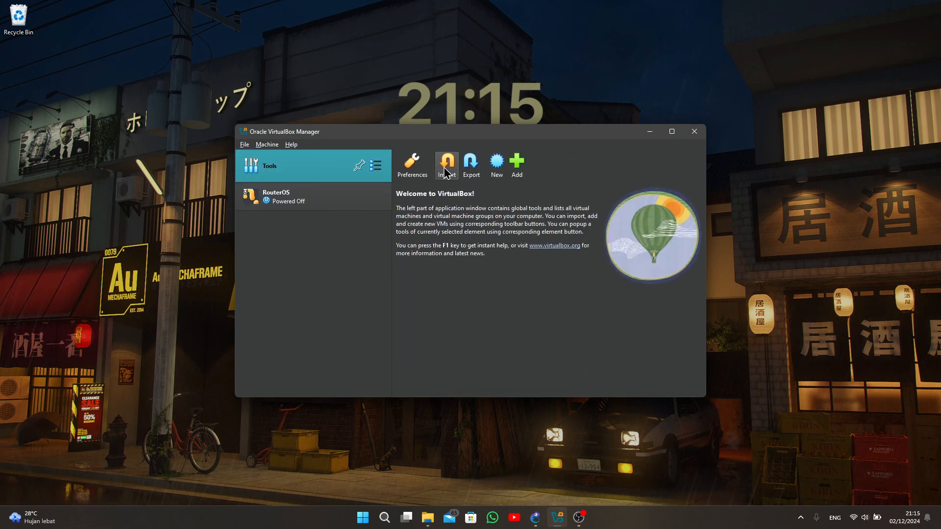
{"action": "left_click", "coordinate": [446, 171]}
{"action": "left_click", "coordinate": [578, 198]}
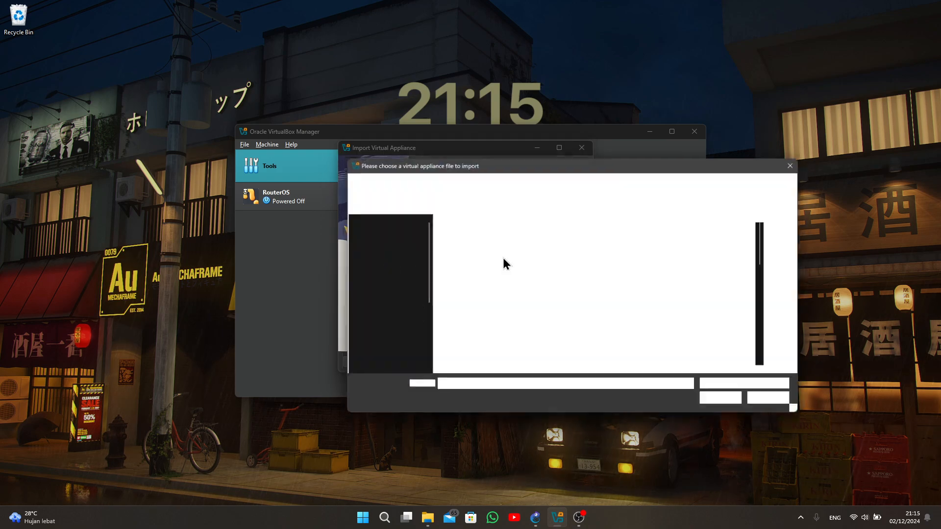
{"action": "left_click", "coordinate": [383, 267]}
{"action": "left_click", "coordinate": [461, 333]}
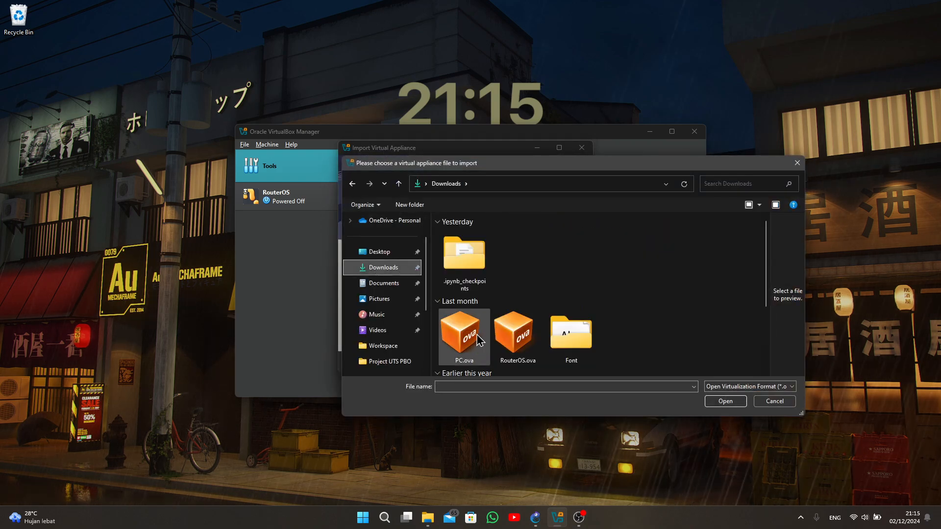
{"action": "left_click", "coordinate": [724, 403]}
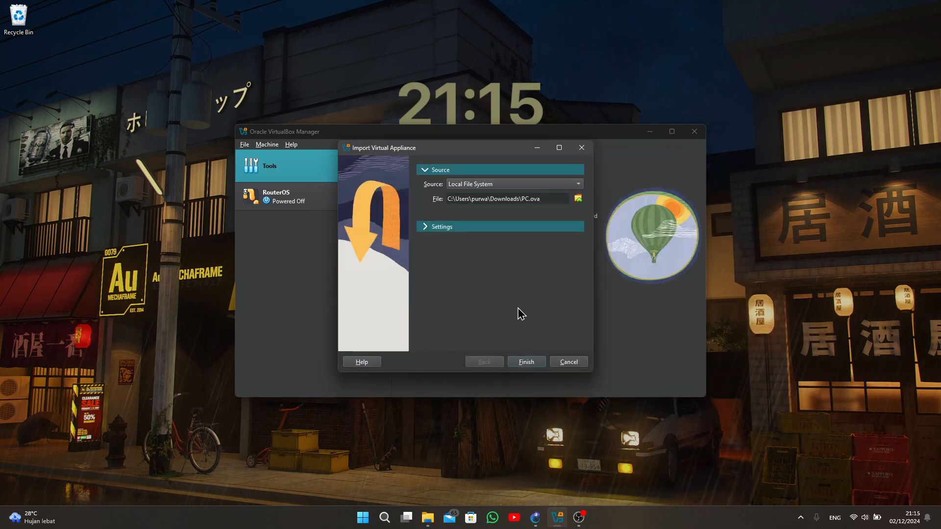
{"action": "left_click", "coordinate": [522, 362]}
{"action": "left_click", "coordinate": [416, 335]}
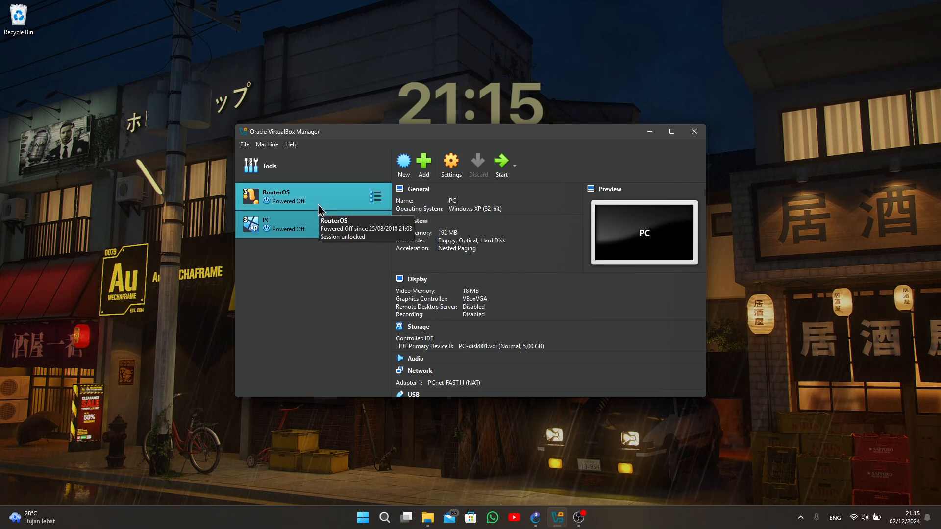
- In the RouterOS machine's network settings, attach Adapter 1 to Internal Network
{"action": "left_click", "coordinate": [382, 185]}
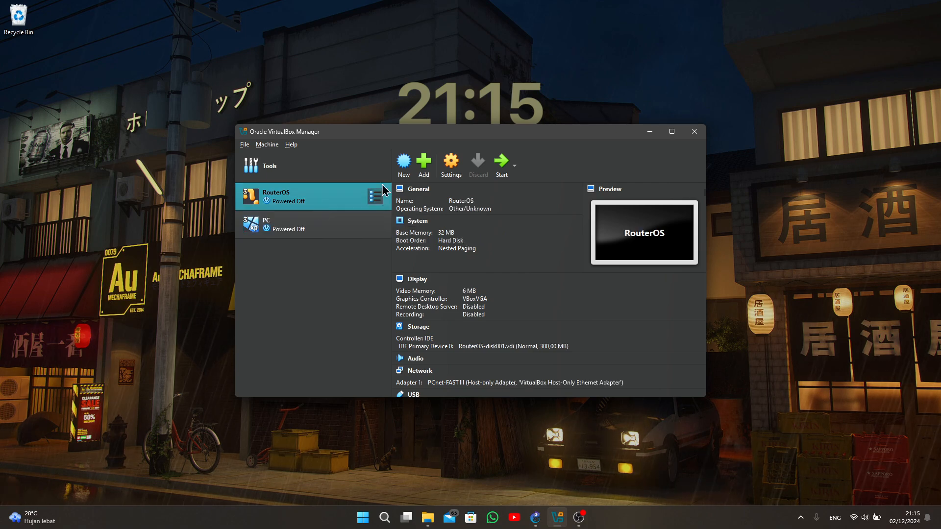
{"action": "left_click", "coordinate": [451, 163]}
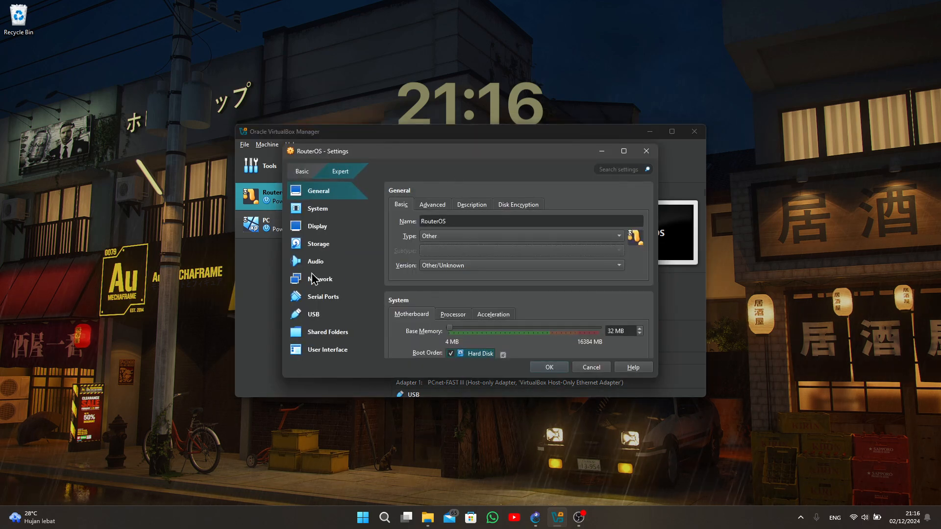
{"action": "left_click", "coordinate": [319, 280]}
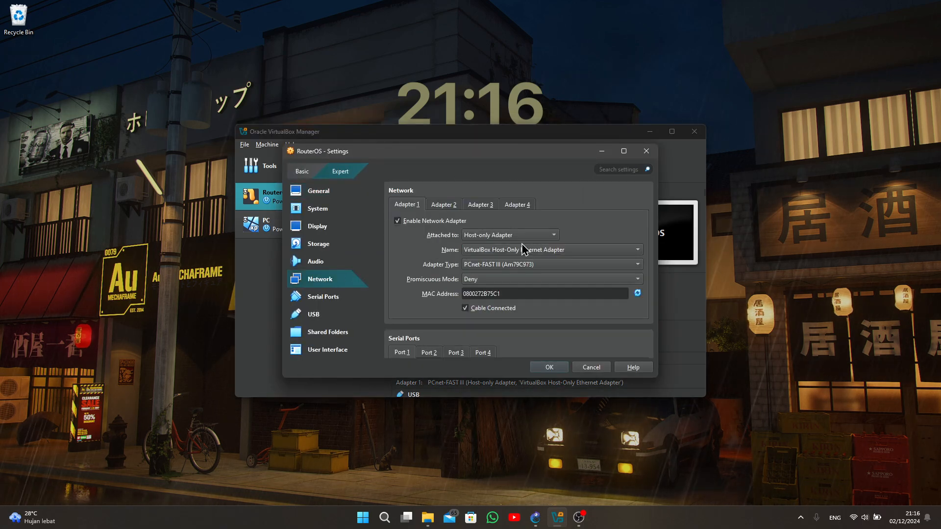
{"action": "left_click", "coordinate": [509, 235]}
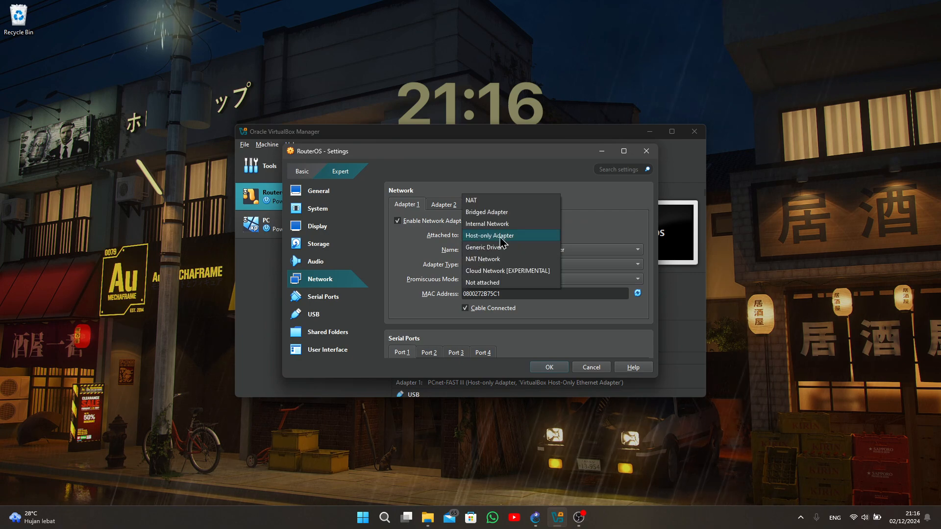
{"action": "left_click", "coordinate": [505, 223]}
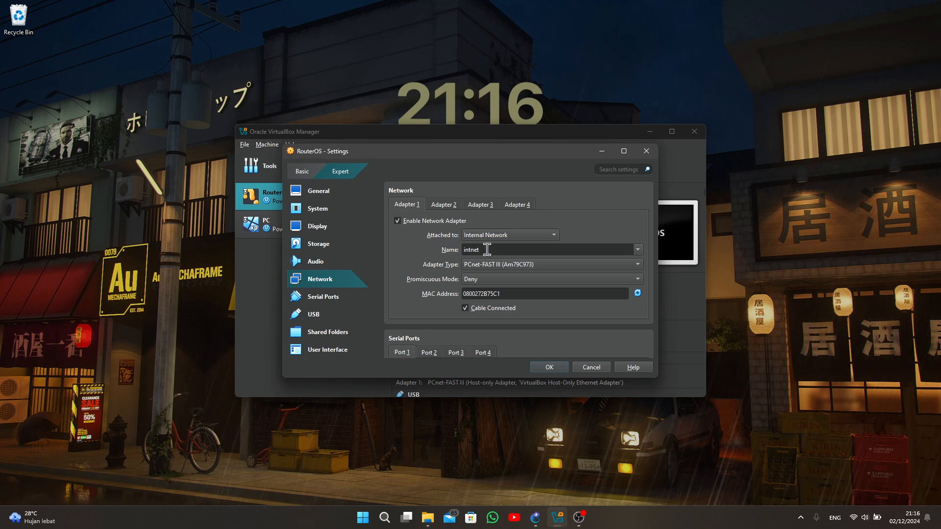
- Enable Adapter 2 of the RouterOS machine, attach it to NAT and save the settings
{"action": "left_click", "coordinate": [444, 204]}
{"action": "left_click", "coordinate": [397, 222]}
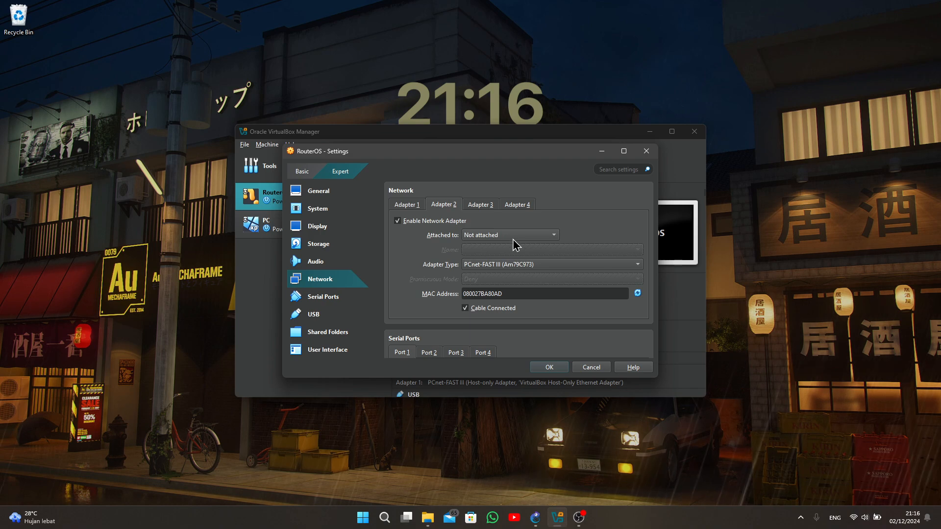
{"action": "left_click", "coordinate": [490, 235]}
{"action": "left_click", "coordinate": [491, 156]}
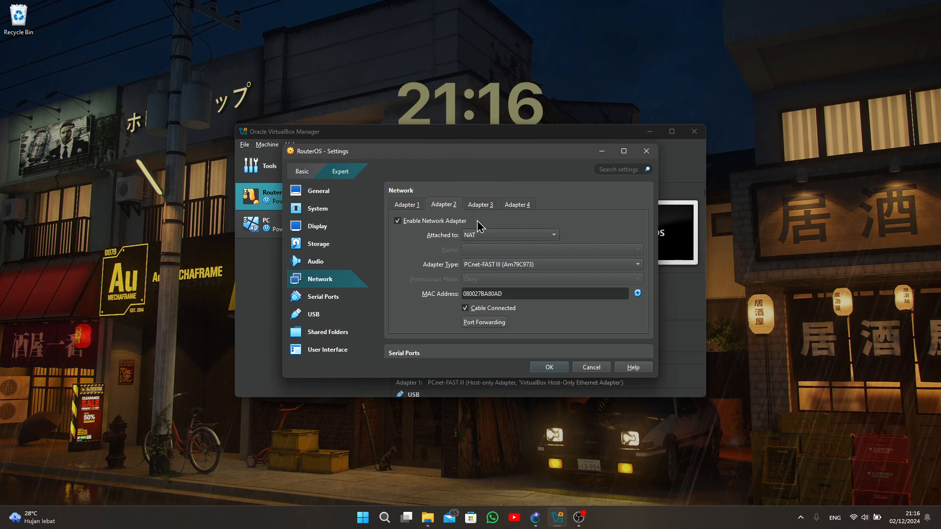
{"action": "left_click", "coordinate": [556, 368]}
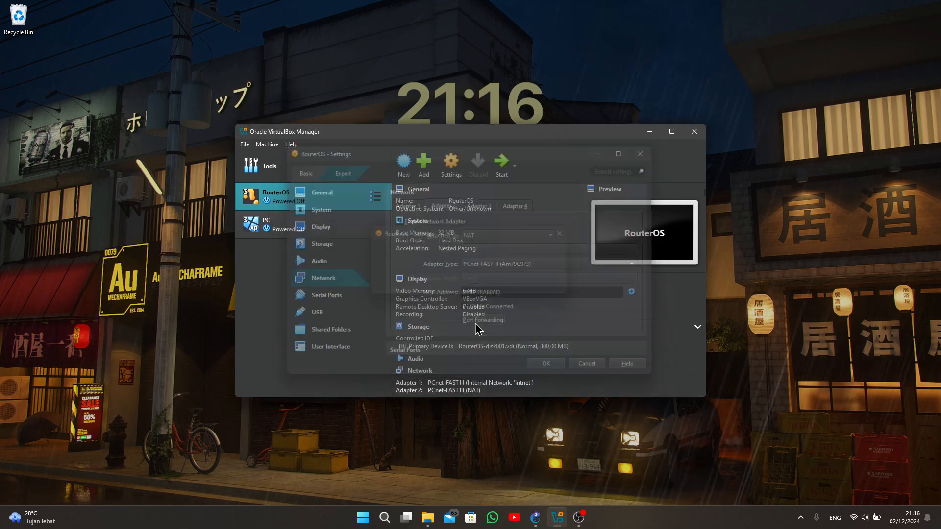
- Attach Adapter 1 of the PC machine to the Internal Network intnet and save the settings
{"action": "left_click", "coordinate": [324, 229]}
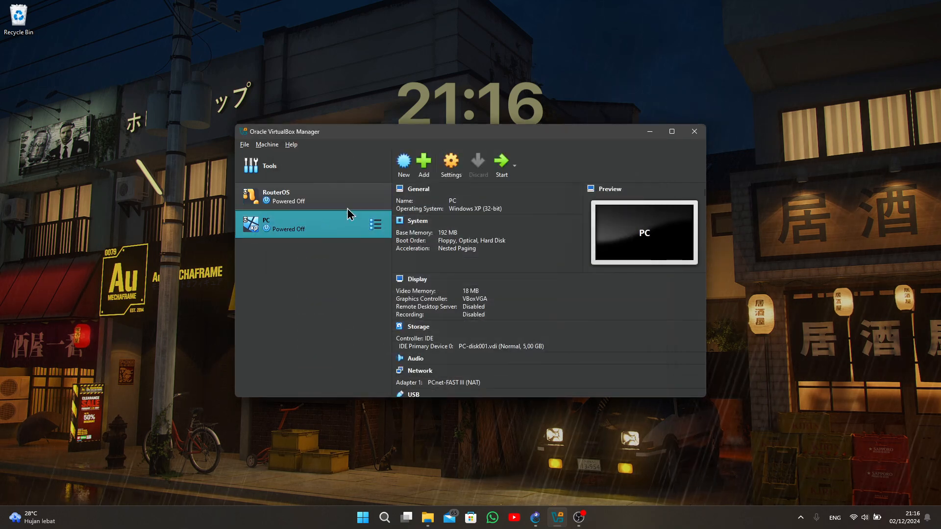
{"action": "left_click", "coordinate": [450, 175]}
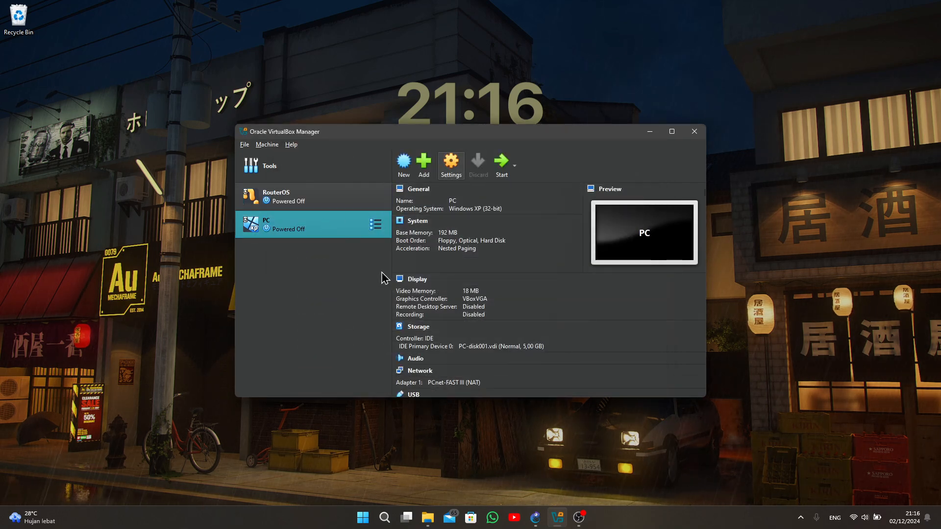
{"action": "left_click", "coordinate": [319, 282]}
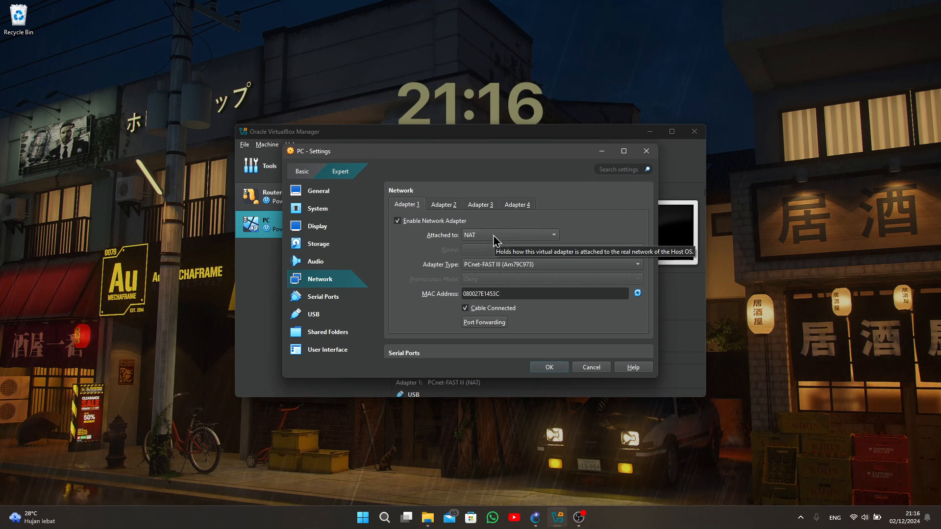
{"action": "left_click", "coordinate": [493, 235]}
{"action": "left_click", "coordinate": [484, 257]}
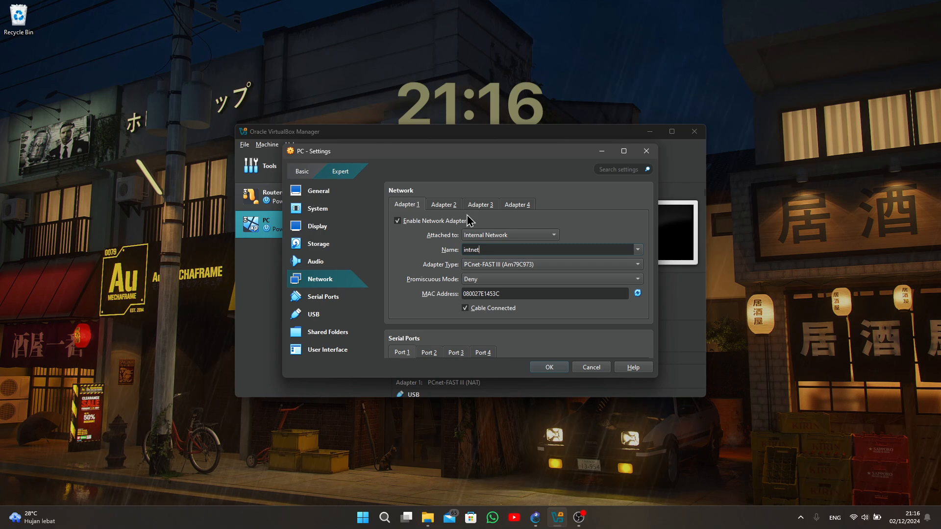
{"action": "left_click", "coordinate": [549, 368]}
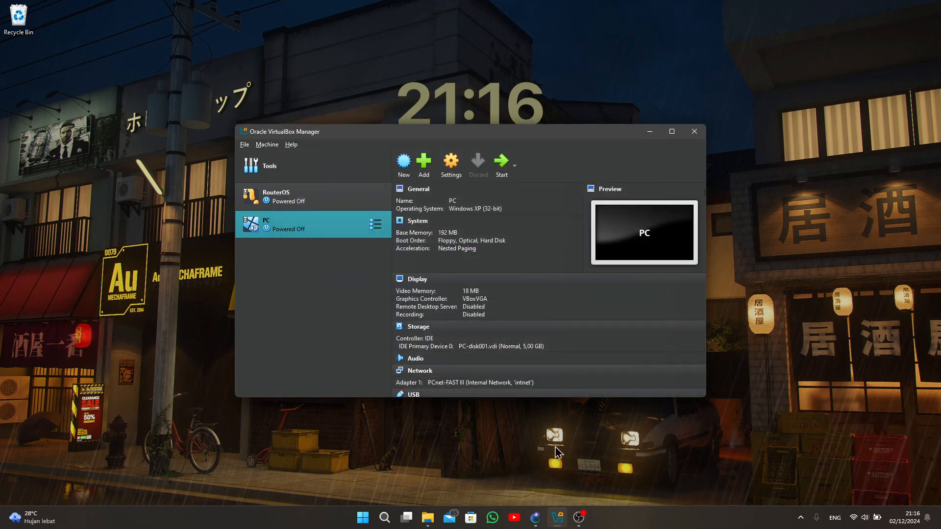
- Switch to GNS3 and create a new project named "Routing static"
{"action": "left_click", "coordinate": [537, 524]}
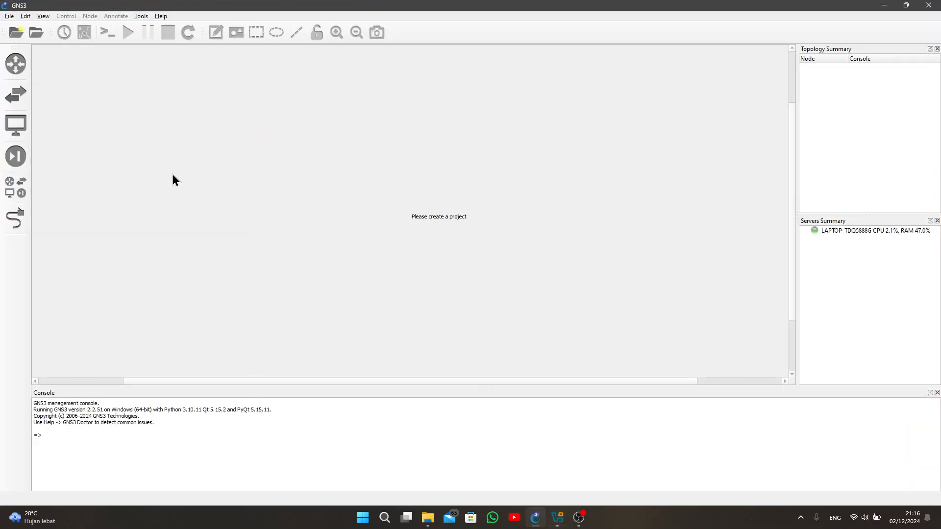
{"action": "left_click", "coordinate": [16, 31]}
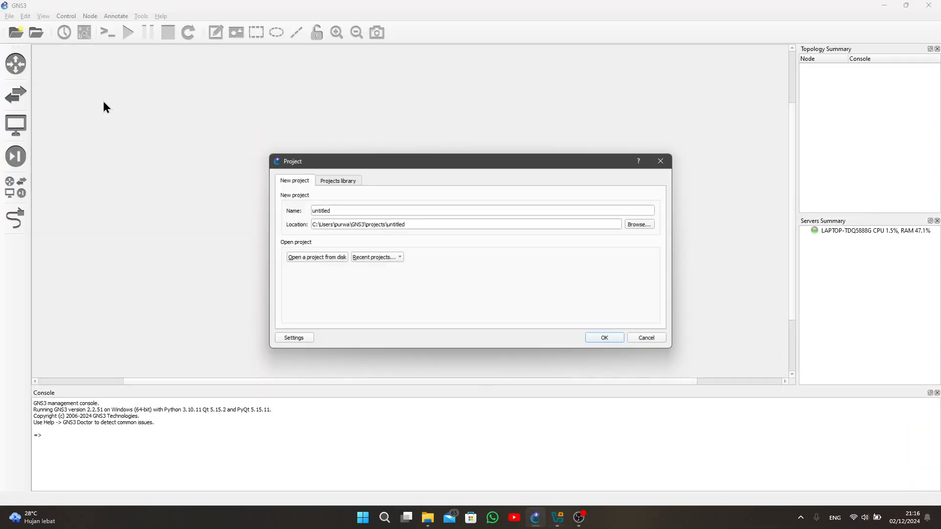
{"action": "left_click", "coordinate": [353, 214]}
{"action": "double_click", "coordinate": [312, 211]}
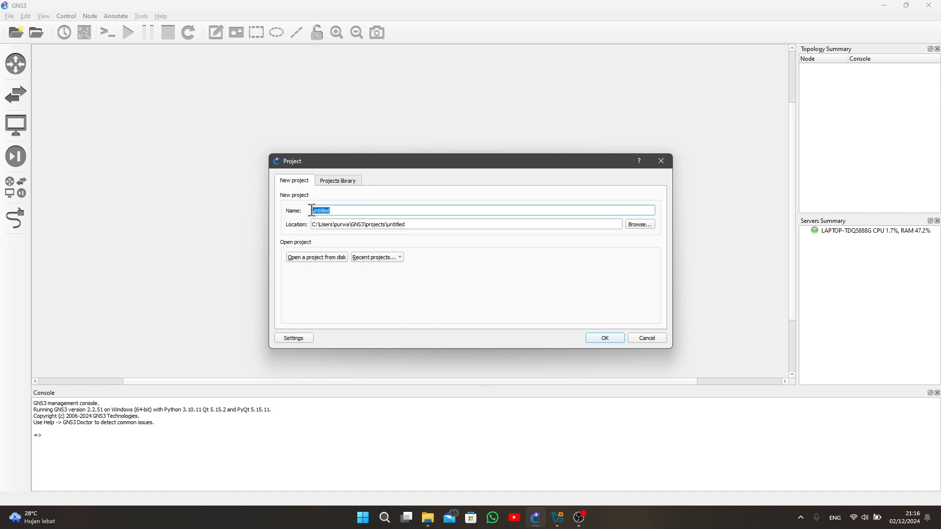
{"action": "type", "text": "RO"}
{"action": "key", "text": "Return"}
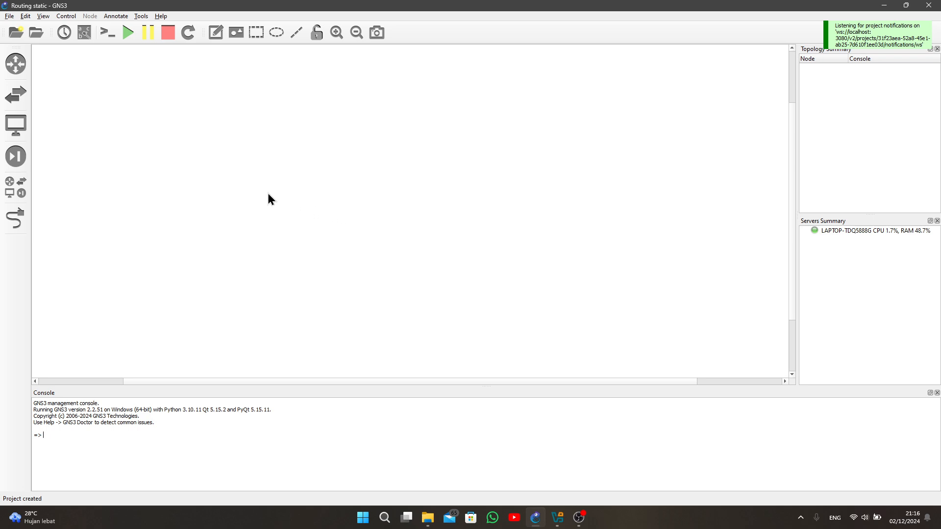
- Manually create a new VirtualBox VM template from the RouterOS machine, used as a linked base VM
{"action": "left_click", "coordinate": [15, 187]}
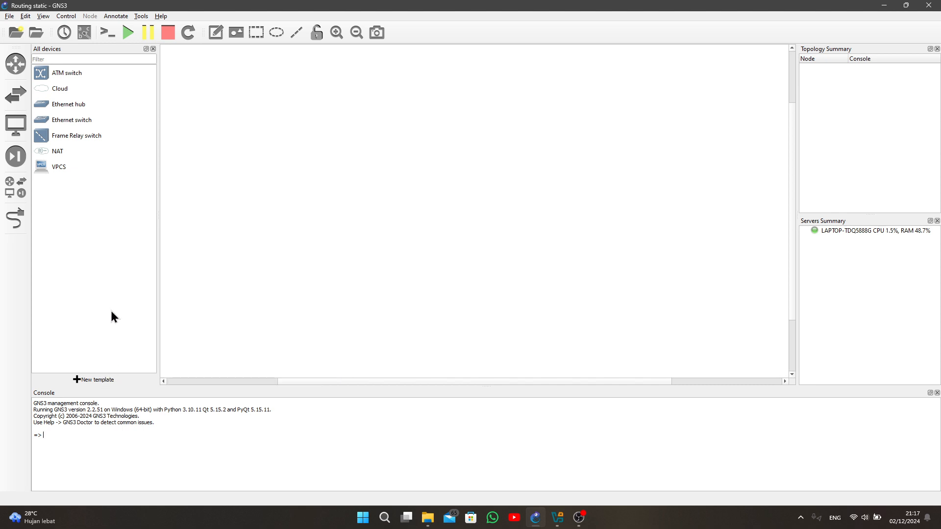
{"action": "left_click", "coordinate": [86, 380]}
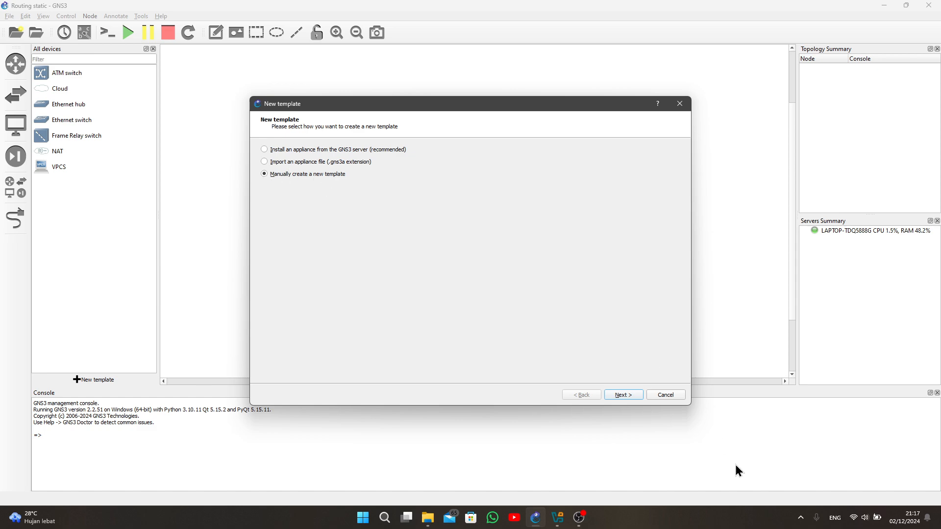
{"action": "left_click", "coordinate": [630, 395]}
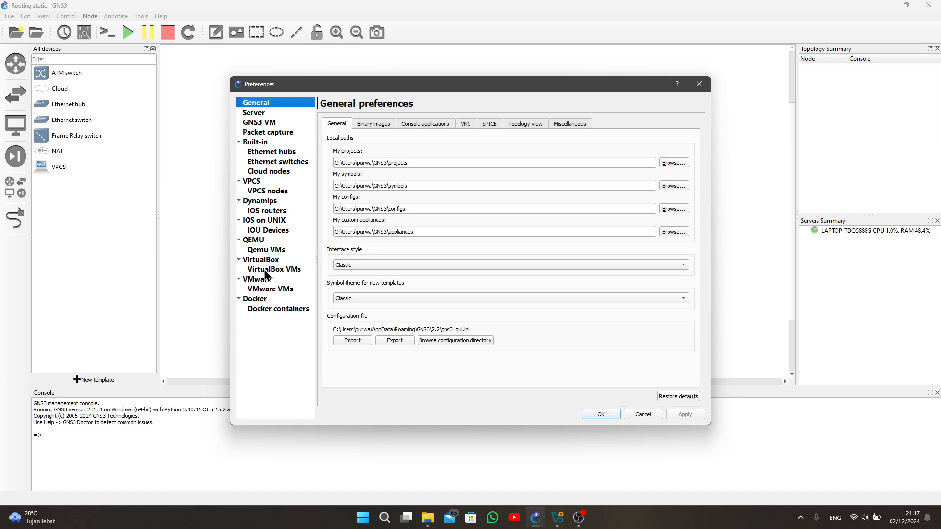
{"action": "left_click", "coordinate": [265, 271]}
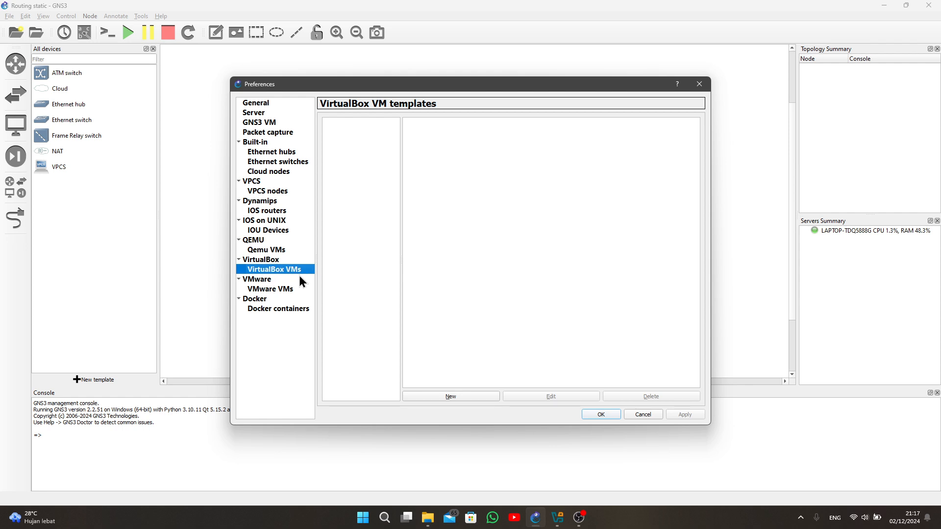
{"action": "left_click", "coordinate": [481, 397]}
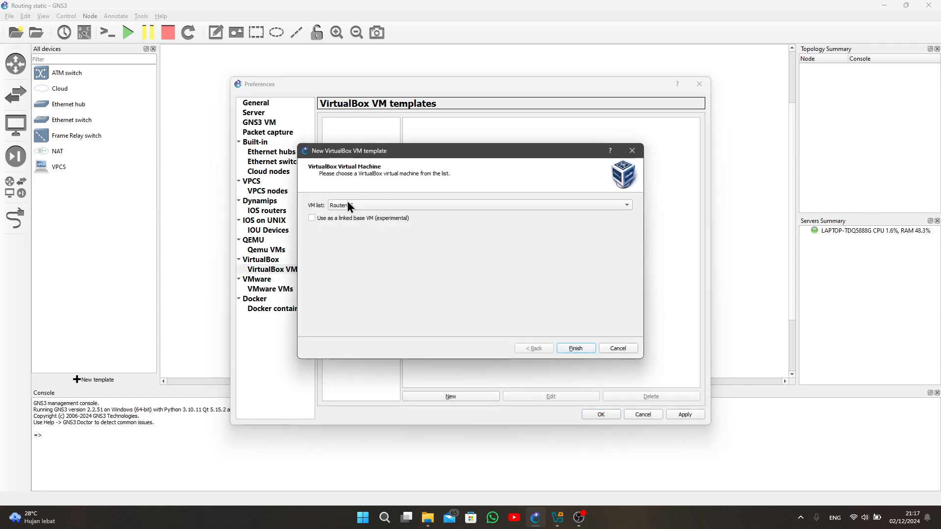
{"action": "left_click", "coordinate": [357, 205]}
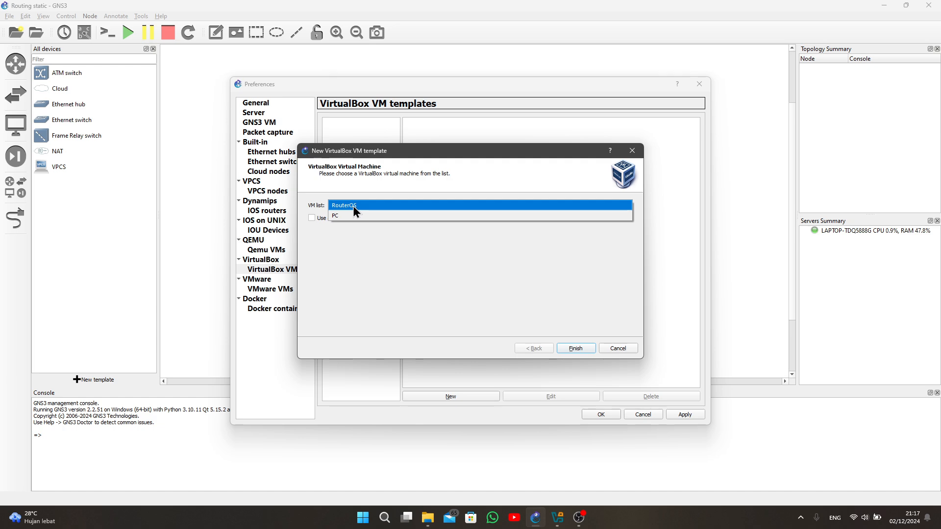
{"action": "left_click", "coordinate": [353, 206]}
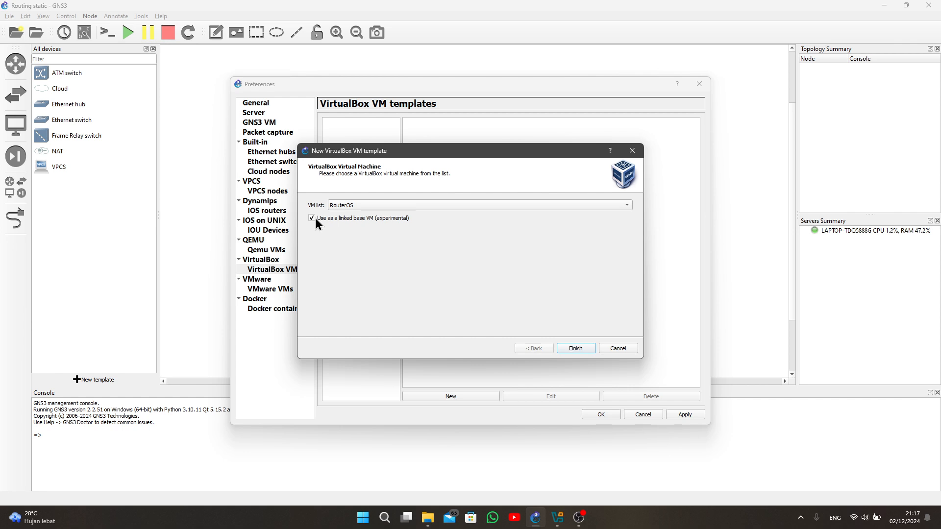
{"action": "left_click", "coordinate": [575, 348]}
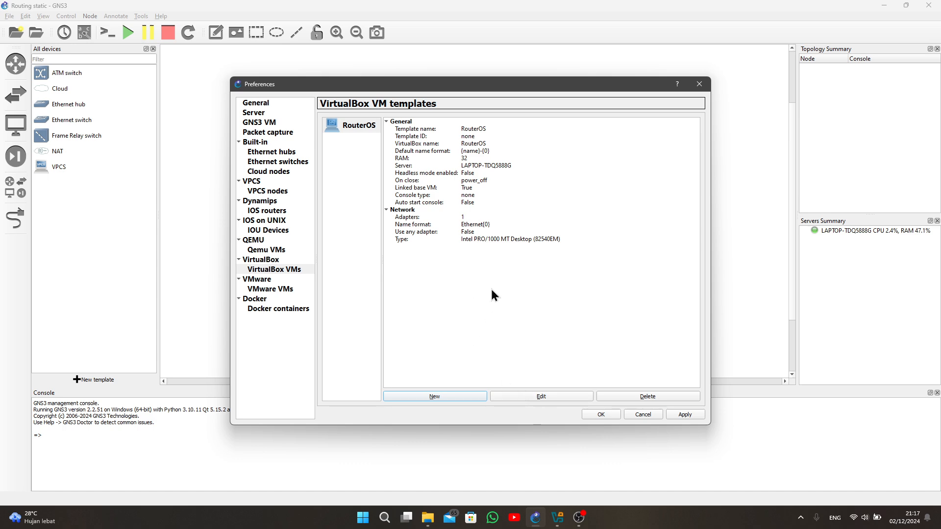
- Give the RouterOS template the Classic router_firewall symbol and set its category to Routers
{"action": "left_click", "coordinate": [528, 396]}
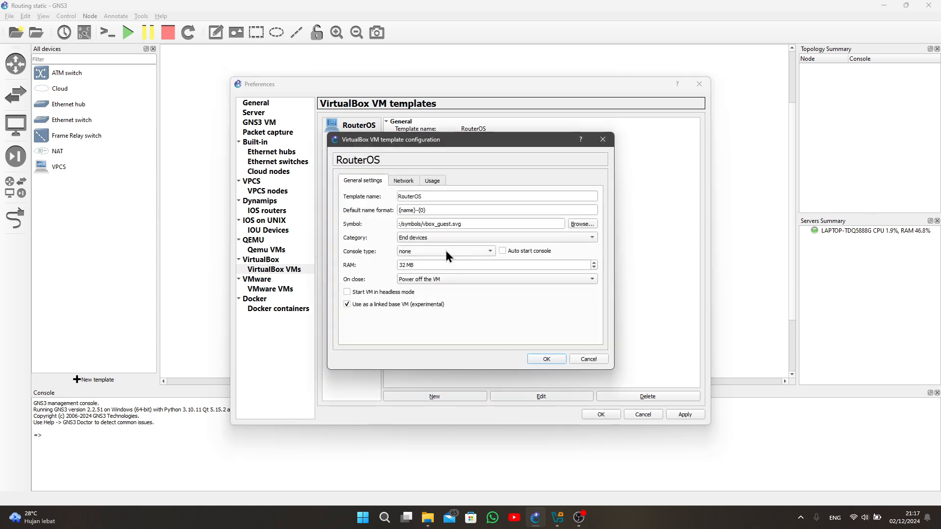
{"action": "left_click", "coordinate": [578, 224]}
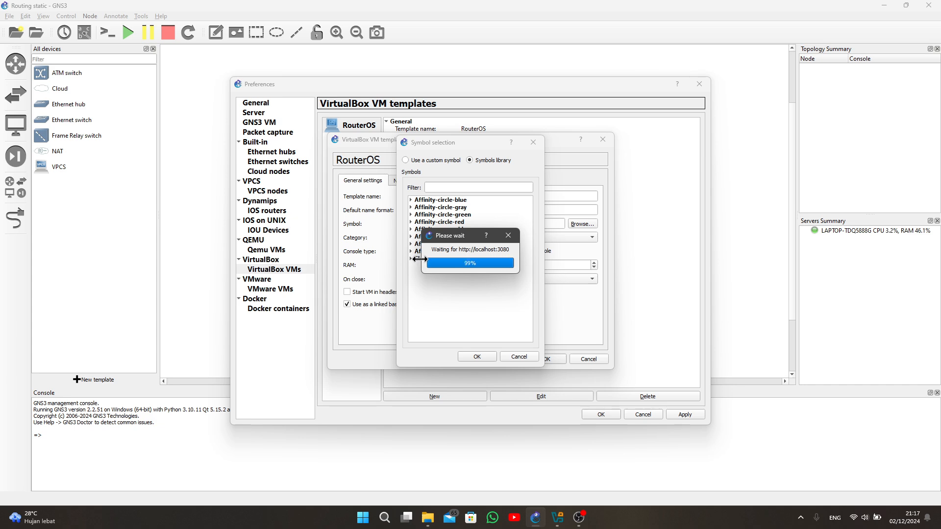
{"action": "left_click", "coordinate": [411, 259]}
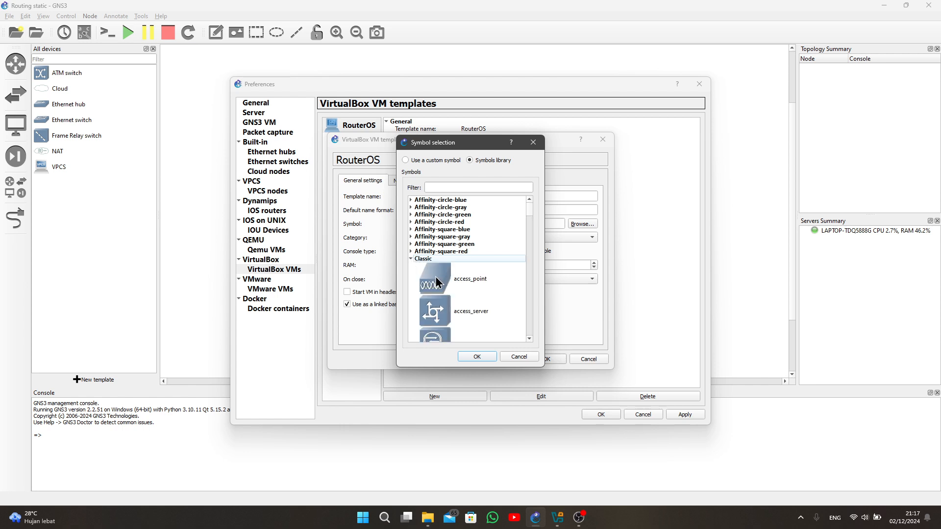
{"action": "scroll", "coordinate": [436, 282], "scroll_direction": "down", "scroll_amount": 15}
{"action": "left_click", "coordinate": [442, 287]}
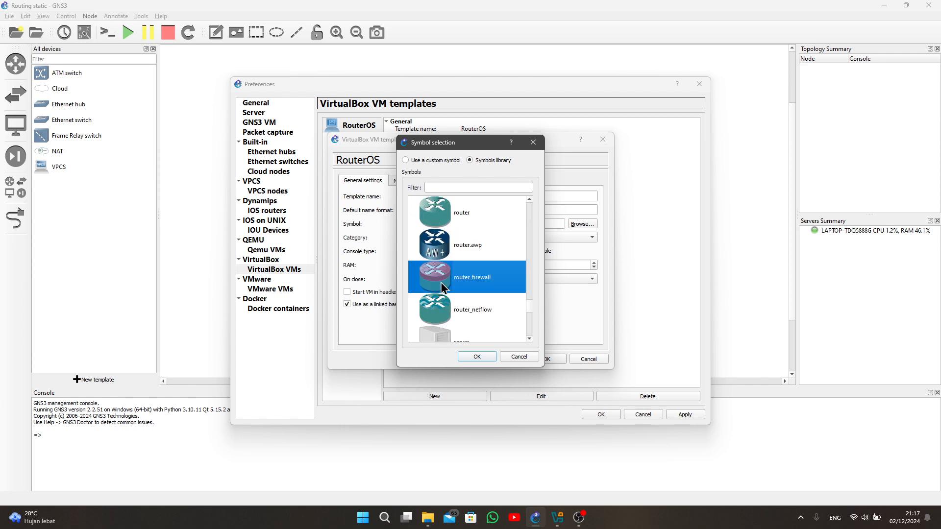
{"action": "left_click", "coordinate": [478, 357]}
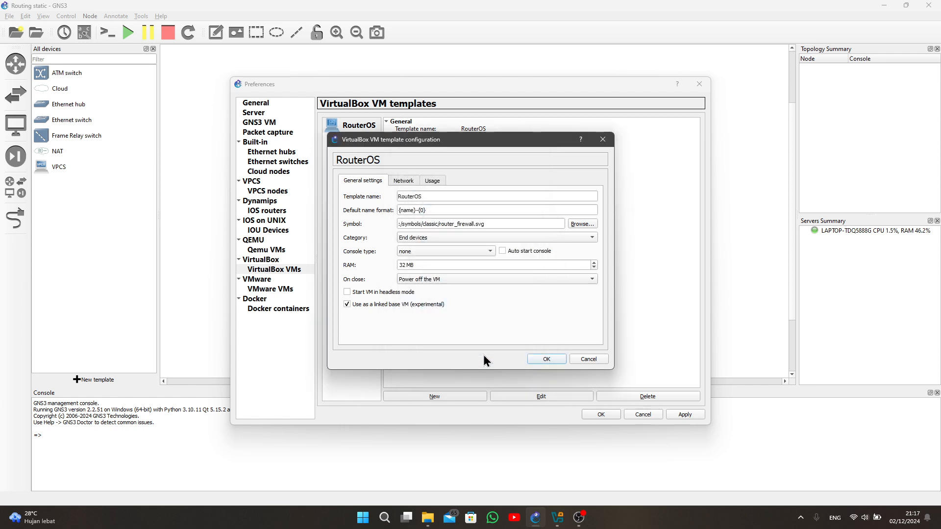
{"action": "left_click", "coordinate": [429, 236]}
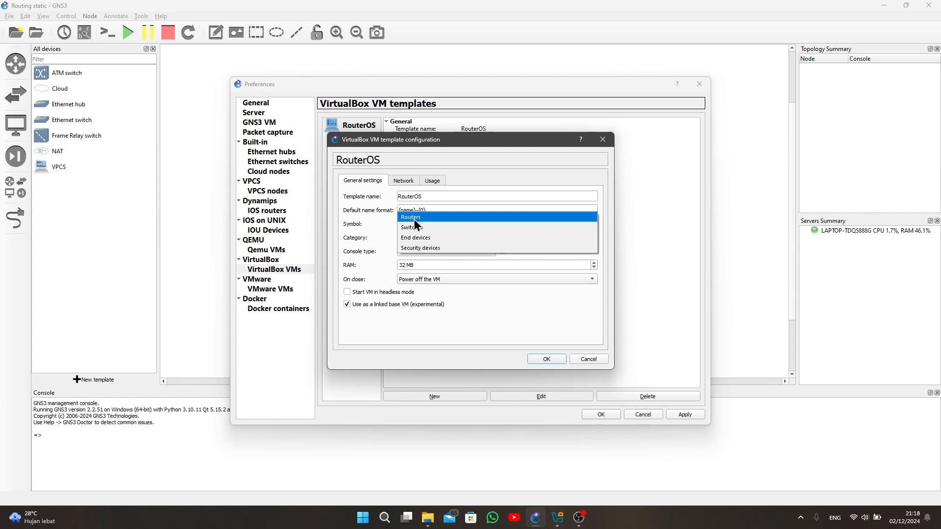
{"action": "left_click", "coordinate": [415, 219]}
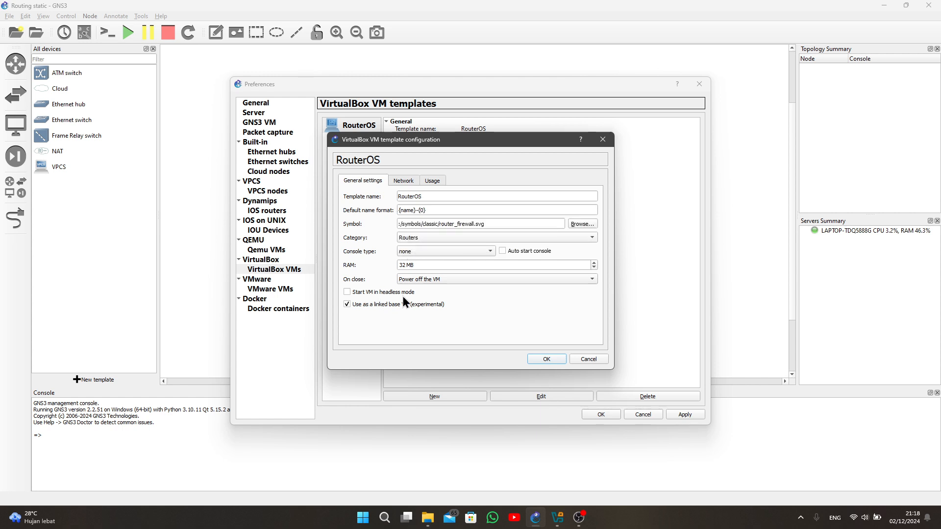
- Configure the RouterOS template with 5 adapters of type PCNet-FAST III (Am79C973), allowing GNS3 to use any configured VirtualBox adapter
{"action": "left_click", "coordinate": [404, 182]}
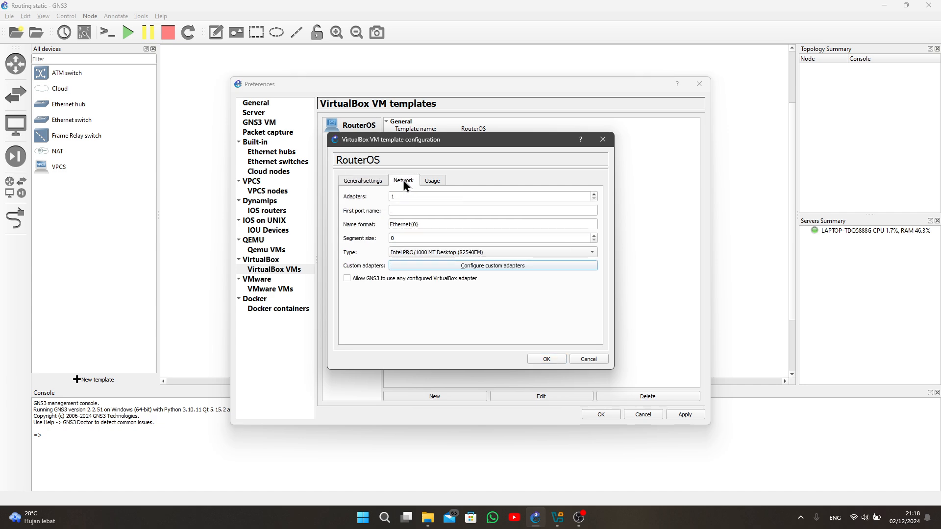
{"action": "left_click_drag", "start_coordinate": [405, 196], "coordinate": [383, 202]}
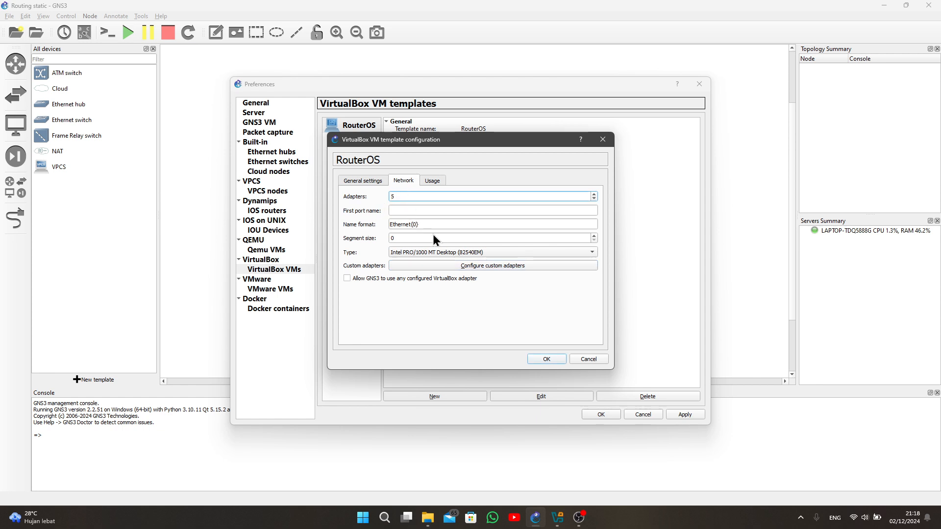
{"action": "left_click", "coordinate": [412, 252]}
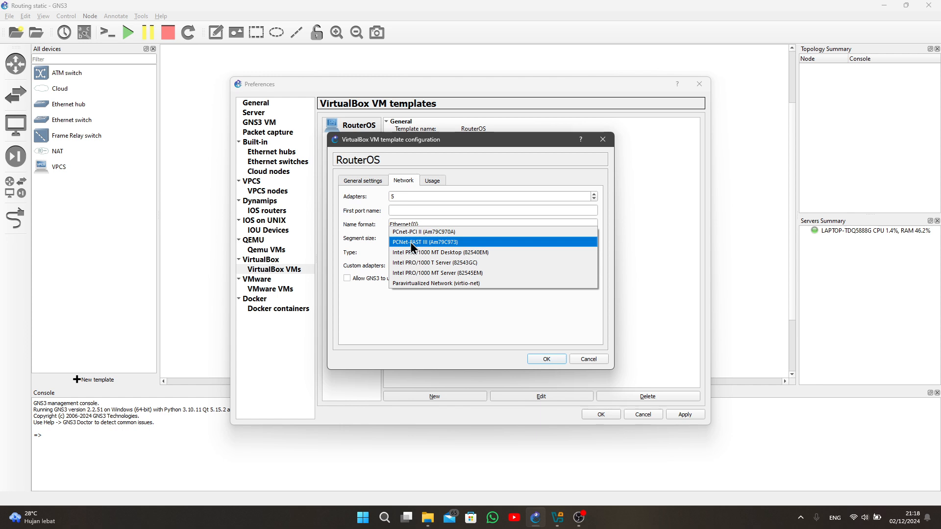
{"action": "left_click", "coordinate": [414, 243]}
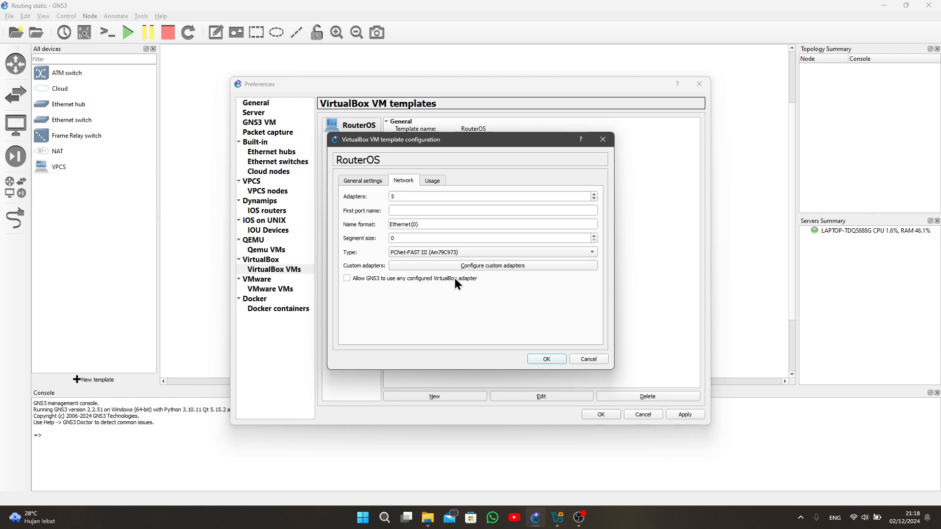
{"action": "left_click", "coordinate": [546, 360]}
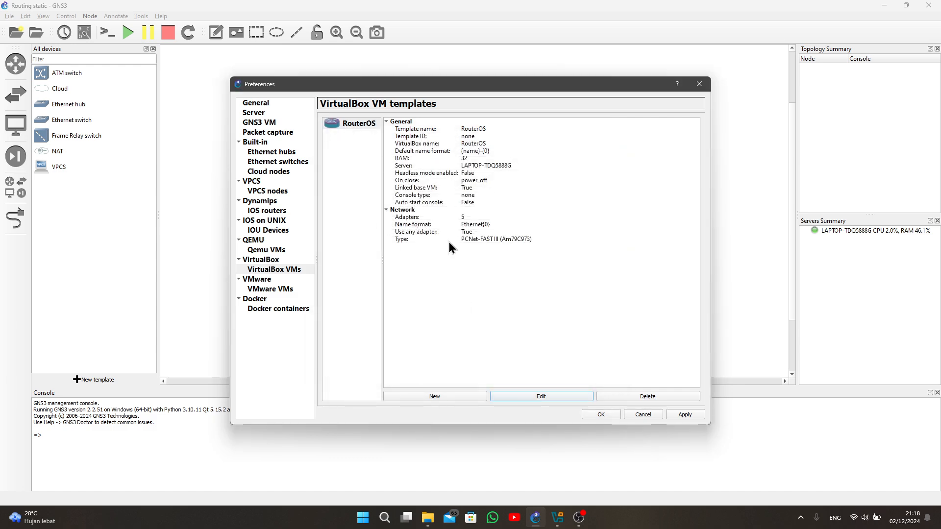
- Create a linked base VM template from the PC machine and give it 2 adapters of type PCNet-FAST III (Am79C973)
{"action": "left_click", "coordinate": [448, 396]}
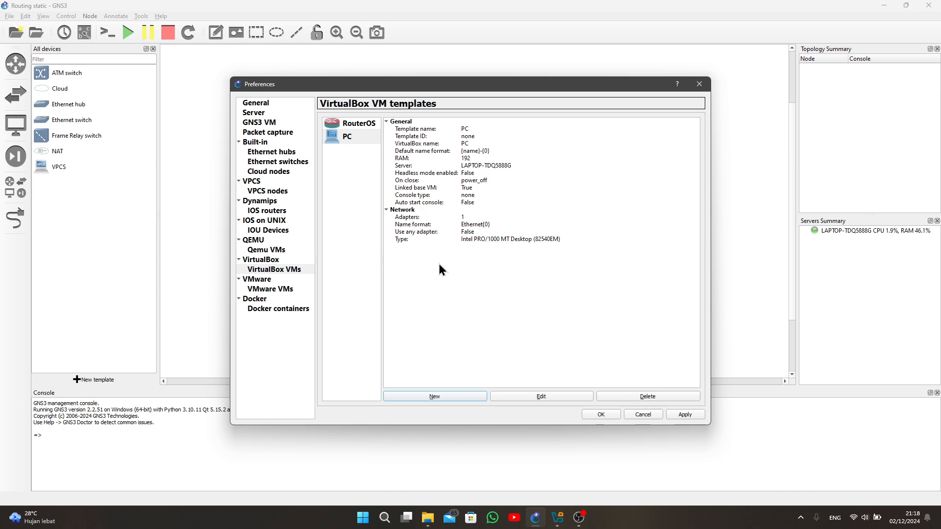
{"action": "left_click", "coordinate": [537, 396]}
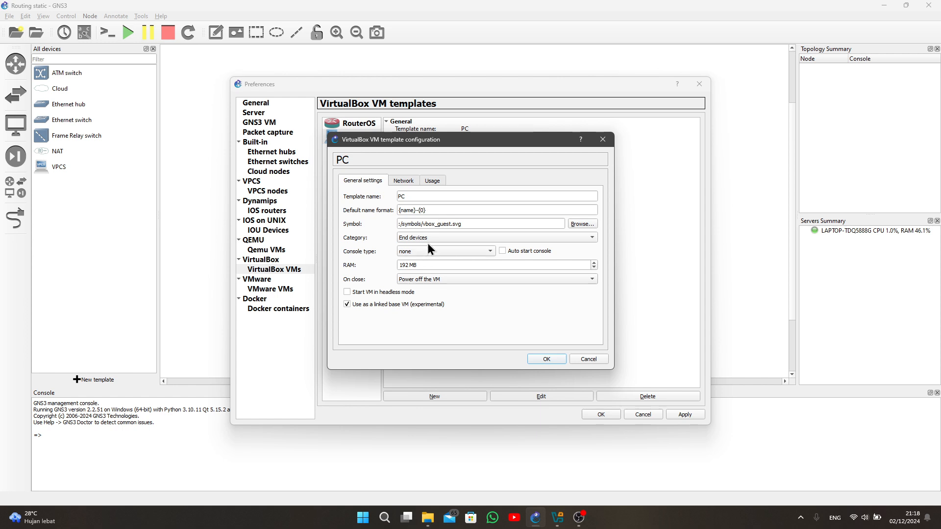
{"action": "left_click", "coordinate": [403, 181]}
{"action": "left_click", "coordinate": [404, 195]}
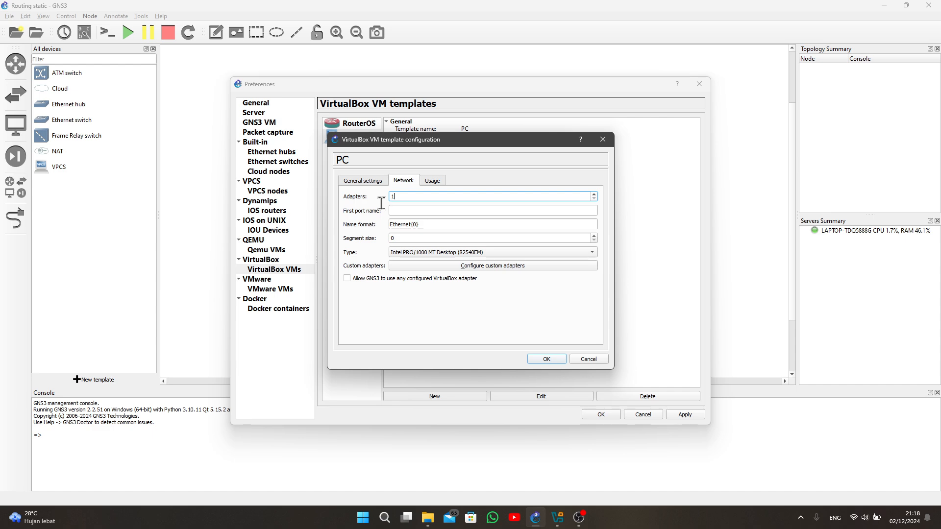
{"action": "double_click", "coordinate": [388, 197]}
{"action": "left_click", "coordinate": [430, 253]}
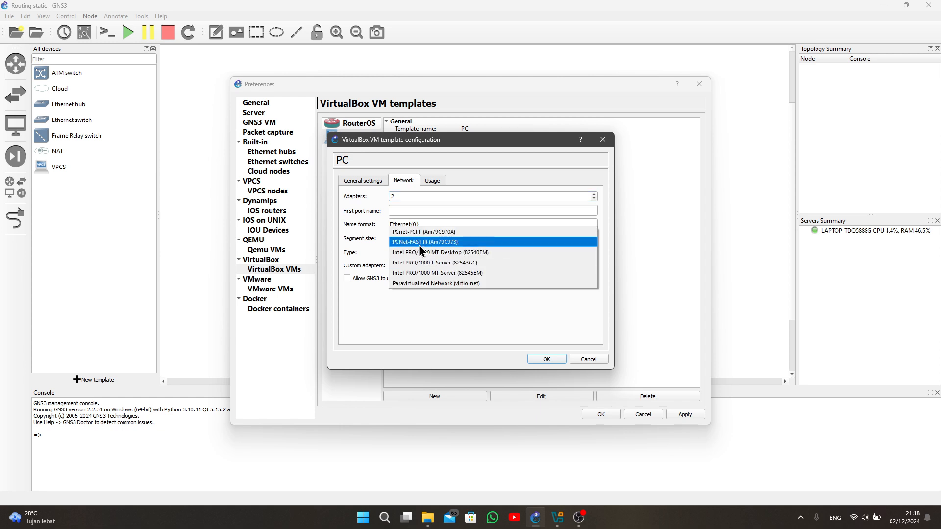
{"action": "left_click", "coordinate": [419, 245]}
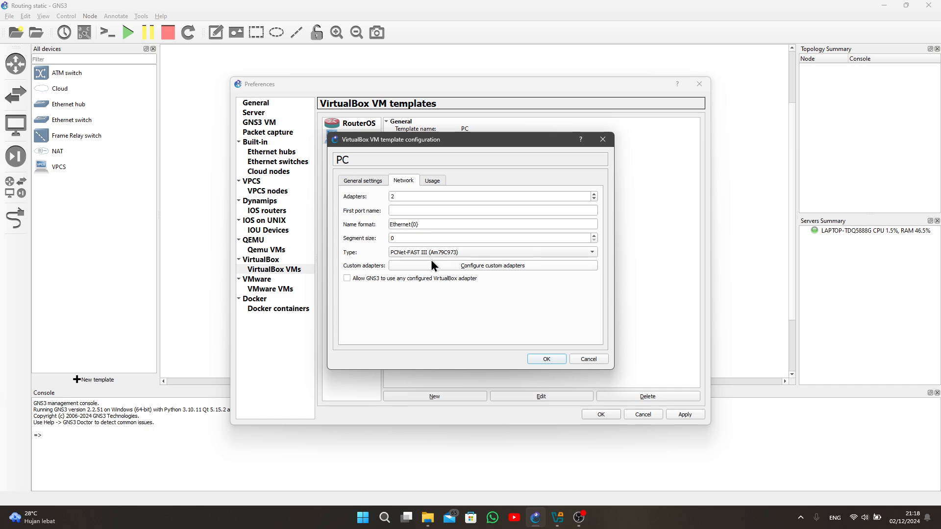
- Rename the PC template's custom adapter ports to LAN for Adapter 0 and Manage for Adapter 1
{"action": "left_click", "coordinate": [478, 266]}
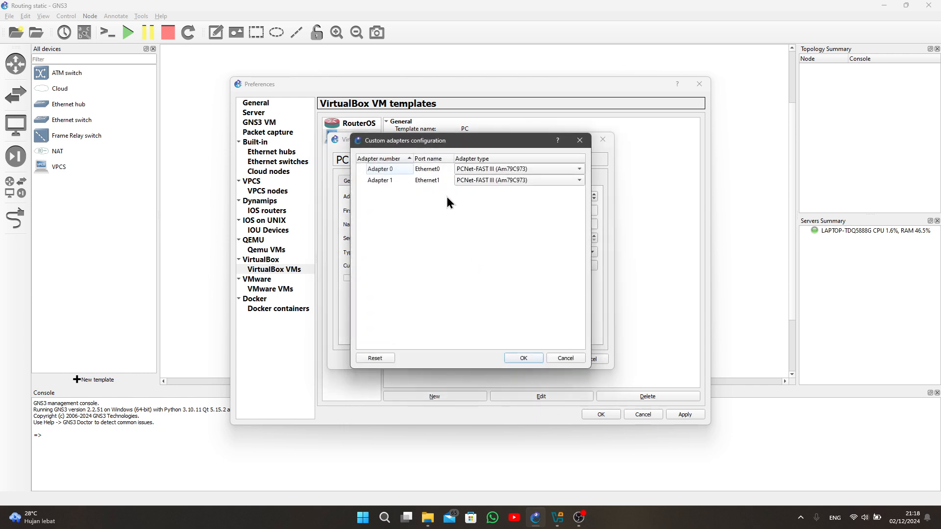
{"action": "left_click", "coordinate": [443, 169]}
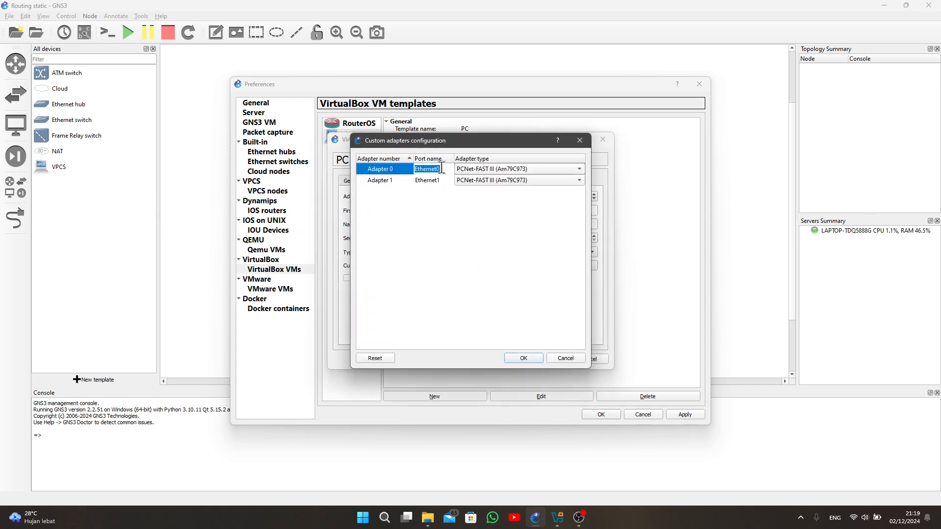
{"action": "type", "text": "LAN"}
{"action": "left_click", "coordinate": [439, 180]}
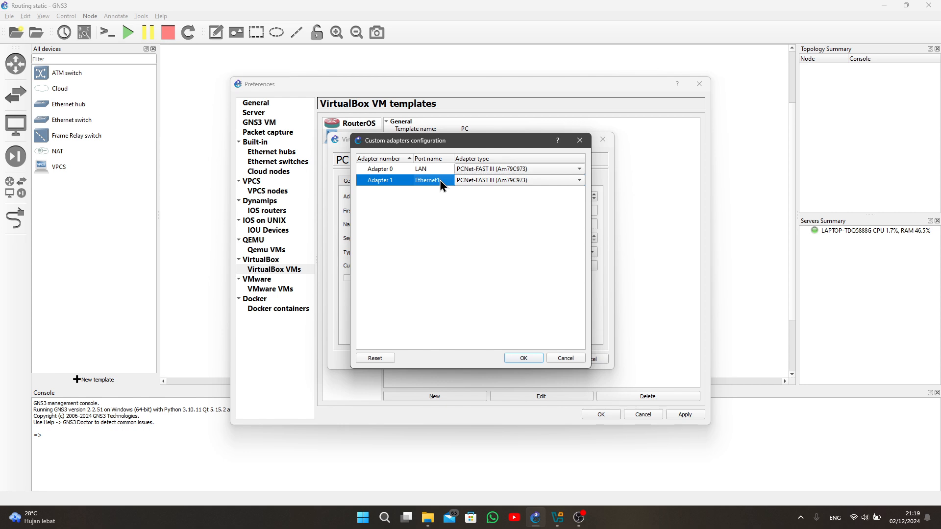
{"action": "double_click", "coordinate": [440, 180]}
{"action": "type", "text": "Manage"}
{"action": "left_click", "coordinate": [524, 357]}
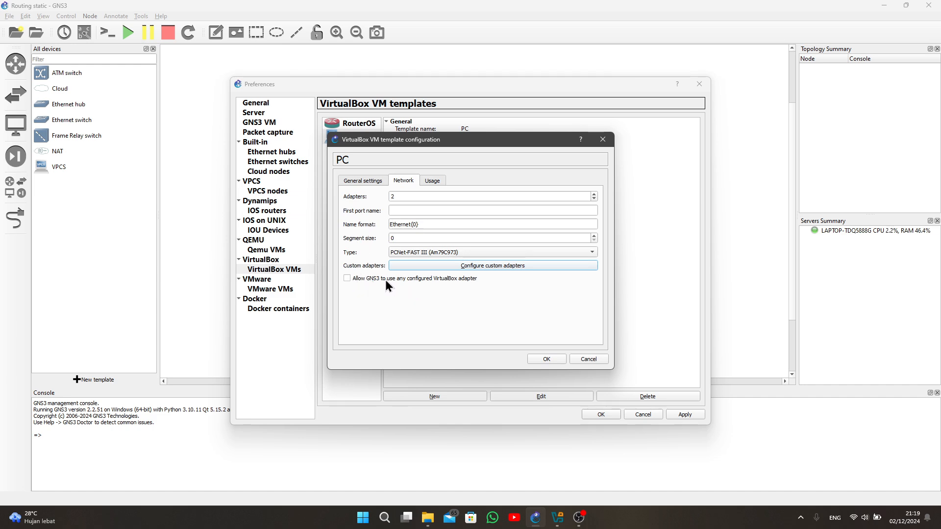
- Allow GNS3 to use any configured VirtualBox adapter for the PC template, then apply and close the preferences
{"action": "left_click", "coordinate": [399, 278]}
{"action": "left_click", "coordinate": [545, 359]}
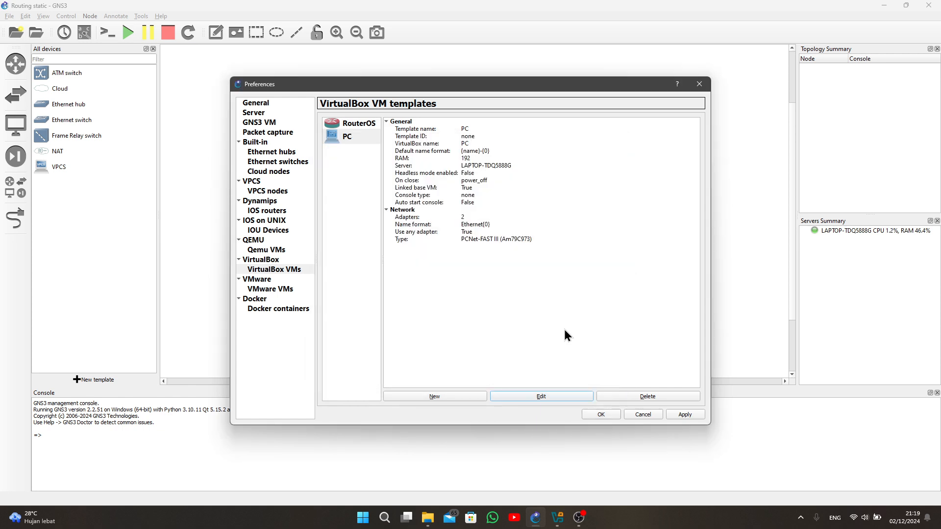
{"action": "left_click", "coordinate": [685, 415]}
{"action": "left_click", "coordinate": [604, 412]}
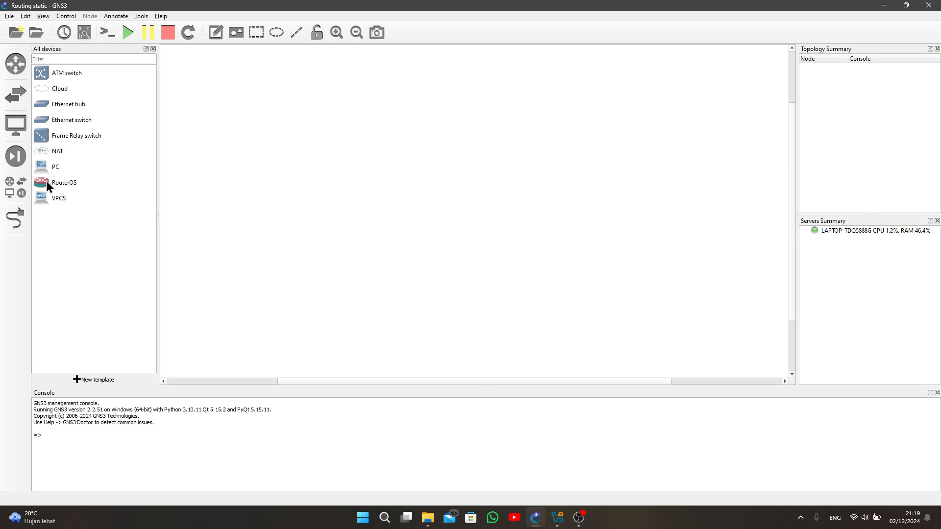
- Place three RouterOS nodes in a triangle, two PCs below RouterOS-1, one below RouterOS-2 and one beside RouterOS-3
{"action": "left_click_drag", "start_coordinate": [43, 184], "coordinate": [482, 231]}
{"action": "left_click_drag", "start_coordinate": [44, 182], "coordinate": [432, 154]}
{"action": "left_click_drag", "start_coordinate": [41, 169], "coordinate": [297, 301]}
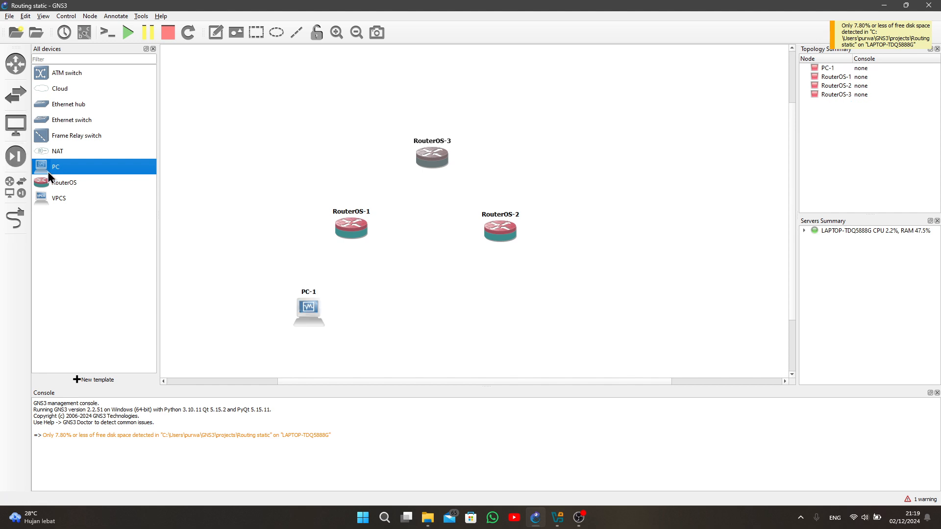
{"action": "left_click_drag", "start_coordinate": [48, 170], "coordinate": [374, 323]}
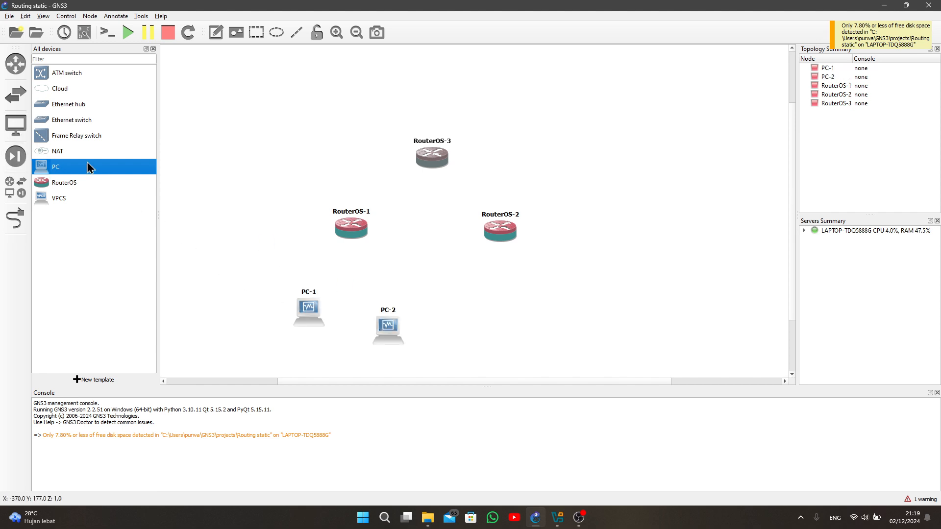
{"action": "left_click_drag", "start_coordinate": [47, 169], "coordinate": [511, 308]}
{"action": "left_click_drag", "start_coordinate": [46, 168], "coordinate": [575, 164]}
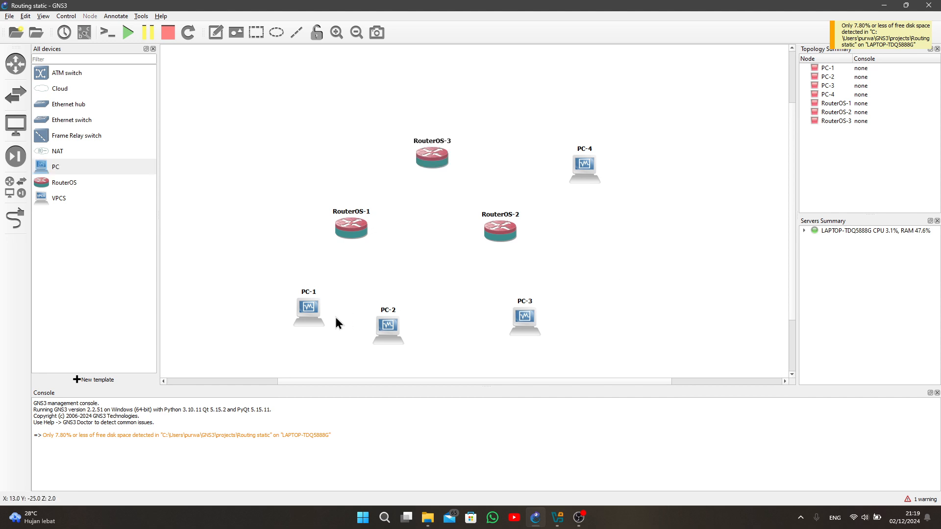
- Reposition PC-2, PC-3 and PC-4 closer to their routers in the topology
{"action": "left_click_drag", "start_coordinate": [385, 314], "coordinate": [400, 340]}
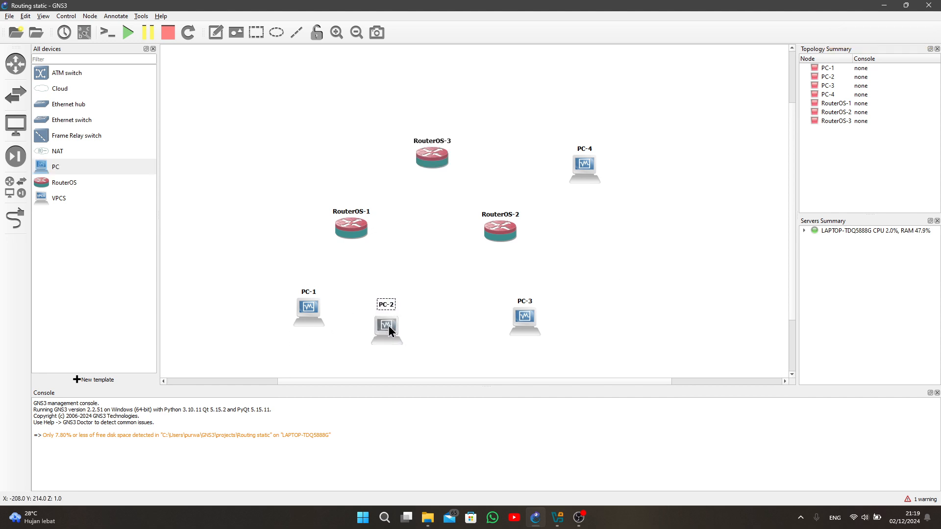
{"action": "left_click_drag", "start_coordinate": [527, 314], "coordinate": [510, 306]}
{"action": "left_click_drag", "start_coordinate": [585, 161], "coordinate": [583, 161]}
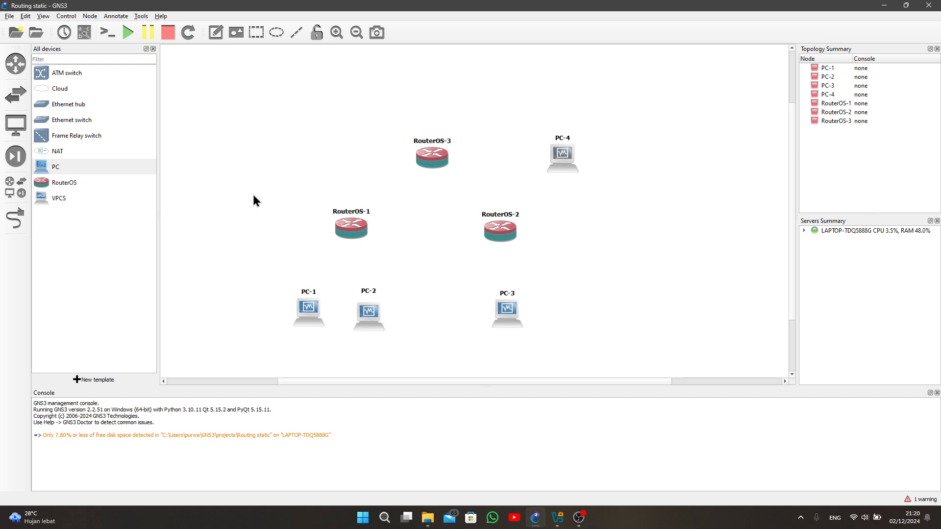
- Link Ethernet0 of RouterOS-1 to Ethernet0 of RouterOS-2
{"action": "left_click", "coordinate": [12, 220]}
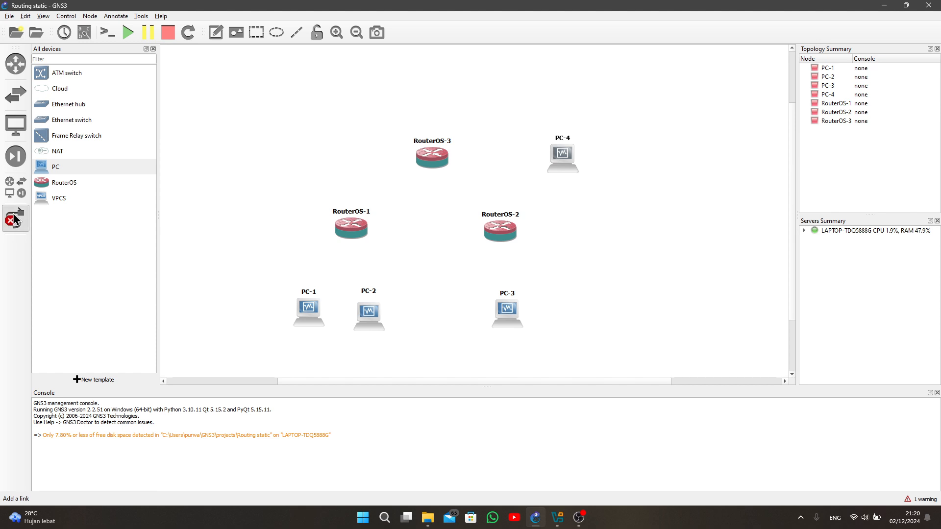
{"action": "left_click", "coordinate": [356, 228]}
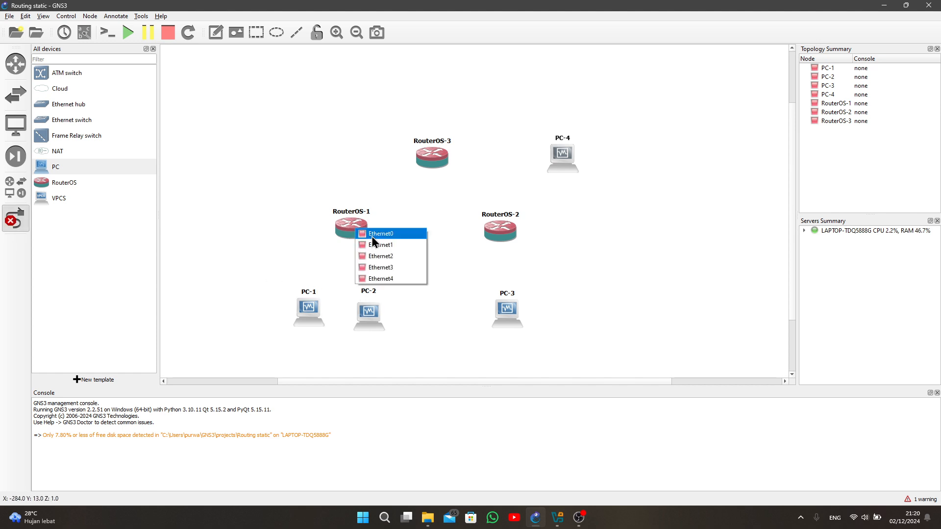
{"action": "left_click", "coordinate": [373, 235]}
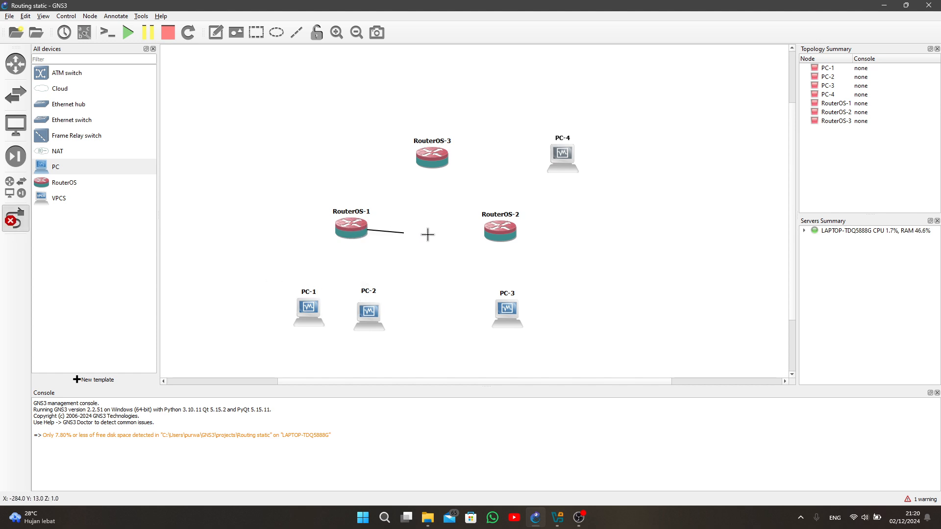
{"action": "left_click", "coordinate": [506, 231]}
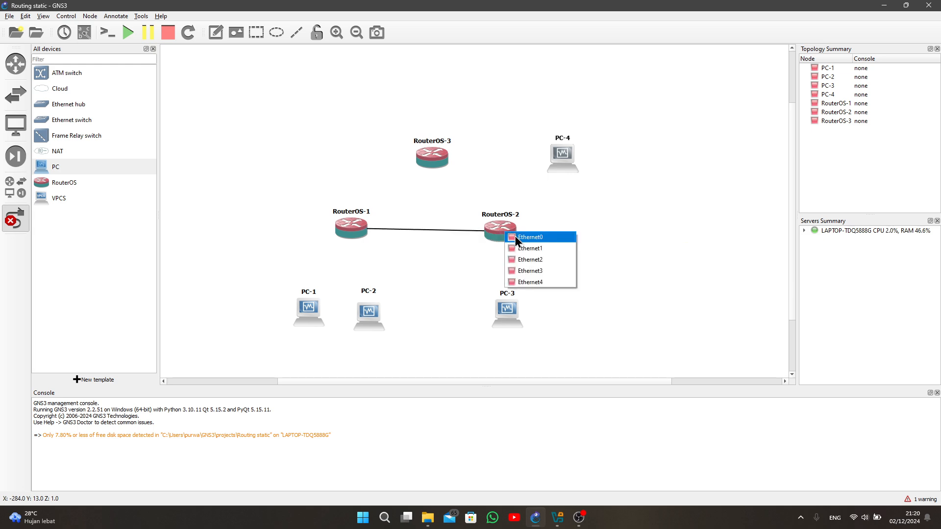
{"action": "left_click", "coordinate": [515, 237]}
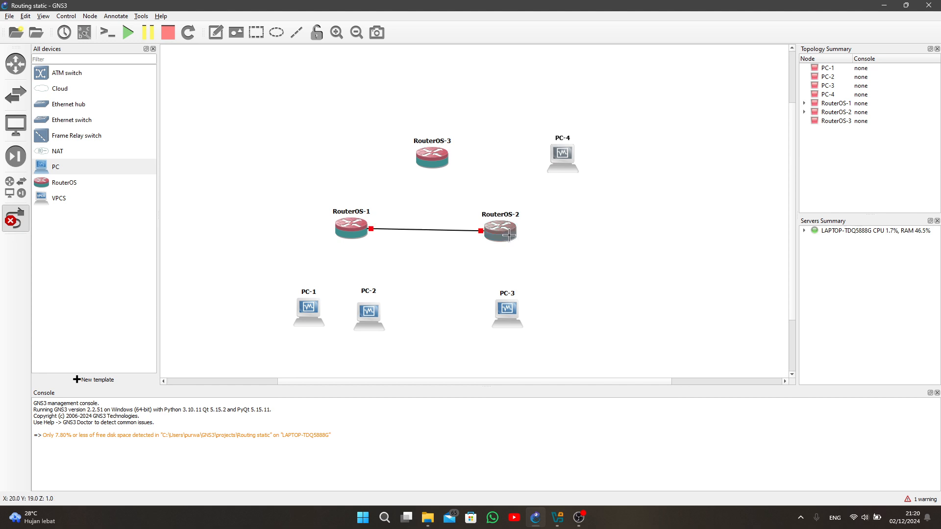
- Link Ethernet1 of RouterOS-2 to Ethernet1 of RouterOS-3
{"action": "left_click", "coordinate": [507, 230]}
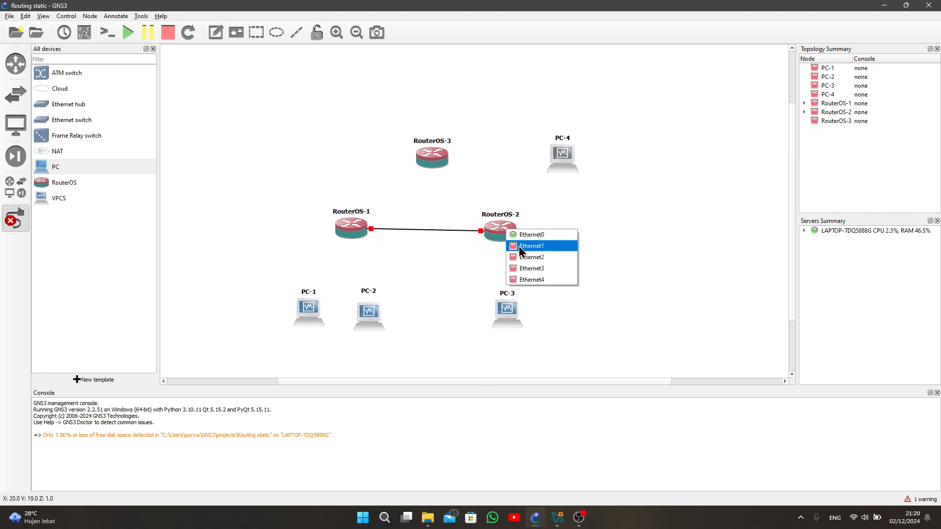
{"action": "left_click", "coordinate": [523, 246]}
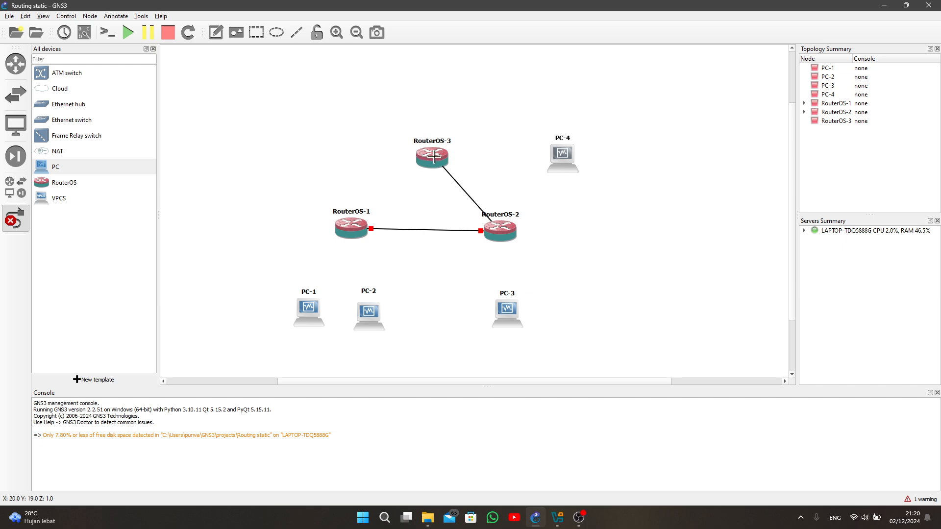
{"action": "left_click", "coordinate": [434, 157]}
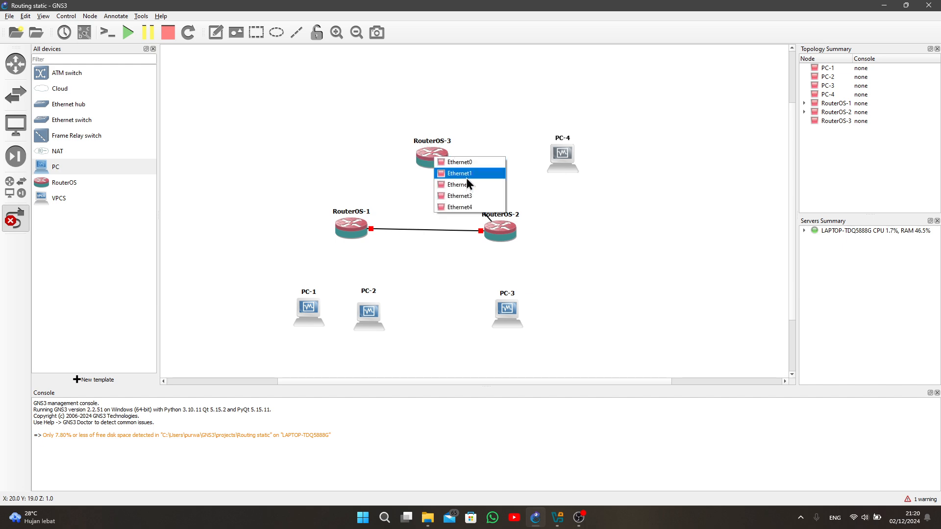
{"action": "left_click", "coordinate": [453, 174]}
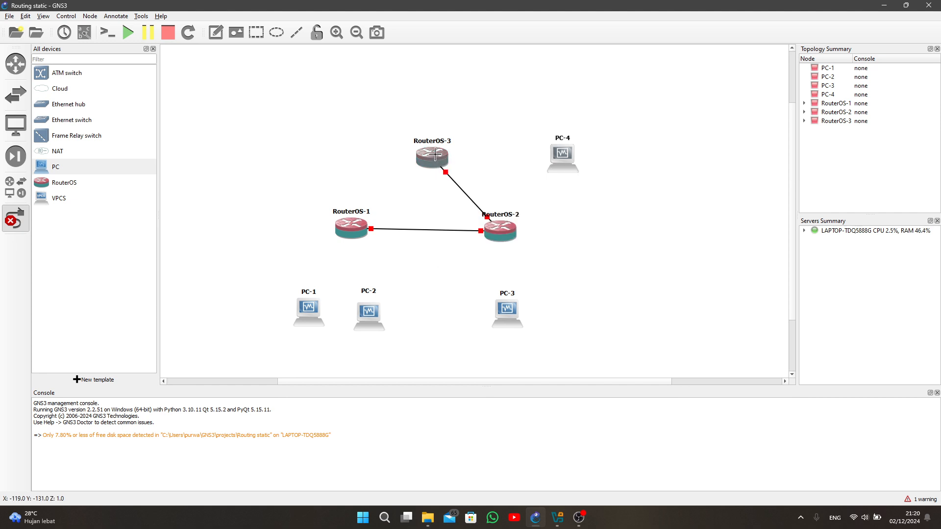
- Link Ethernet0 of RouterOS-3 to Ethernet1 of RouterOS-1
{"action": "left_click", "coordinate": [434, 155]}
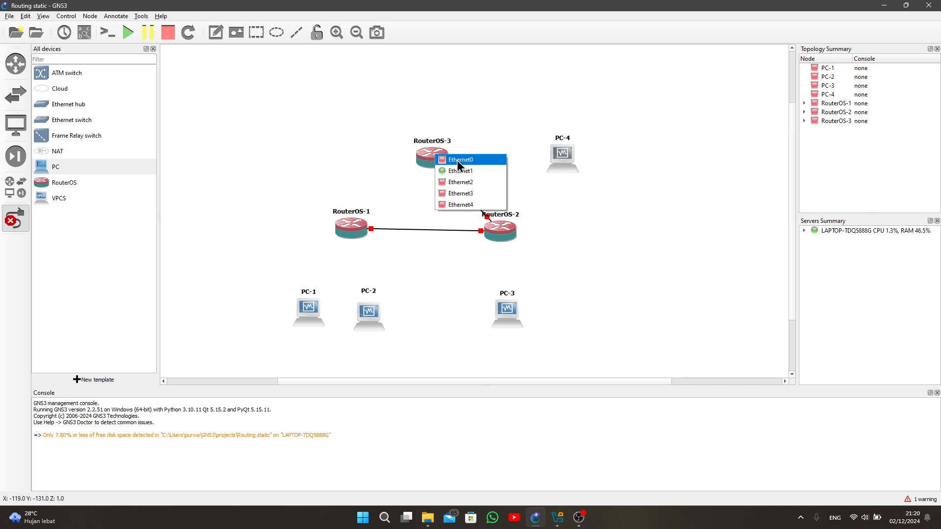
{"action": "left_click", "coordinate": [458, 160]}
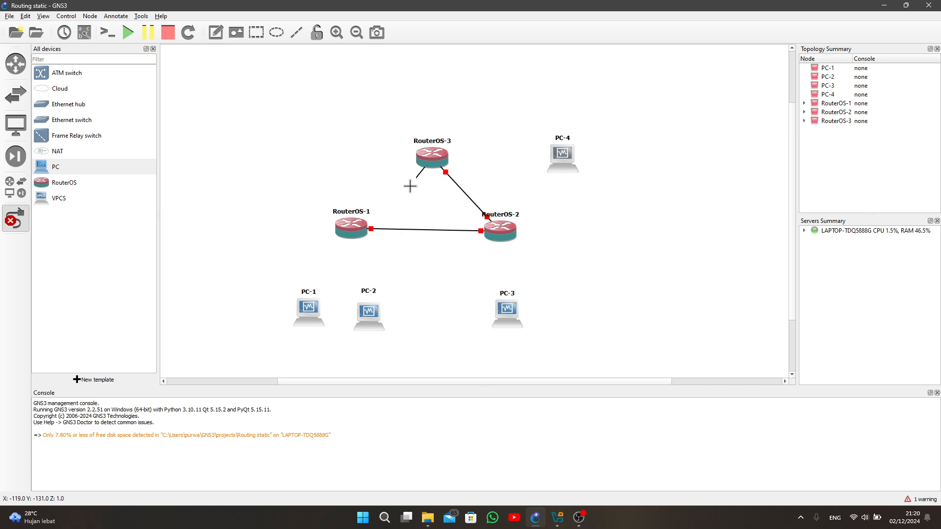
{"action": "left_click", "coordinate": [351, 228]}
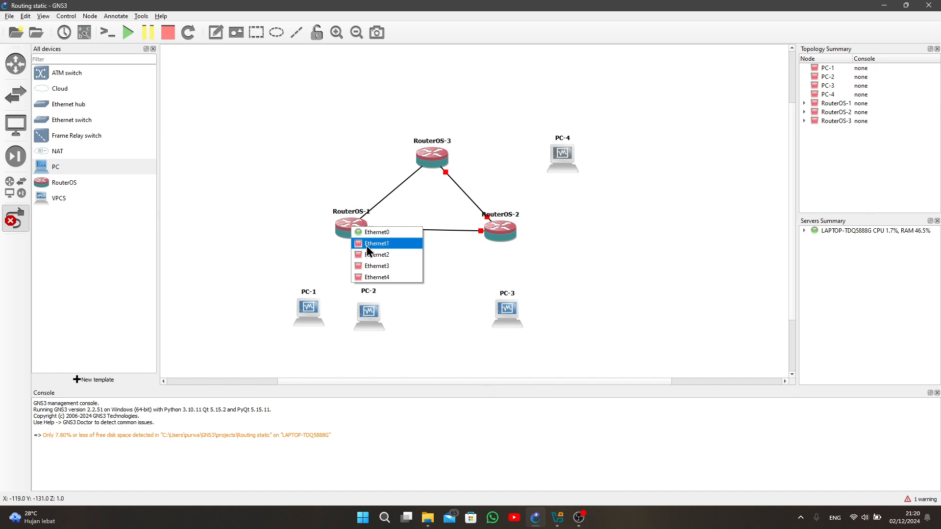
{"action": "left_click", "coordinate": [361, 244]}
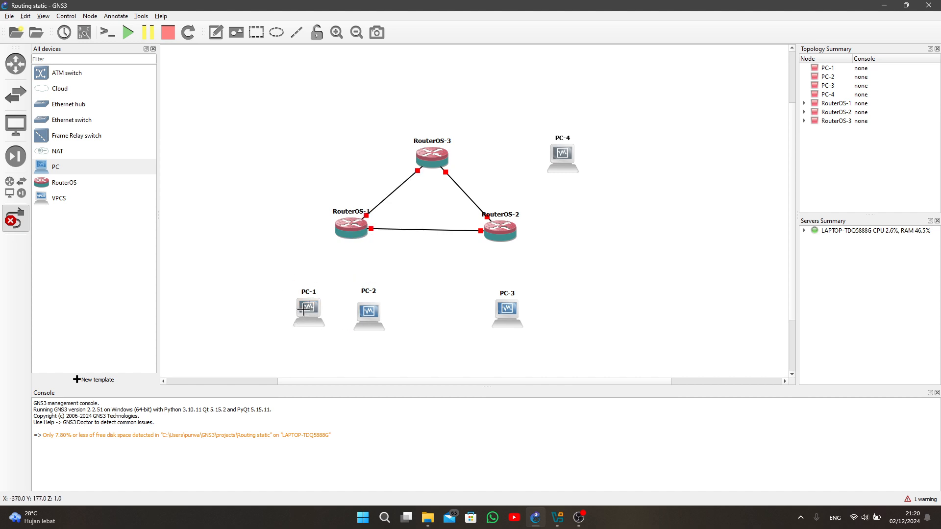
- Link the LAN port of PC-1 to Ethernet2 of RouterOS-1 and the LAN port of PC-2 to its Ethernet3
{"action": "left_click", "coordinate": [309, 306]}
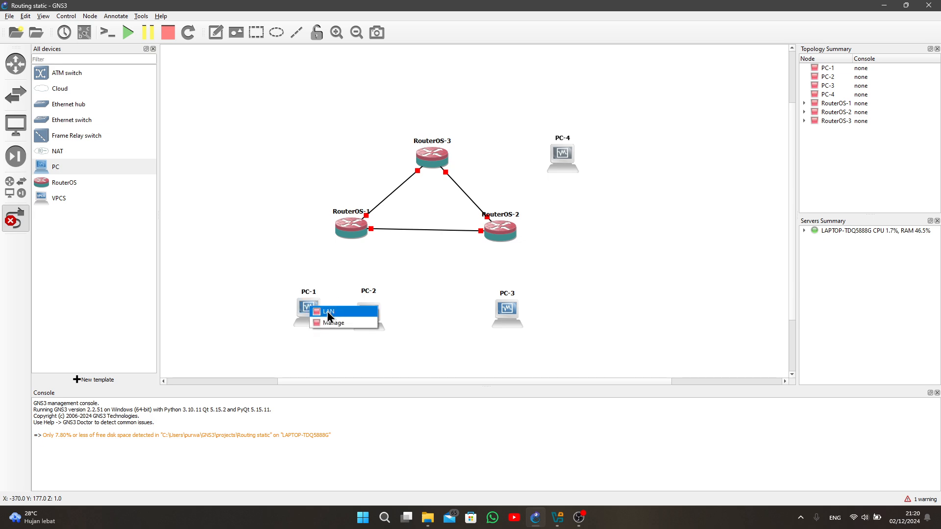
{"action": "left_click", "coordinate": [327, 311]}
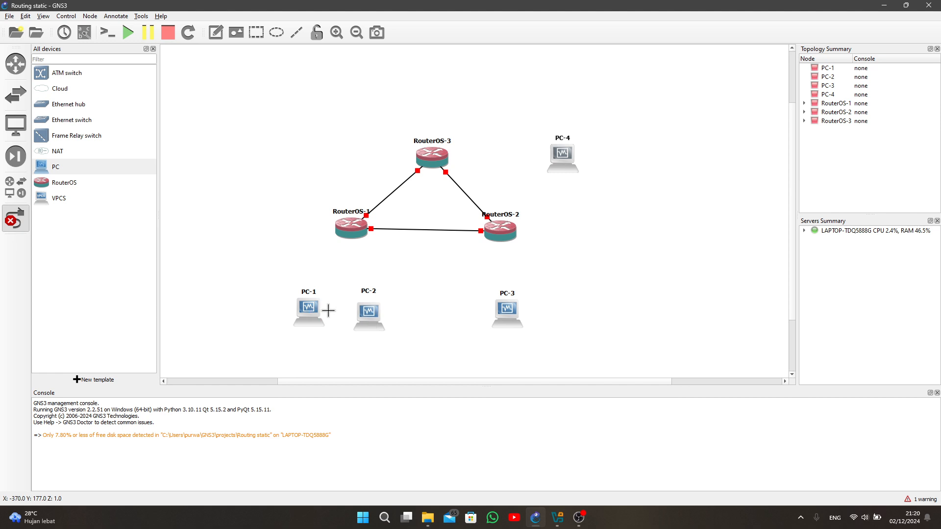
{"action": "left_click", "coordinate": [353, 228]}
{"action": "left_click", "coordinate": [378, 257]}
{"action": "left_click", "coordinate": [373, 313]}
{"action": "left_click", "coordinate": [393, 319]}
{"action": "left_click", "coordinate": [365, 228]}
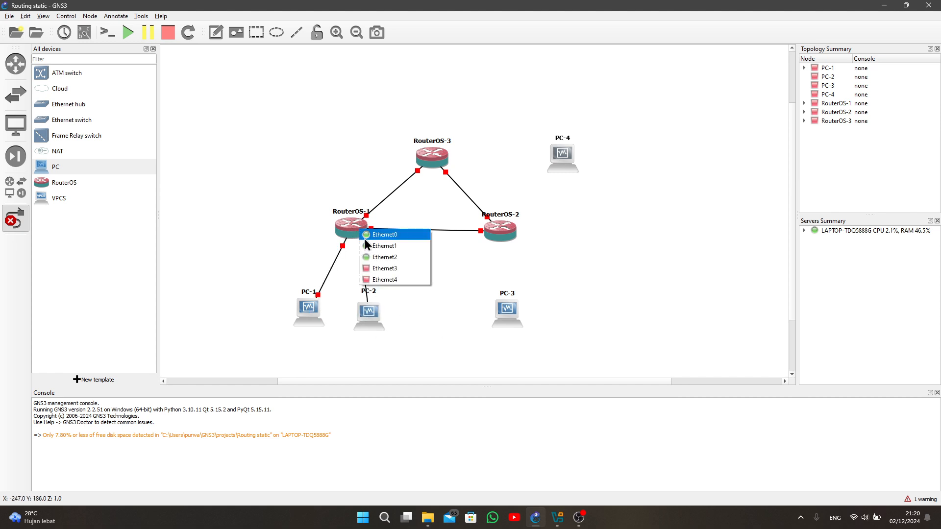
{"action": "left_click", "coordinate": [380, 270]}
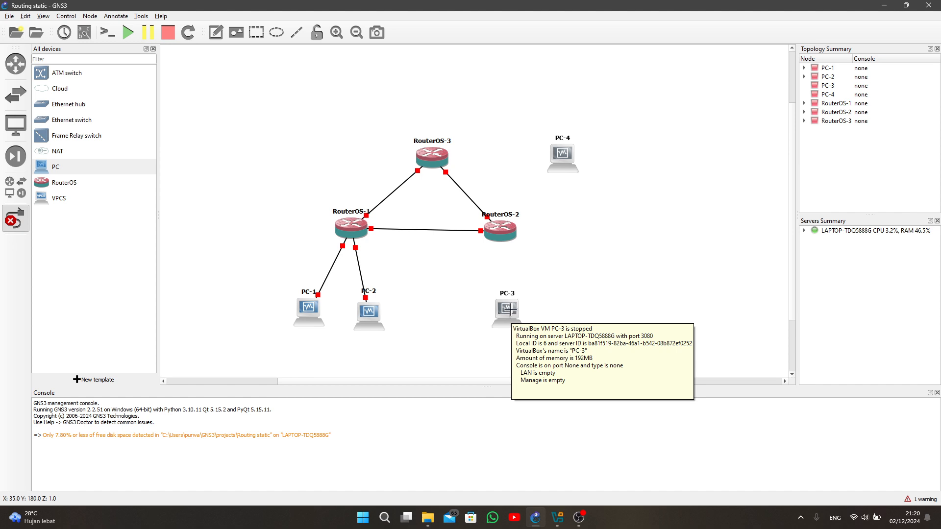
- Link the LAN port of PC-3 to Ethernet2 of RouterOS-2
{"action": "left_click", "coordinate": [510, 312]}
{"action": "left_click", "coordinate": [533, 314]}
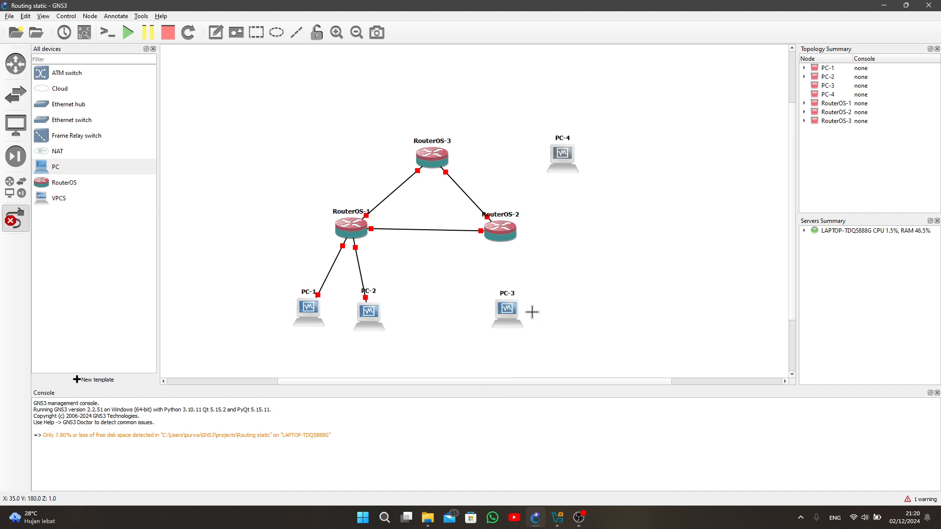
{"action": "left_click", "coordinate": [502, 232]}
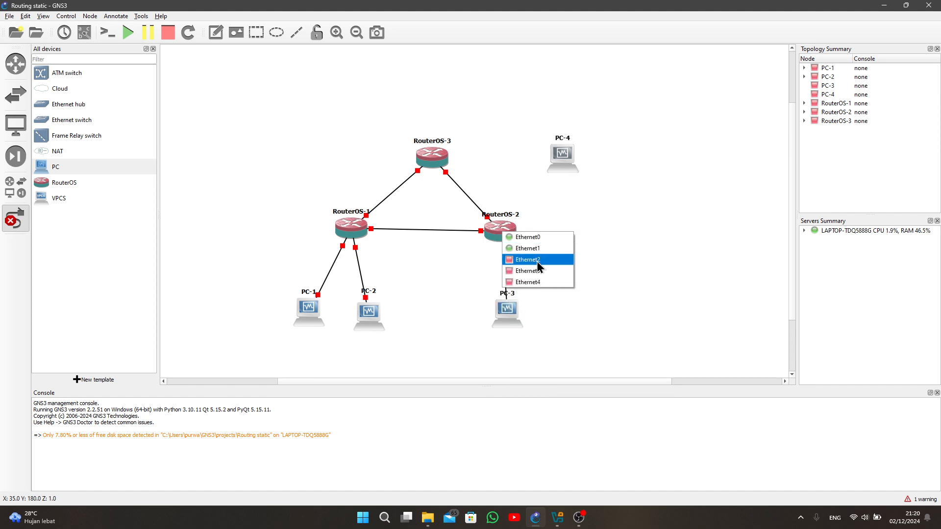
{"action": "left_click", "coordinate": [537, 262]}
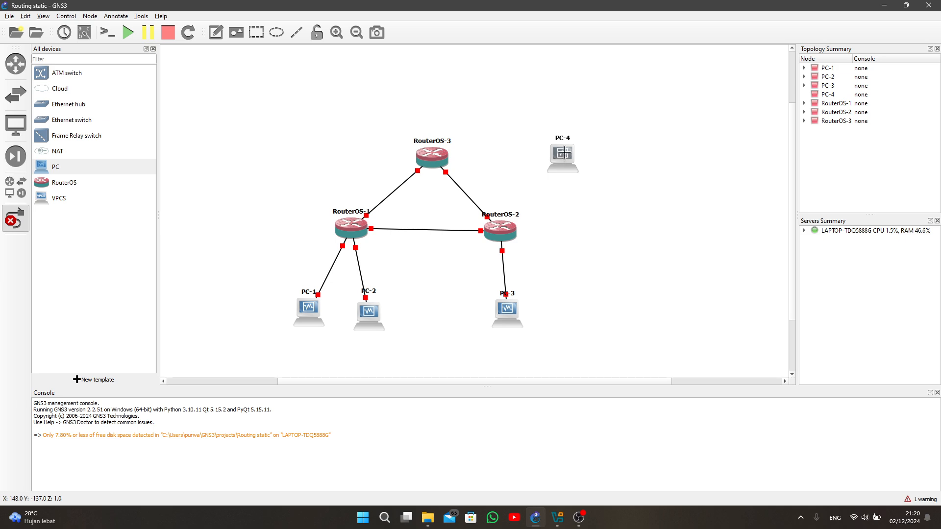
- Link the LAN port of PC-4 to Ethernet2 of RouterOS-3, then leave link mode
{"action": "left_click", "coordinate": [563, 153]}
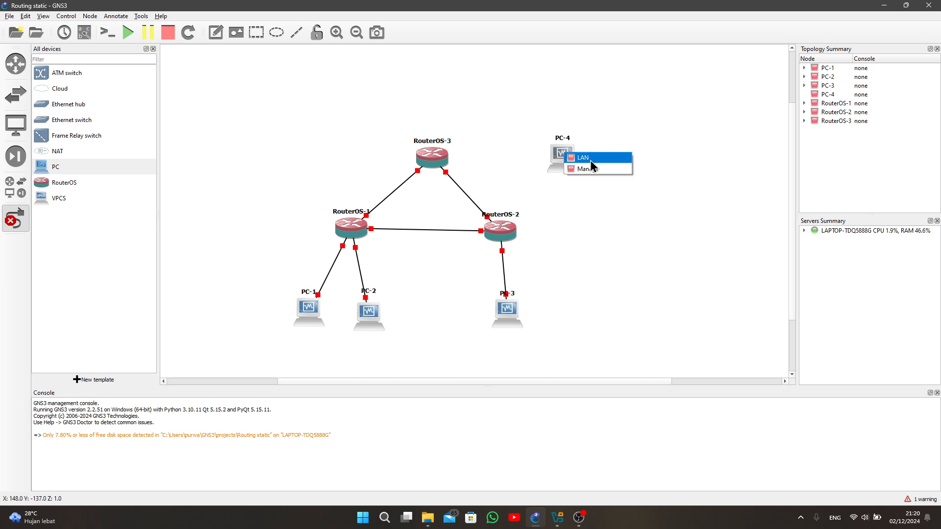
{"action": "left_click", "coordinate": [590, 160]}
{"action": "left_click", "coordinate": [424, 158]}
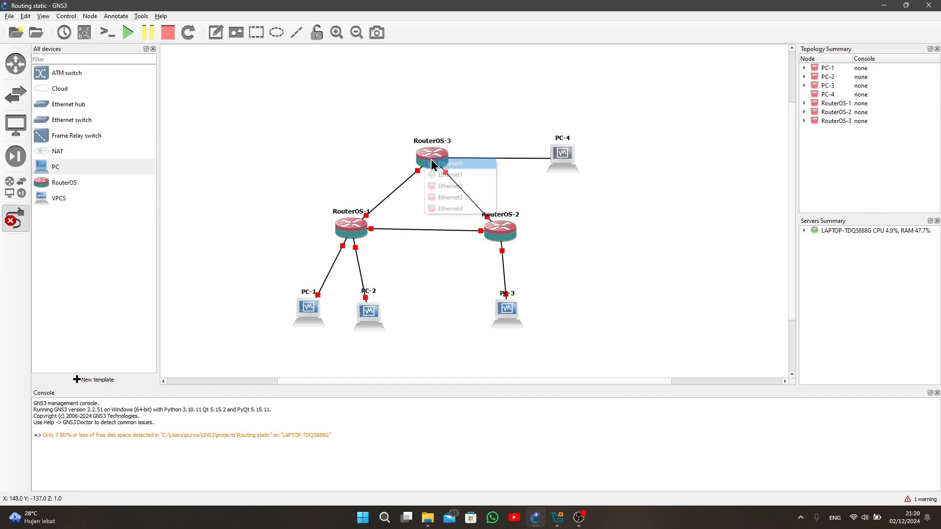
{"action": "left_click", "coordinate": [458, 186]}
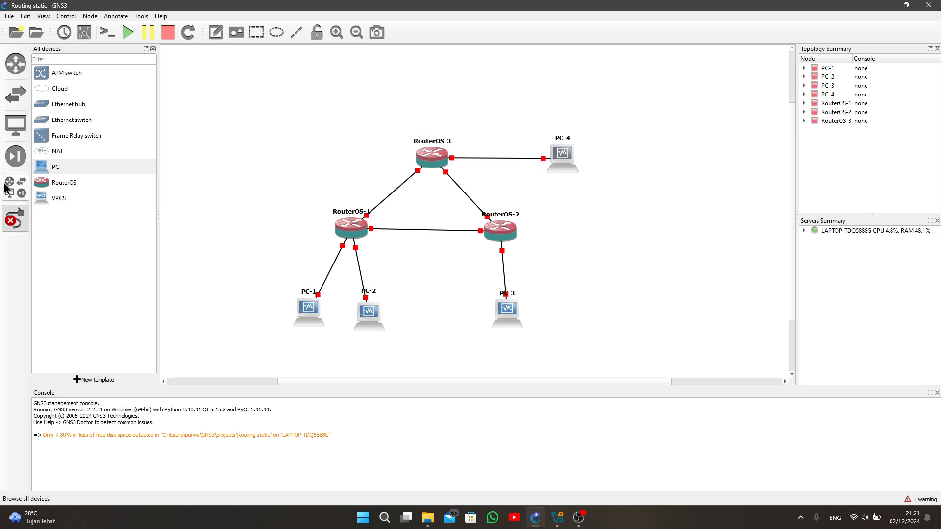
{"action": "left_click", "coordinate": [16, 219]}
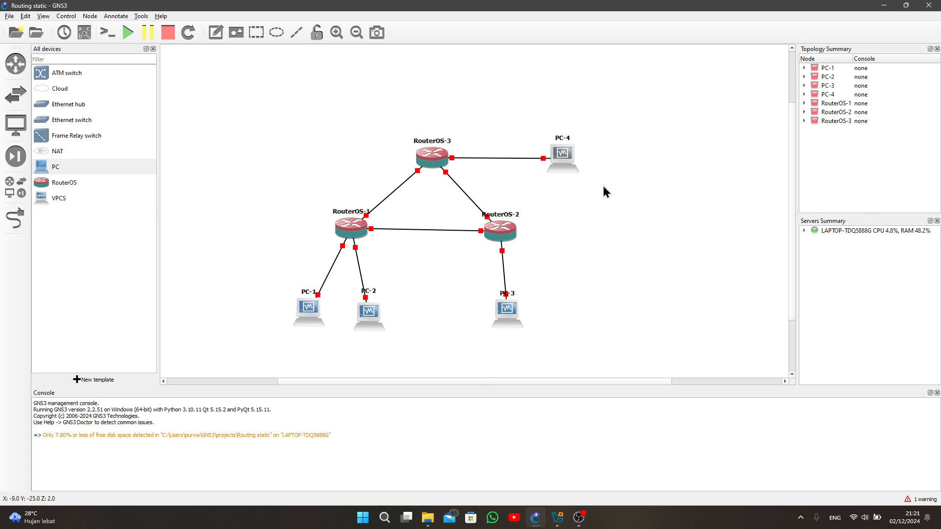
- Change the hostname of PC-4 to Webserver
{"action": "right_click", "coordinate": [564, 152]}
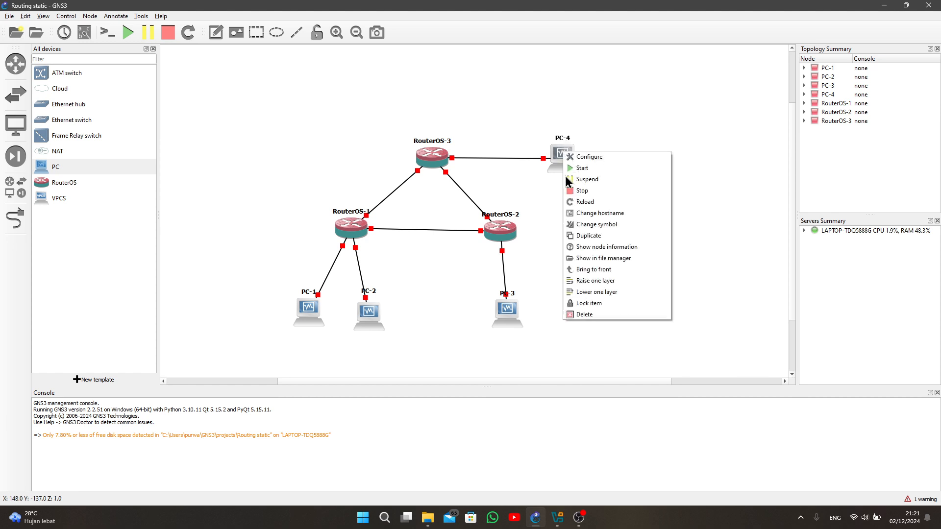
{"action": "left_click", "coordinate": [590, 215]}
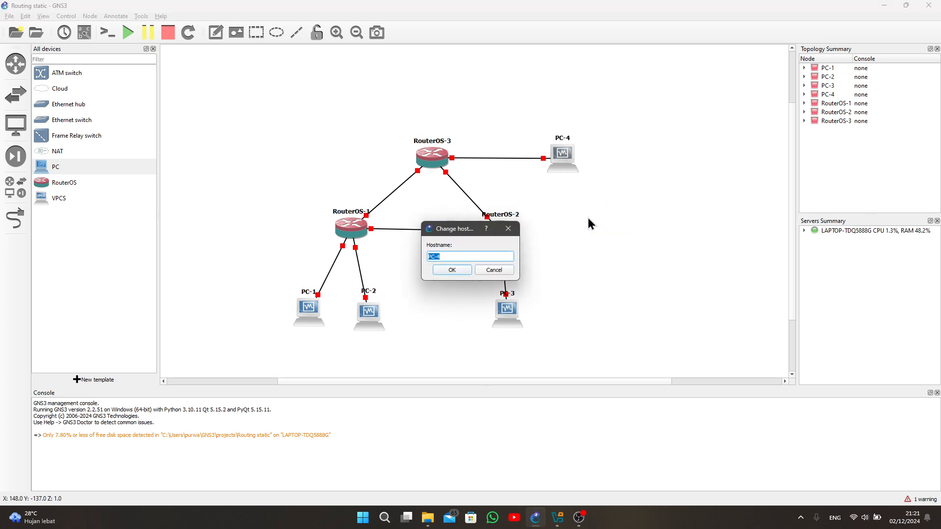
{"action": "type", "text": "Webserver"}
{"action": "key", "text": "Return"}
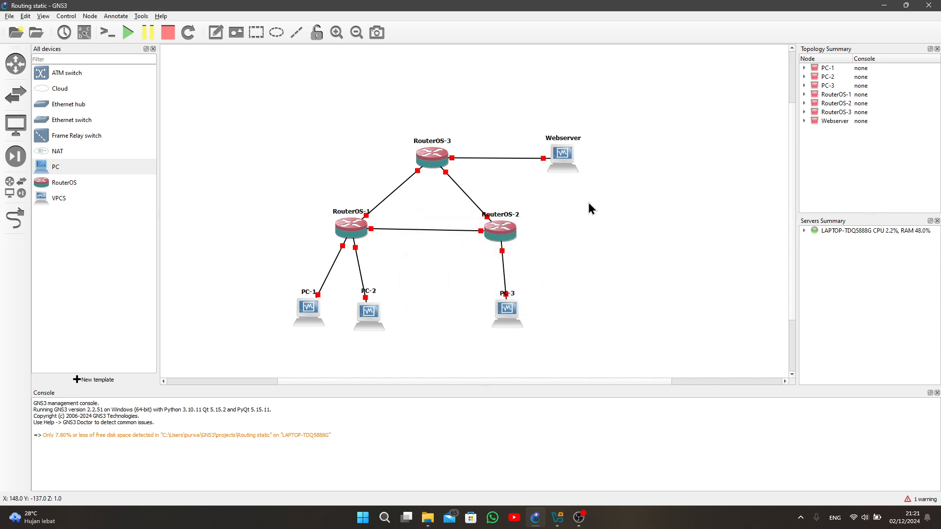
- Change the Webserver node's symbol to the server symbol from the Classic symbols library
{"action": "right_click", "coordinate": [558, 155]}
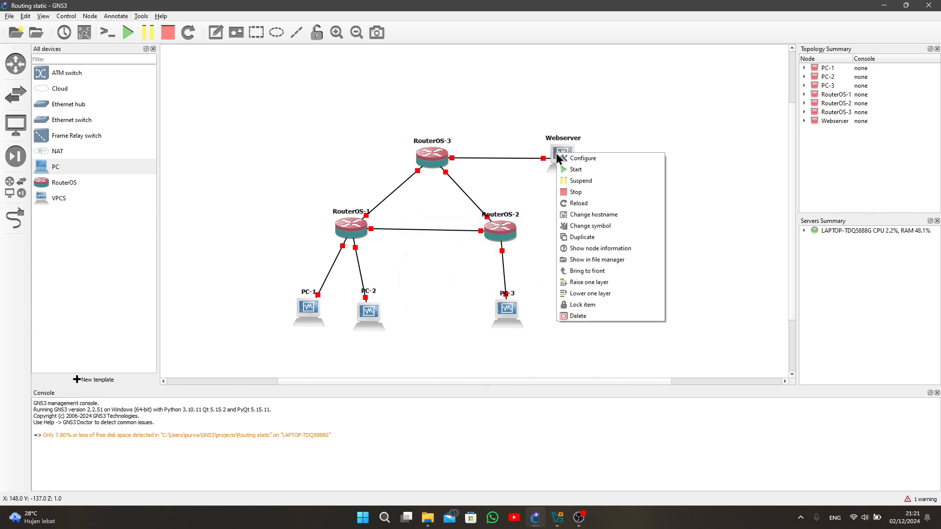
{"action": "left_click", "coordinate": [601, 226]}
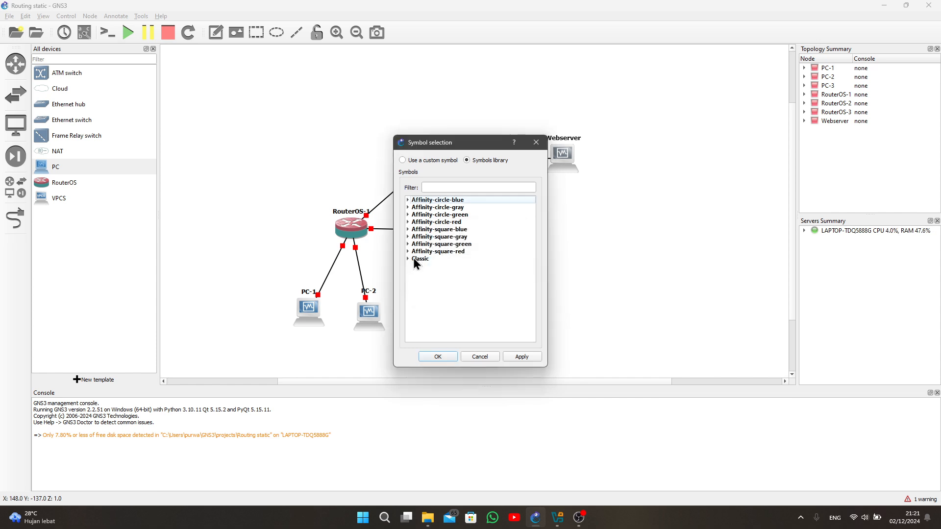
{"action": "left_click", "coordinate": [408, 259]}
{"action": "scroll", "coordinate": [441, 275], "scroll_direction": "down", "scroll_amount": 15}
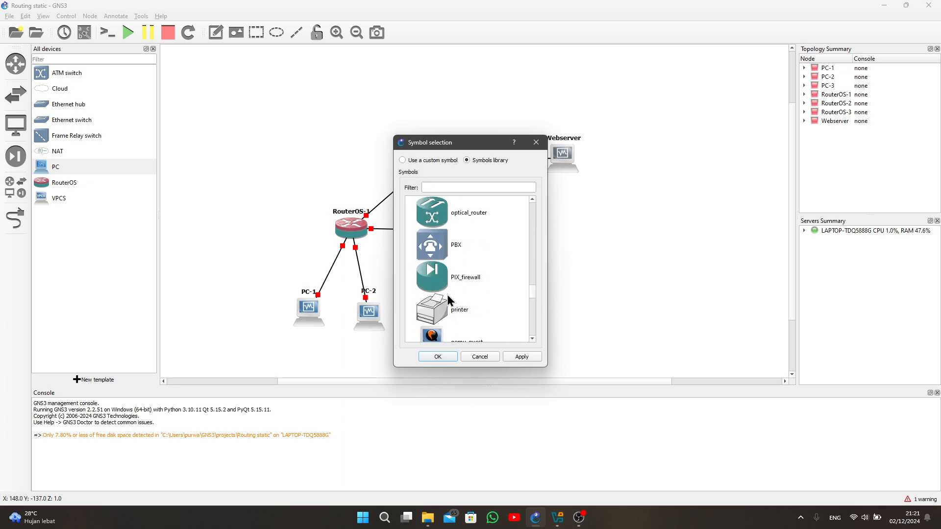
{"action": "left_click", "coordinate": [461, 258]}
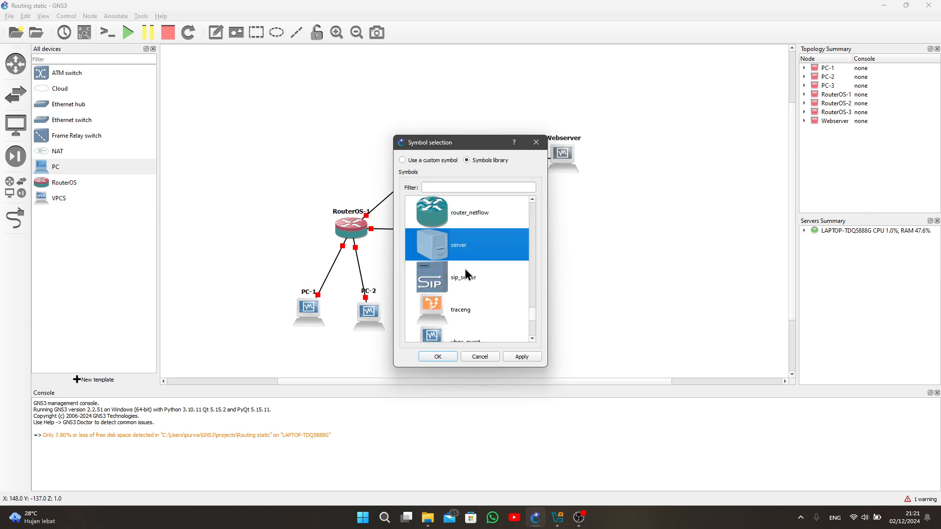
{"action": "left_click", "coordinate": [451, 357]}
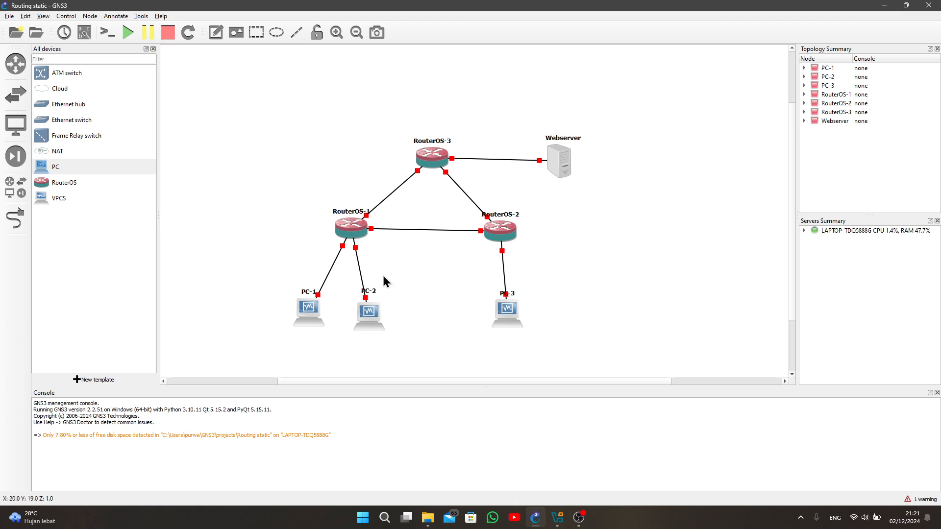
- Start all devices in the topology and confirm the start
{"action": "left_click", "coordinate": [128, 33]}
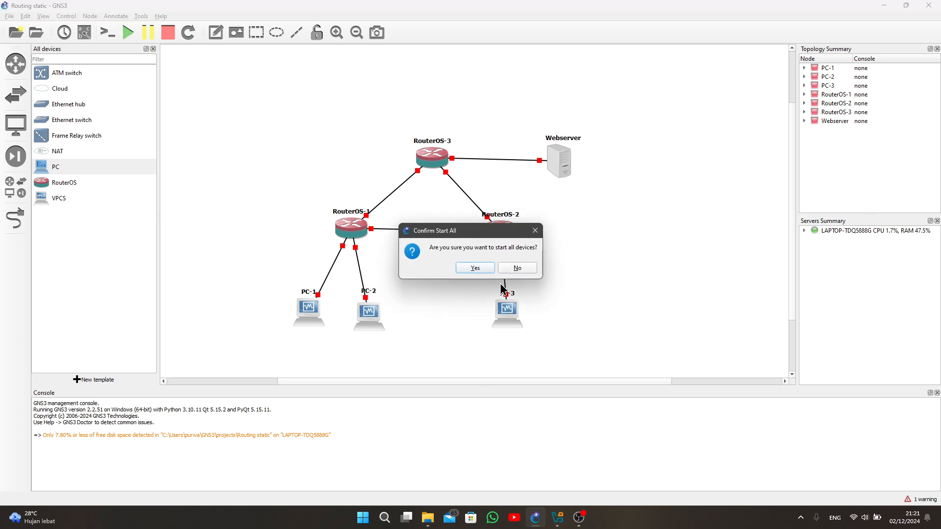
{"action": "left_click", "coordinate": [473, 268]}
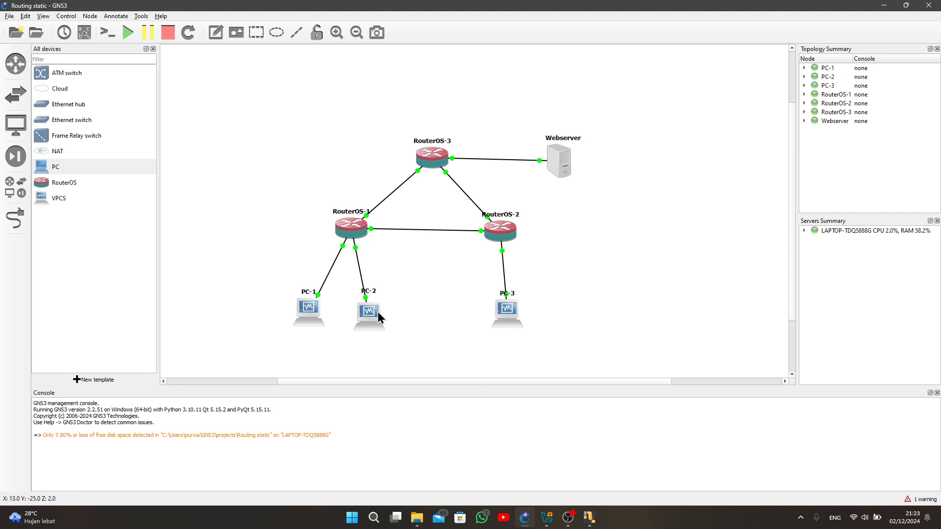
- Switch to the running VirtualBox windows of PC-1, PC-2 and PC-3 in turn and dismiss the notifications in each
{"action": "mouse_move", "coordinate": [599, 513]}
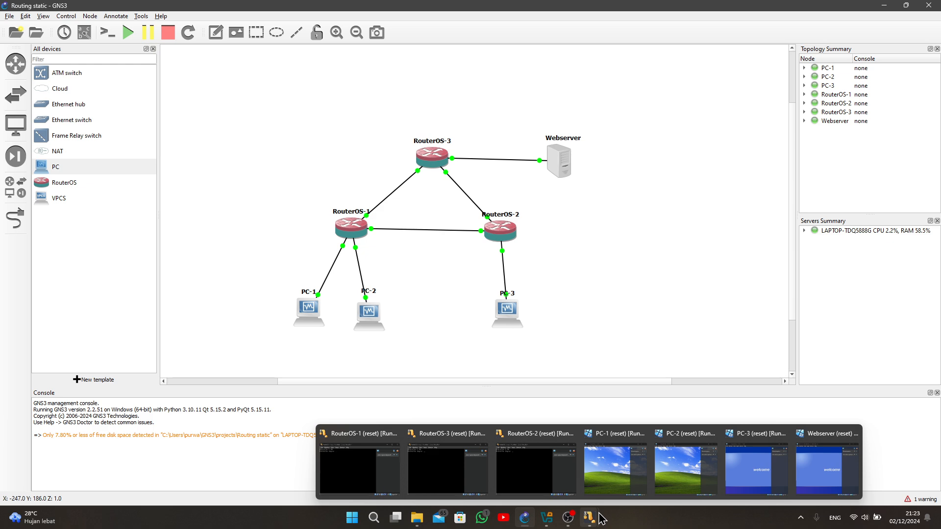
{"action": "left_click", "coordinate": [619, 468]}
{"action": "left_click", "coordinate": [663, 121]}
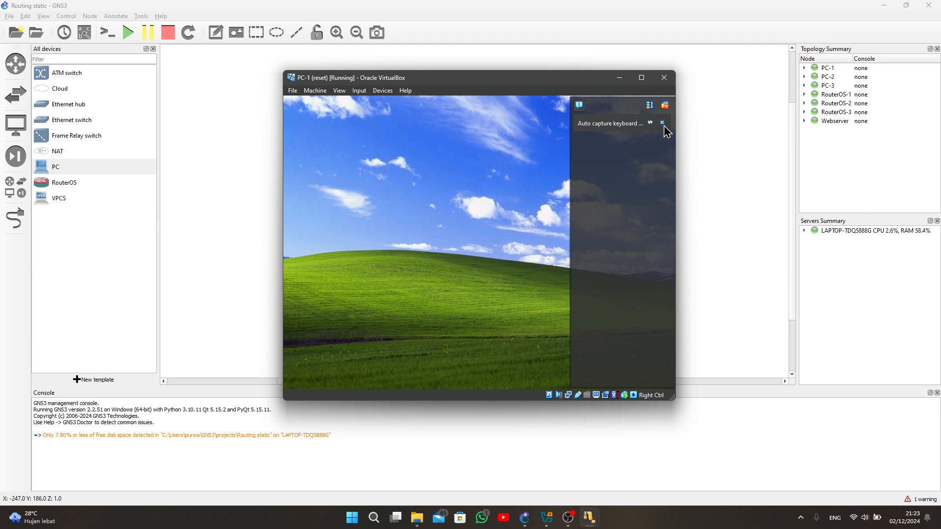
{"action": "left_click", "coordinate": [662, 123]}
{"action": "mouse_move", "coordinate": [589, 517]}
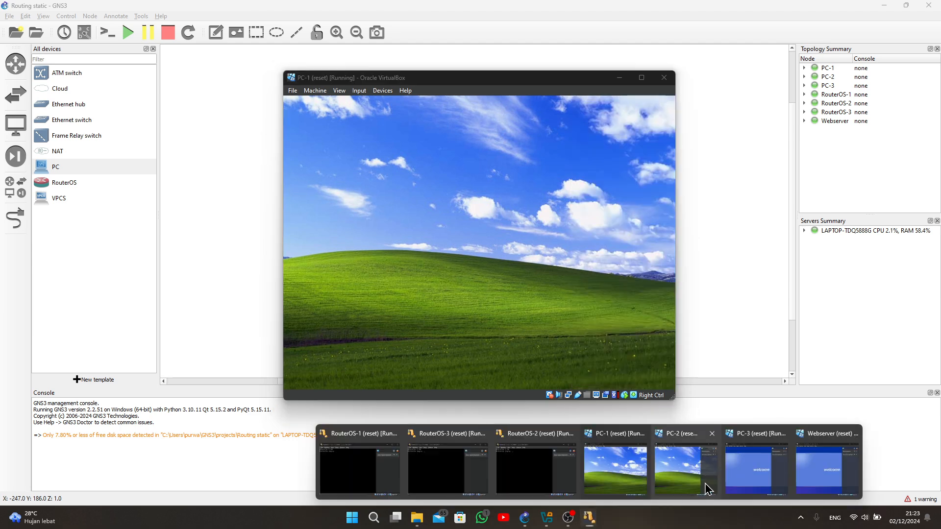
{"action": "left_click", "coordinate": [707, 488]}
{"action": "left_click", "coordinate": [662, 123]}
{"action": "left_click", "coordinate": [662, 123]}
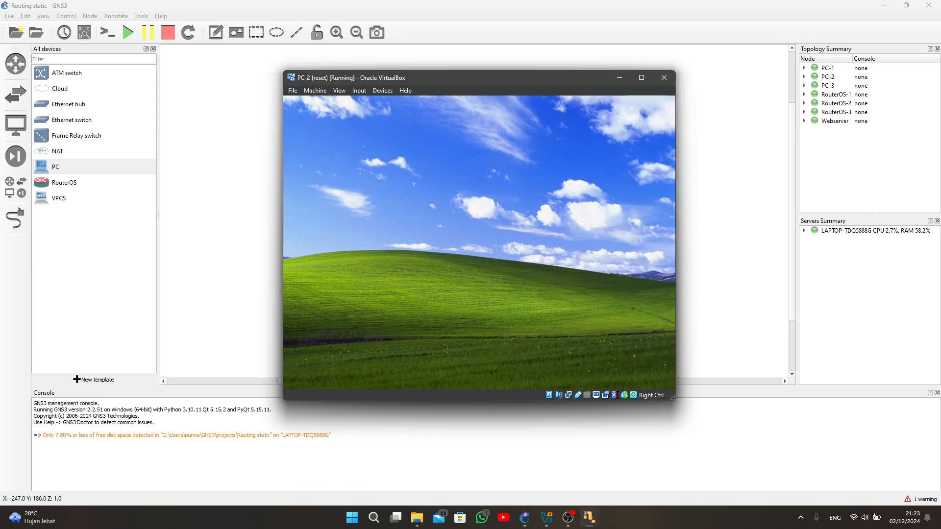
{"action": "mouse_move", "coordinate": [589, 518]}
{"action": "left_click", "coordinate": [770, 478]}
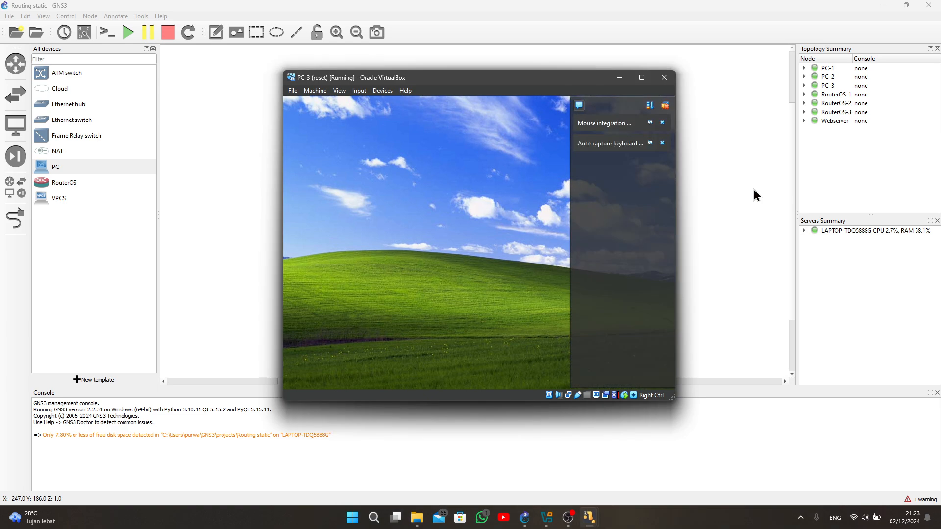
{"action": "left_click", "coordinate": [662, 123]}
{"action": "left_click", "coordinate": [662, 123]}
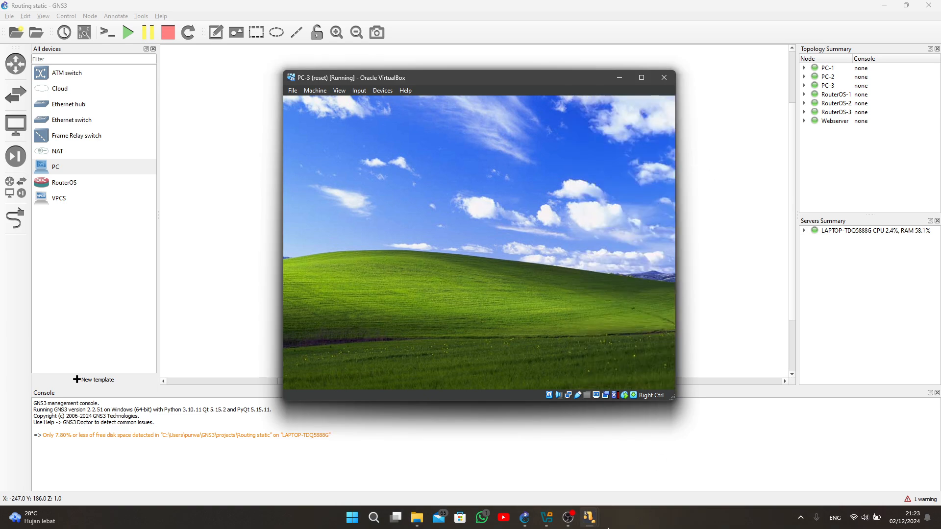
- Switch to the running Webserver virtual machine and dismiss its mouse integration and keyboard capture notifications
{"action": "mouse_move", "coordinate": [589, 517]}
{"action": "left_click", "coordinate": [882, 478]}
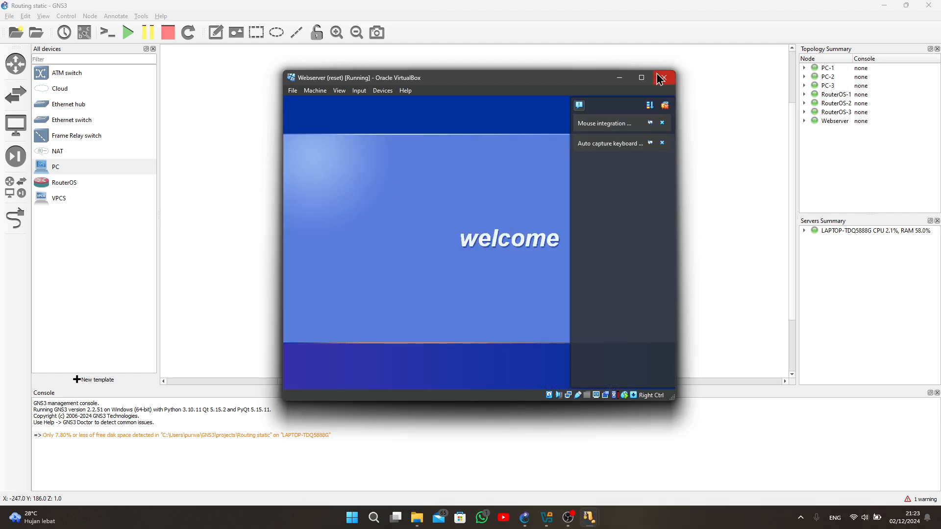
{"action": "left_click", "coordinate": [662, 123]}
{"action": "left_click", "coordinate": [662, 123]}
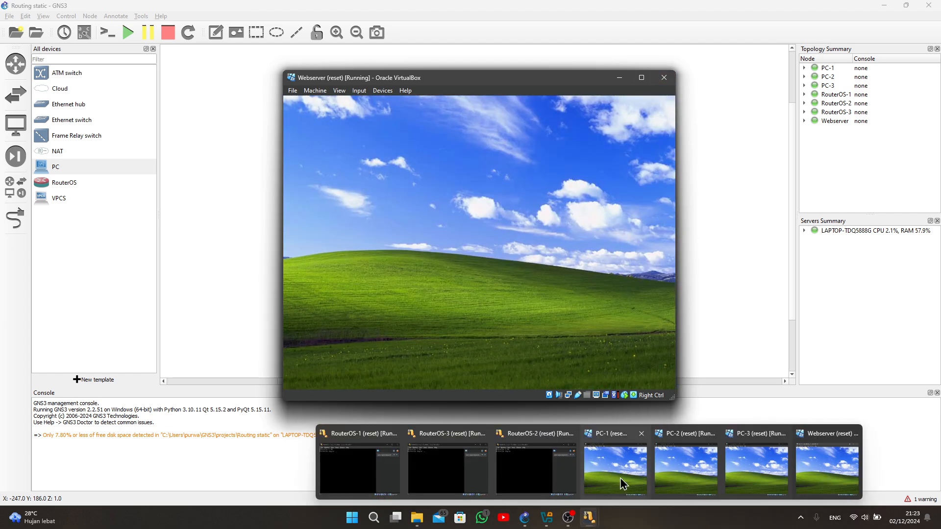
- Bring the PC-1 virtual machine to the front and maximize its window
{"action": "left_click", "coordinate": [622, 482]}
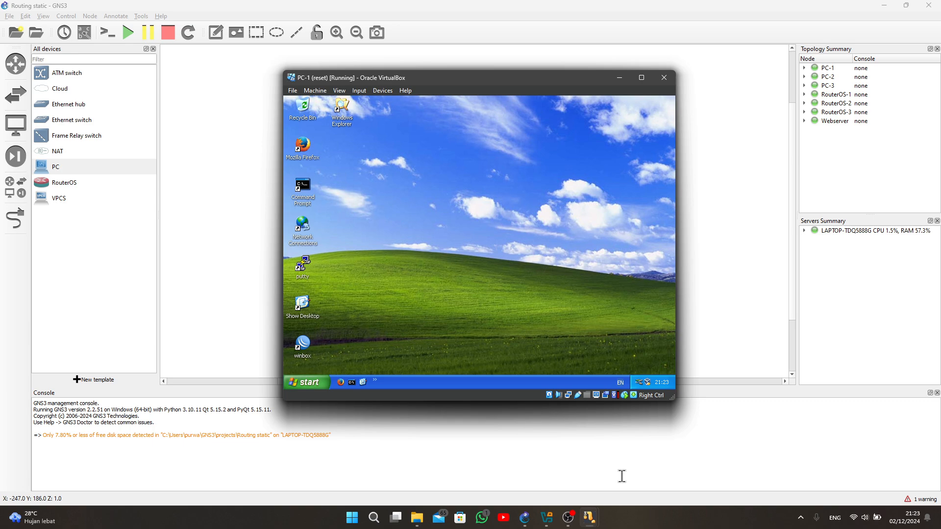
{"action": "mouse_move", "coordinate": [595, 521]}
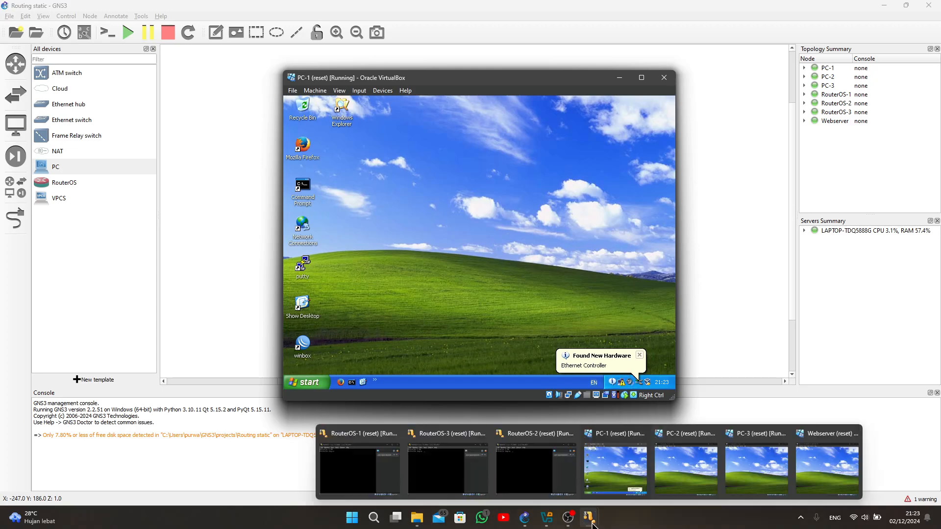
{"action": "left_click", "coordinate": [610, 486]}
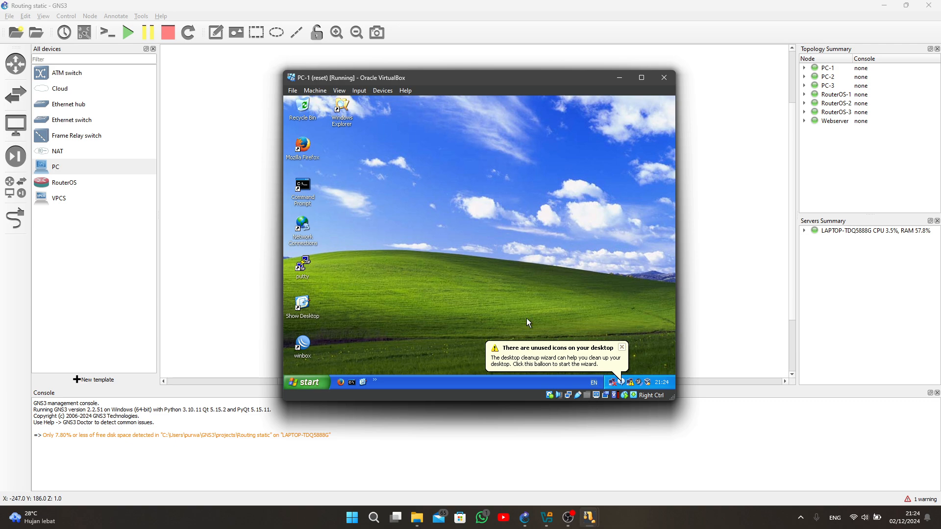
{"action": "left_click", "coordinate": [642, 77]}
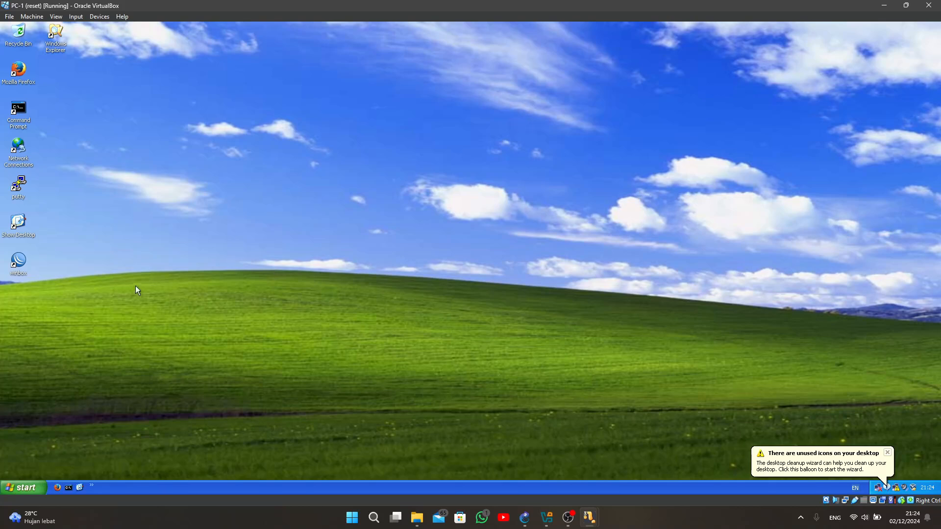
- Launch WinBox on PC-1 and connect as admin to the discovered MikroTik router 08:00:27:17:FC:91
{"action": "double_click", "coordinate": [20, 262]}
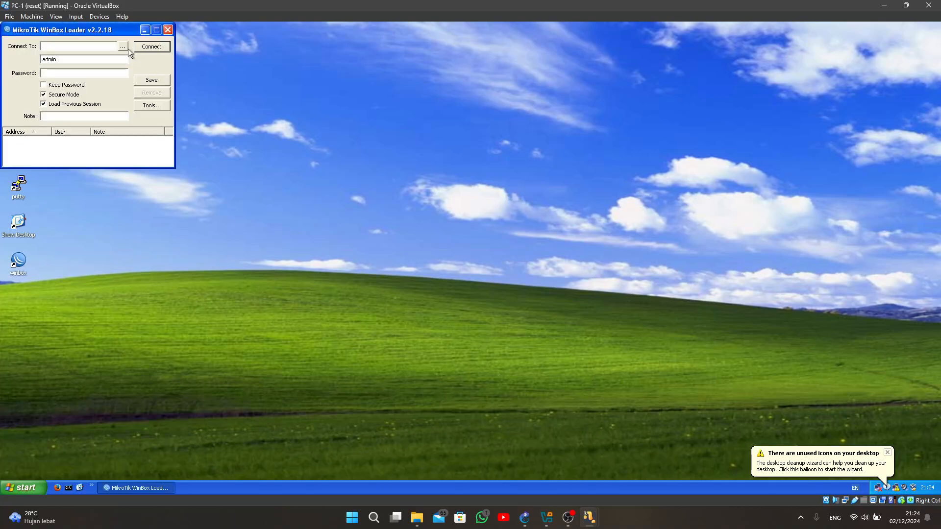
{"action": "left_click", "coordinate": [127, 47]}
{"action": "left_click", "coordinate": [71, 69]}
{"action": "left_click", "coordinate": [147, 47]}
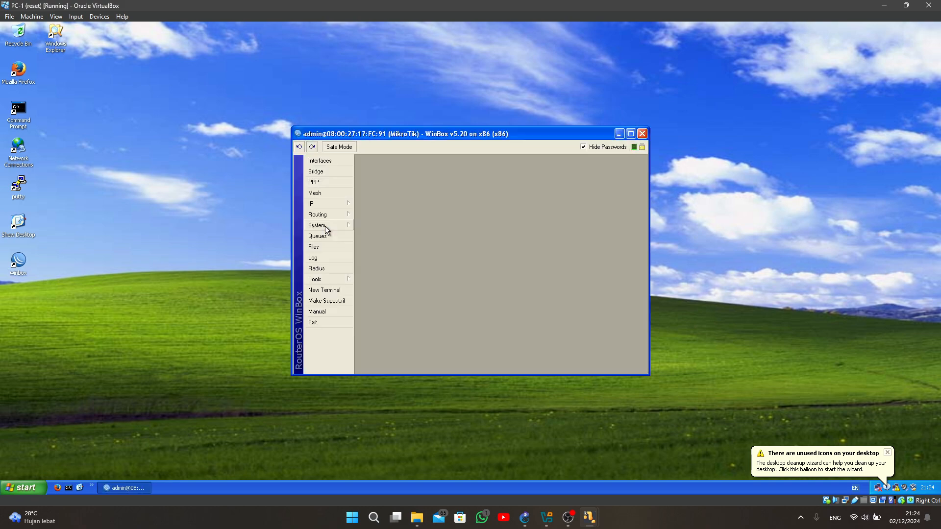
- Open the router's IP address list and add 12.12.12.1/24 on ether1
{"action": "left_click", "coordinate": [340, 206]}
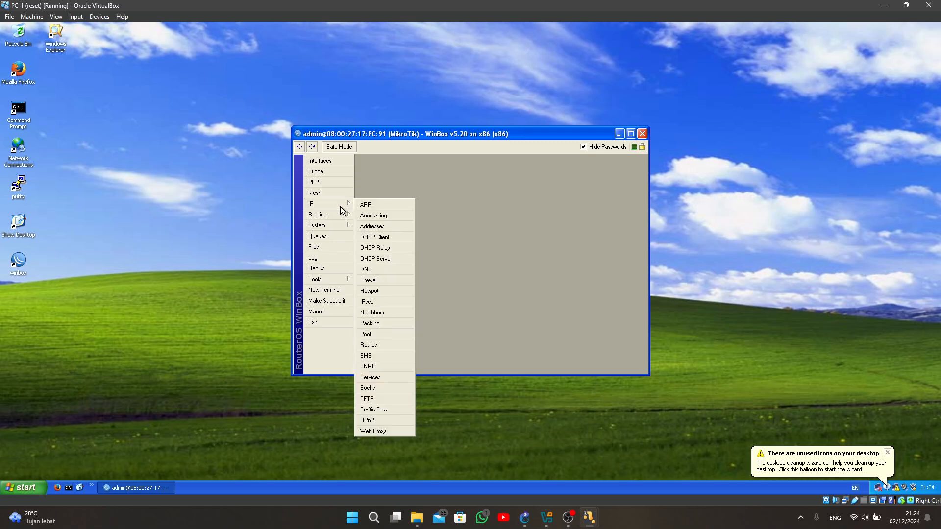
{"action": "left_click", "coordinate": [379, 227]}
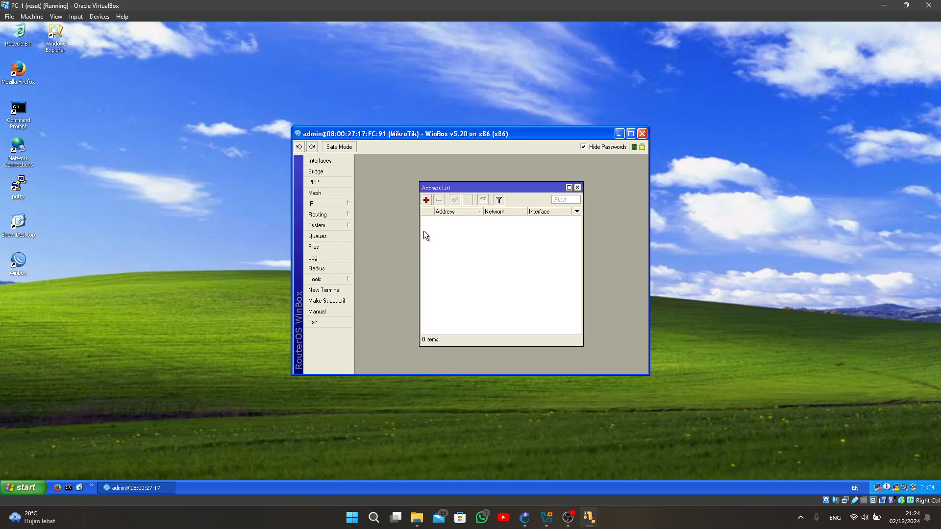
{"action": "left_click", "coordinate": [426, 200]}
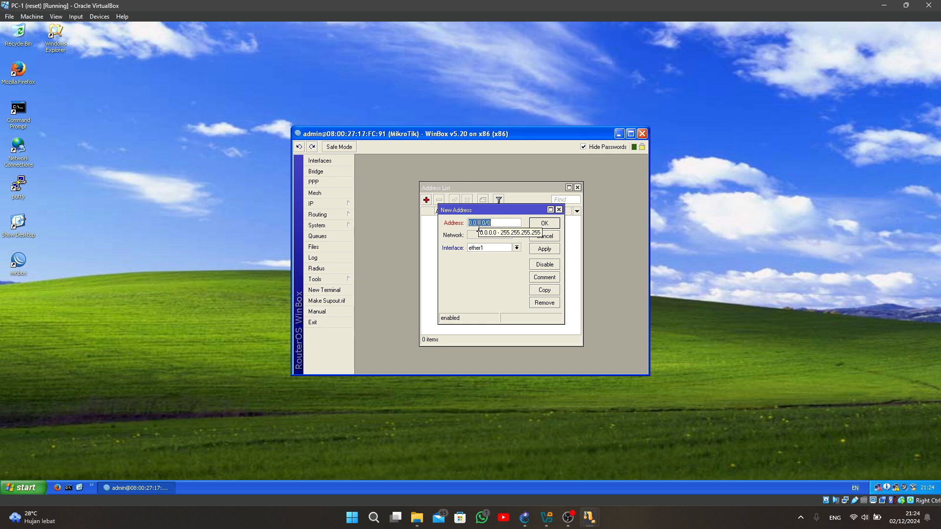
{"action": "type", "text": "12.12"}
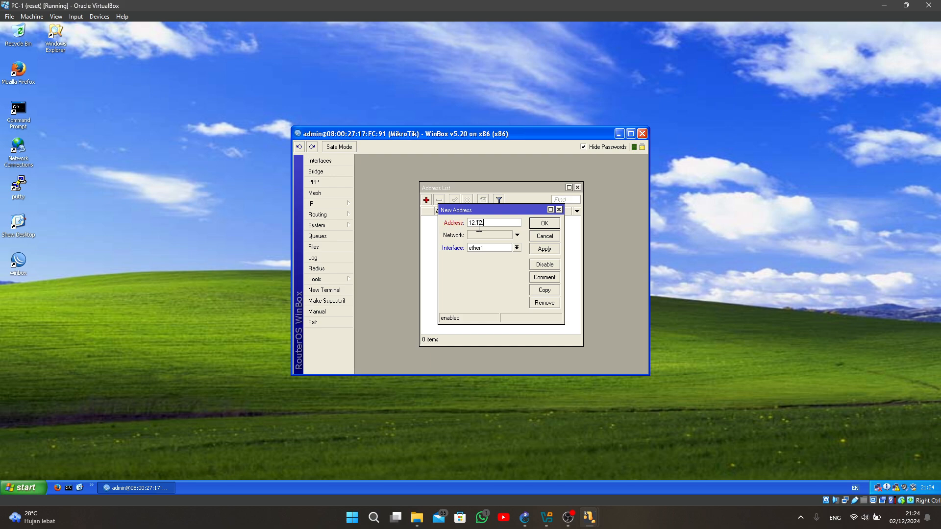
{"action": "type", "text": ".12.1"}
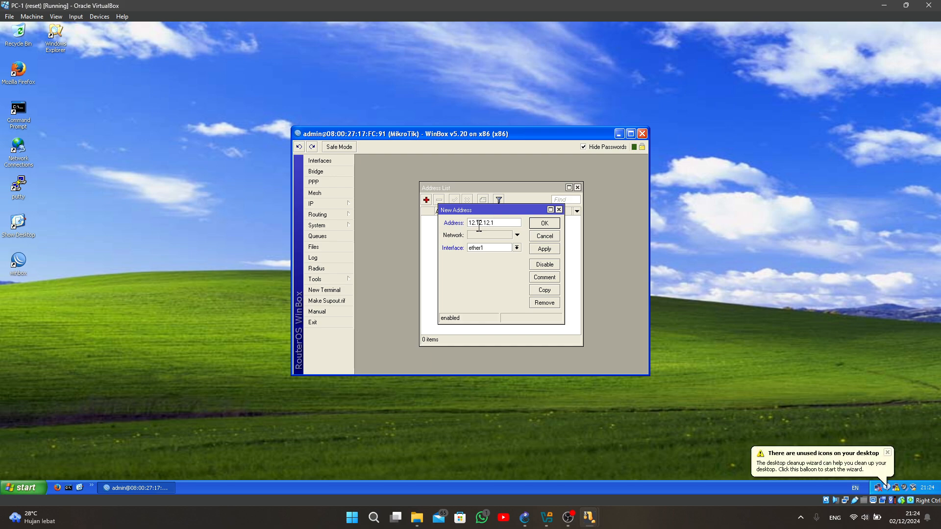
{"action": "type", "text": "/24"}
{"action": "left_click", "coordinate": [544, 223]}
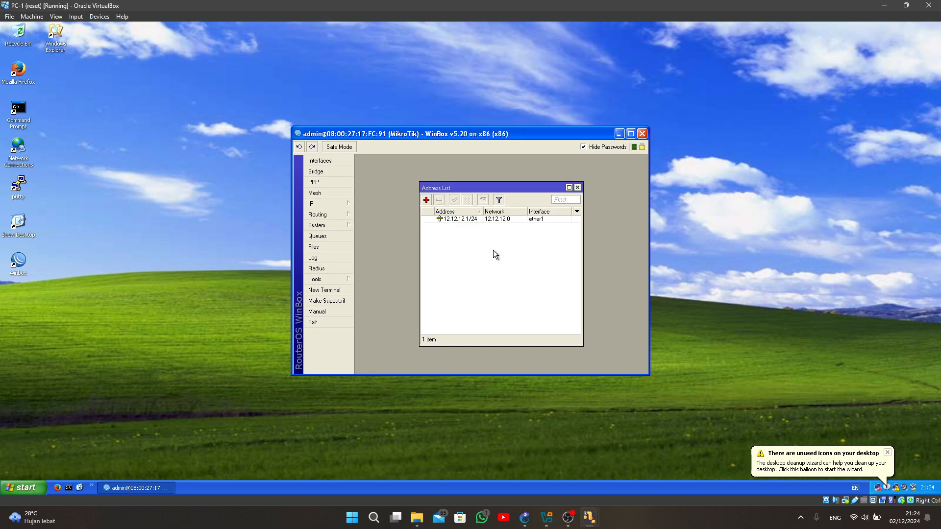
- Add the IP address 13.13.13.1/24 on interface ether2
{"action": "left_click", "coordinate": [427, 200]}
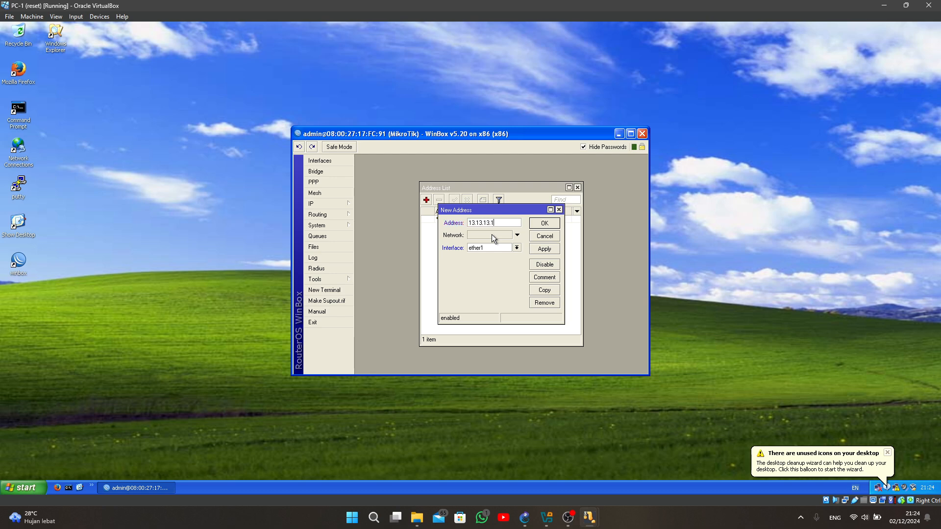
{"action": "type", "text": "13.13.13.1/24"}
{"action": "left_click", "coordinate": [517, 248]}
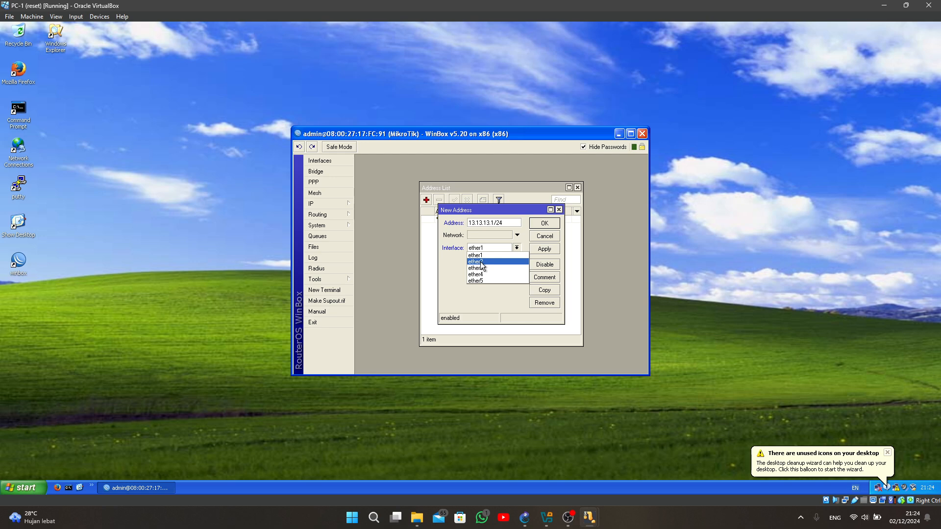
{"action": "left_click", "coordinate": [483, 260]}
{"action": "left_click", "coordinate": [544, 223]}
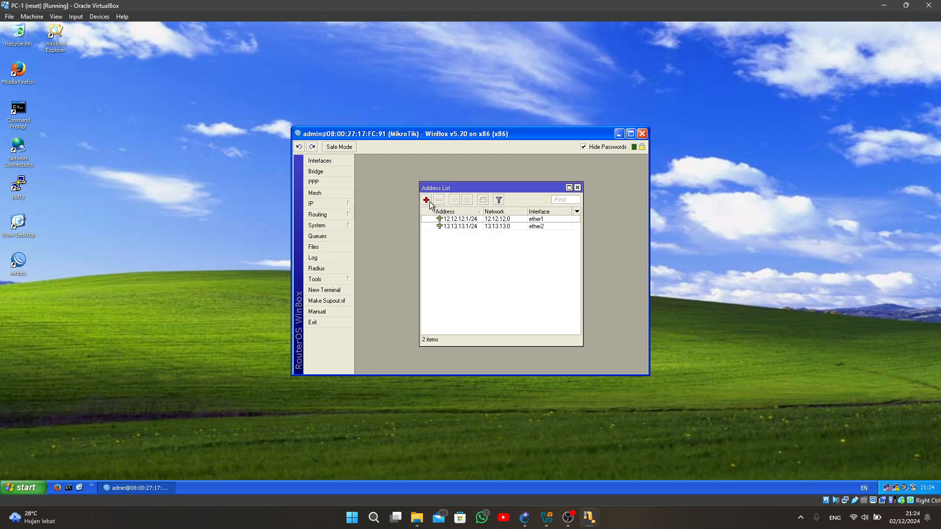
- Add the IP address 192.168.1.62/26 on interface ether3
{"action": "left_click", "coordinate": [427, 200]}
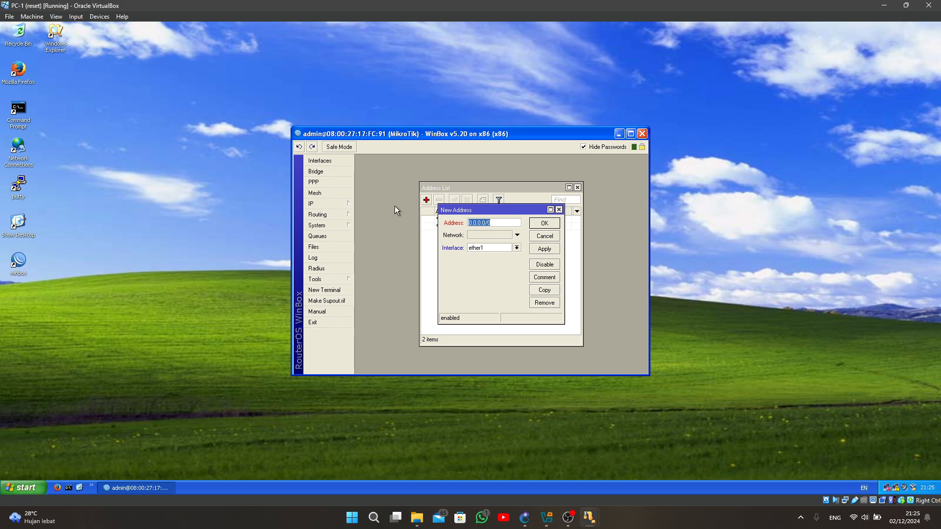
{"action": "type", "text": "192.168.1.62/26"}
{"action": "left_click", "coordinate": [501, 248]}
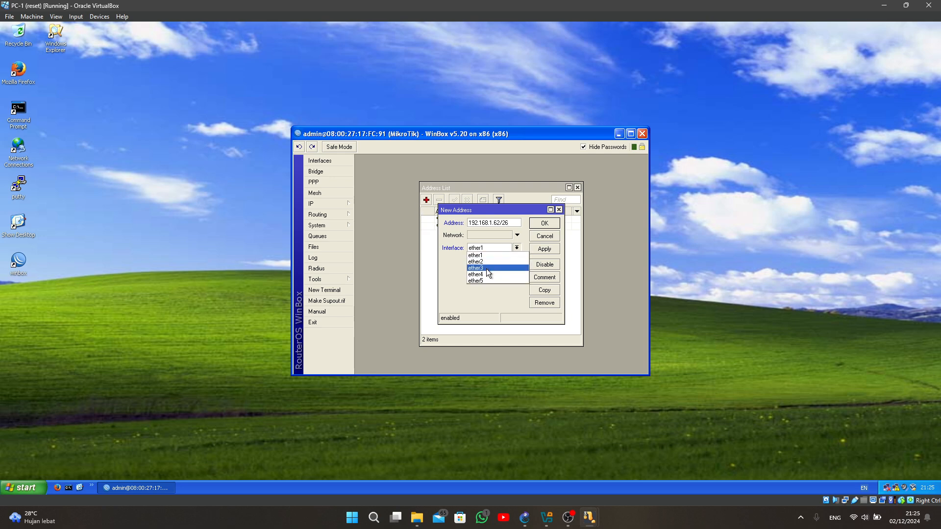
{"action": "left_click", "coordinate": [486, 268]}
{"action": "left_click", "coordinate": [542, 225]}
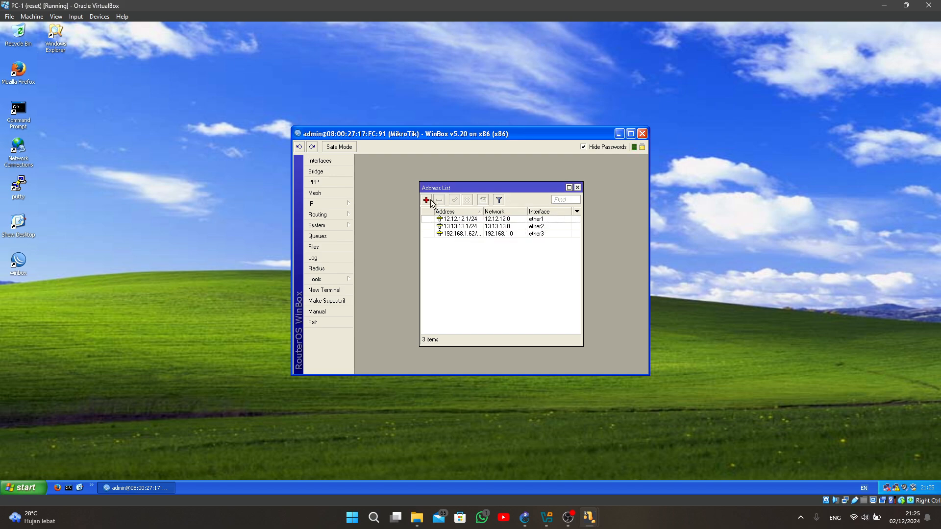
- Add the IP address 192.168.1.126/26 on interface ether4
{"action": "left_click", "coordinate": [426, 200]}
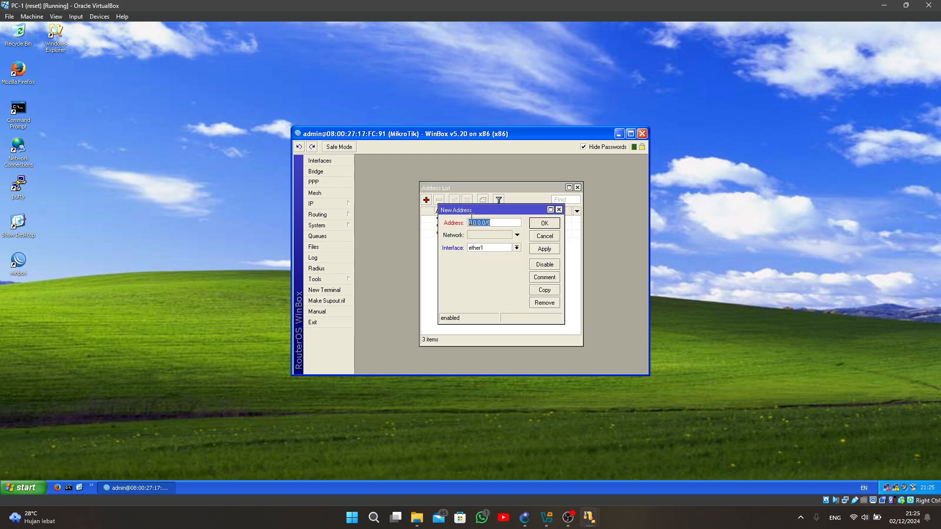
{"action": "type", "text": "192.168.1.21"}
{"action": "key", "text": "Num_Lock"}
{"action": "key", "text": "BackSpace"}
{"action": "key", "text": "BackSpace"}
{"action": "type", "text": "126/26"}
{"action": "key", "text": "Num_Lock"}
{"action": "left_click", "coordinate": [493, 250]}
{"action": "left_click", "coordinate": [492, 273]}
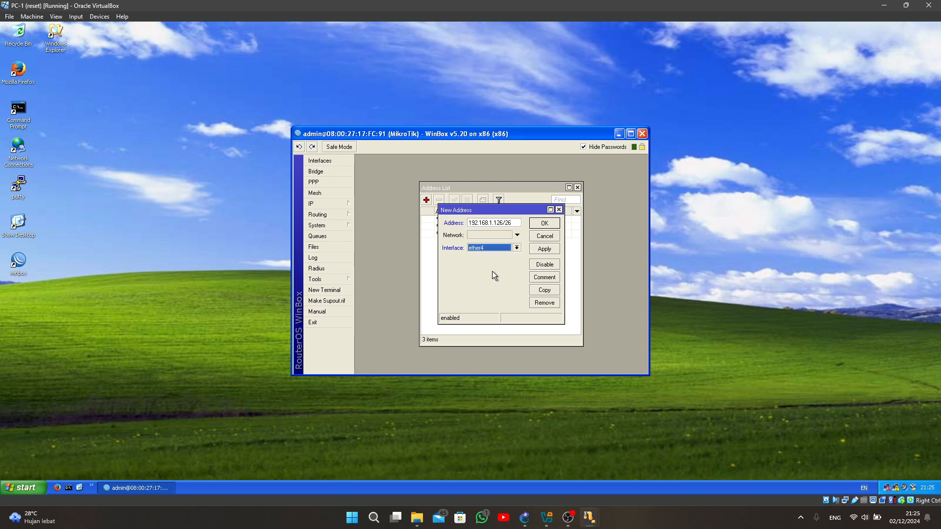
{"action": "left_click", "coordinate": [539, 228]}
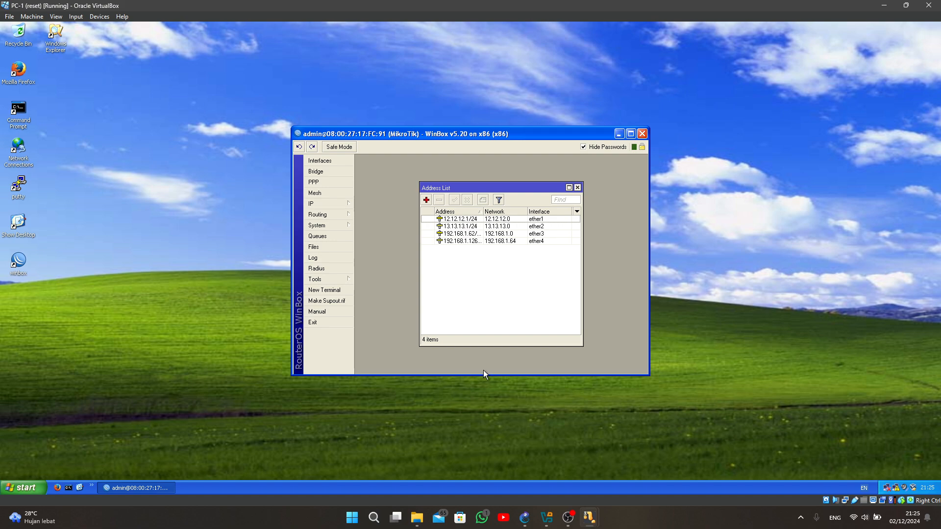
- Switch to the PC-3 virtual machine and maximize its window
{"action": "mouse_move", "coordinate": [590, 516]}
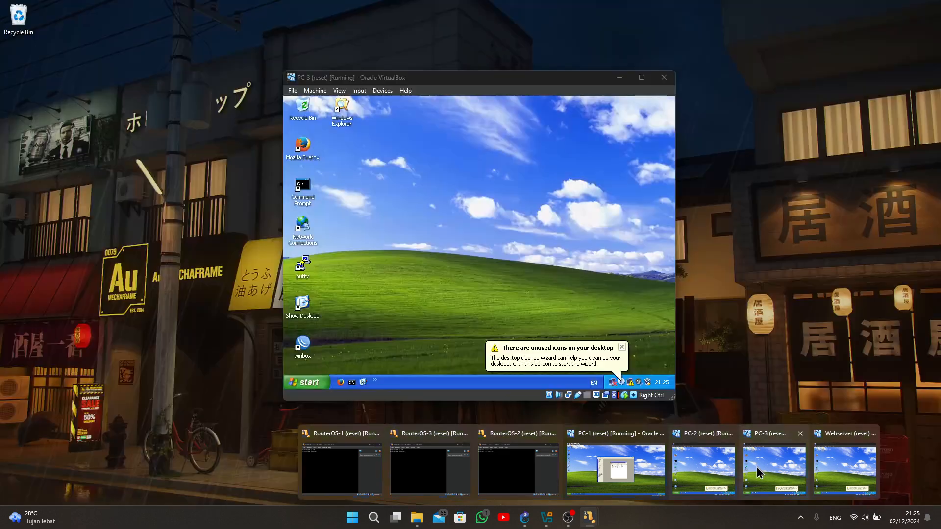
{"action": "left_click", "coordinate": [757, 467]}
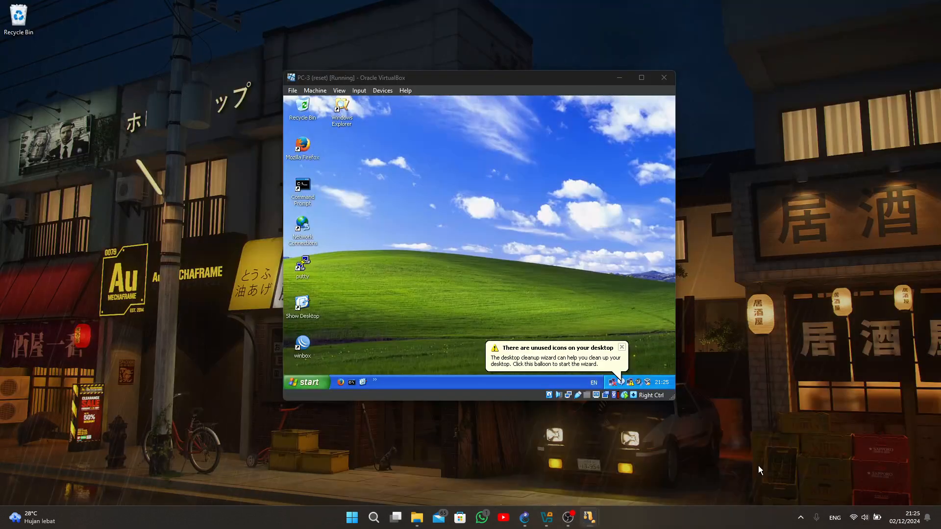
{"action": "left_click", "coordinate": [642, 77]}
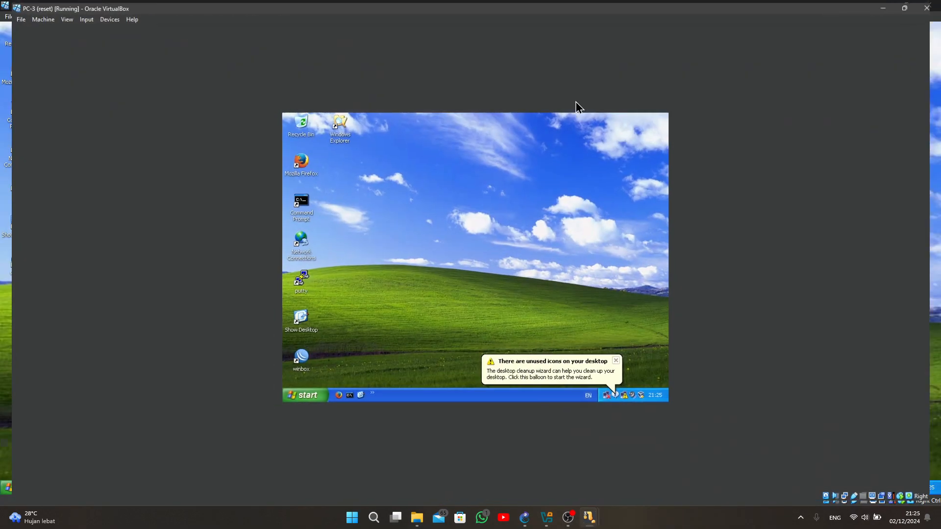
- Launch WinBox on PC-3 and connect as admin to the discovered MikroTik router 08:00:27:2B:AF:D7
{"action": "double_click", "coordinate": [19, 267]}
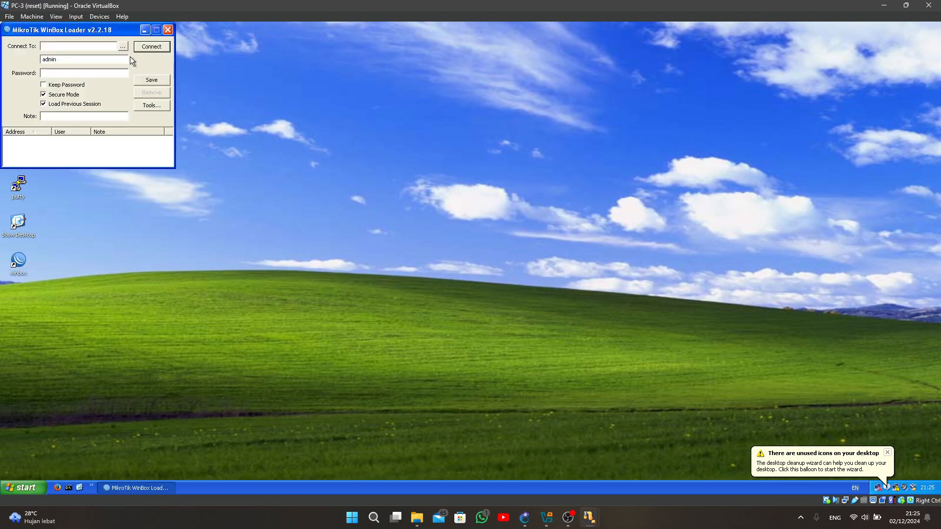
{"action": "left_click", "coordinate": [123, 46]}
{"action": "left_click", "coordinate": [67, 69]}
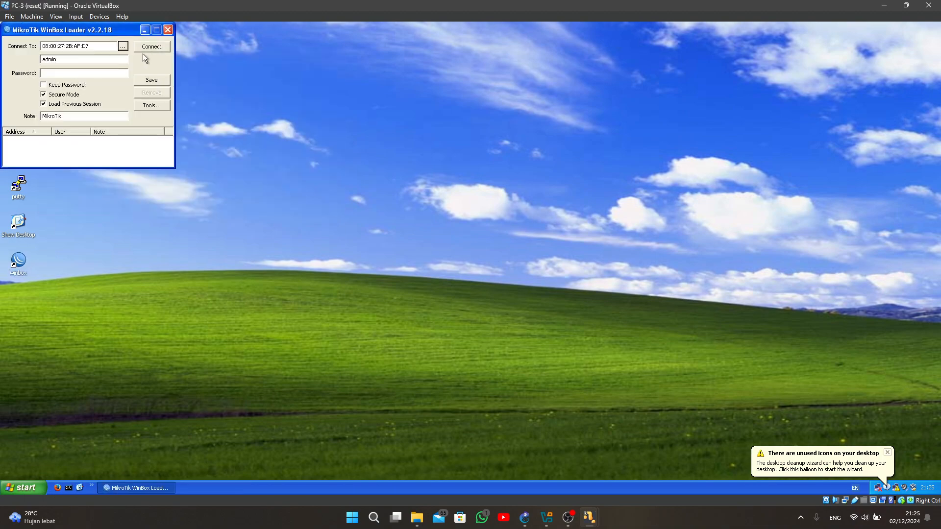
{"action": "left_click", "coordinate": [151, 46]}
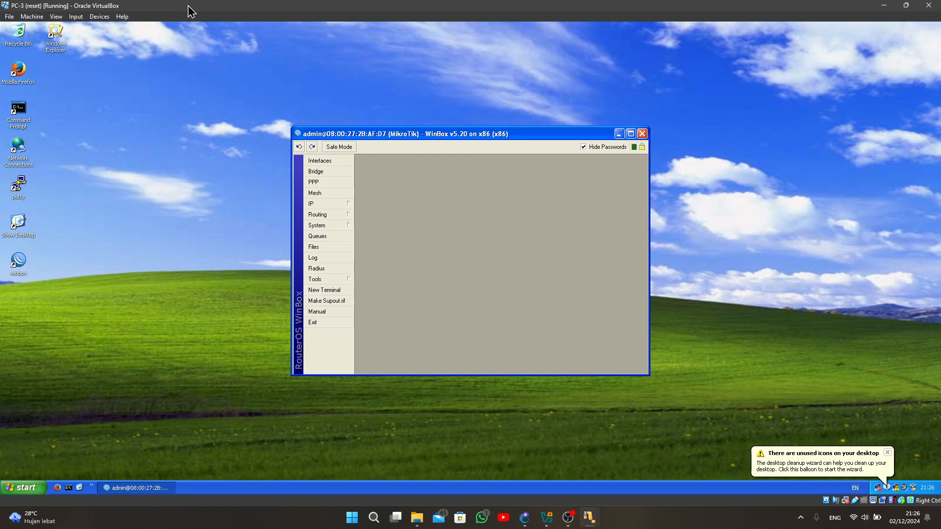
- Open this router's IP address list and add 12.12.12.2/24 on ether1
{"action": "left_click", "coordinate": [338, 204]}
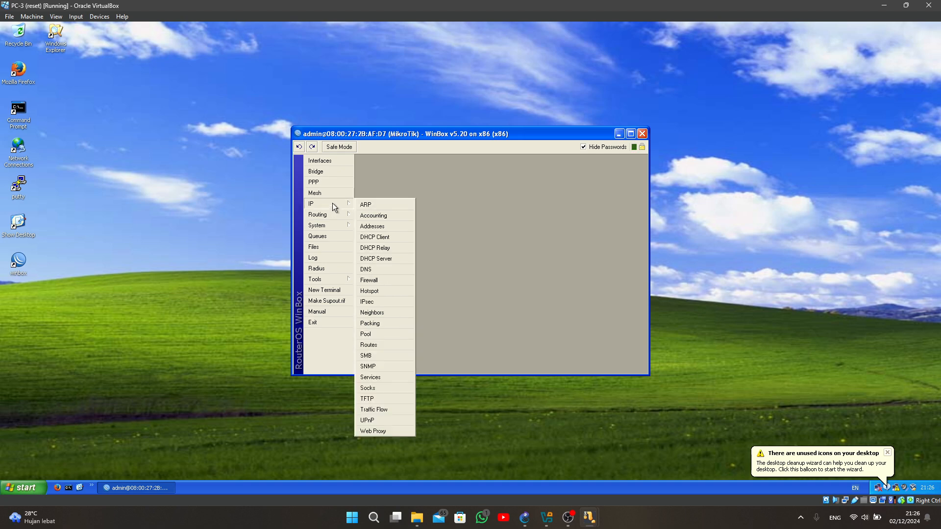
{"action": "left_click", "coordinate": [375, 225]}
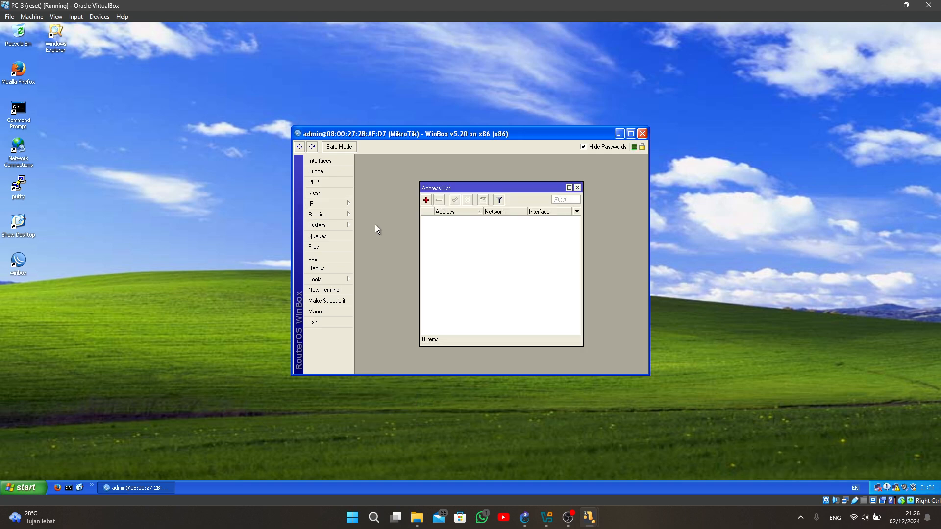
{"action": "left_click", "coordinate": [426, 200]}
{"action": "type", "text": "12"}
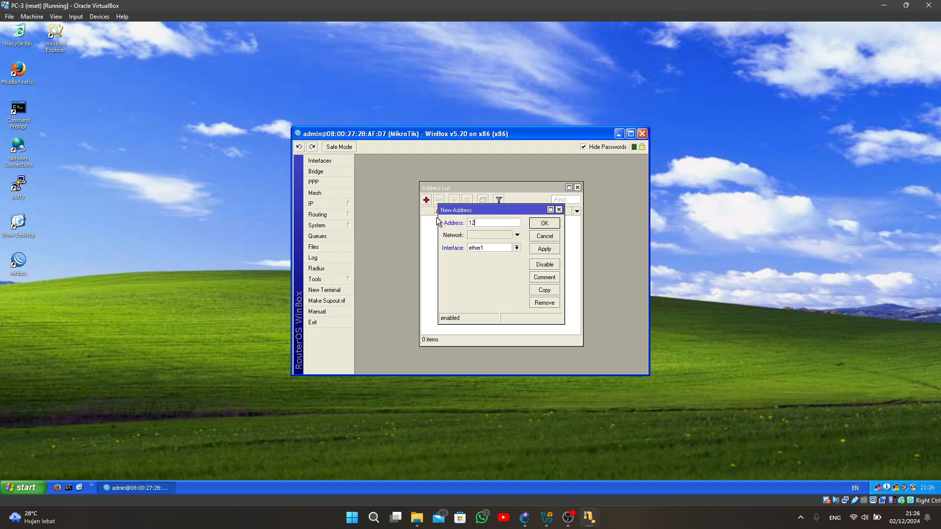
{"action": "type", "text": ".12.12.2/24"}
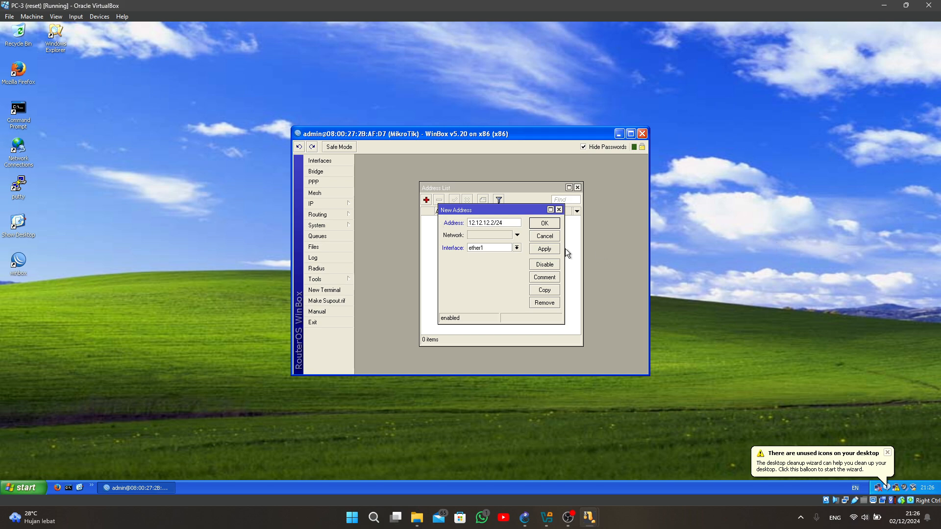
{"action": "left_click", "coordinate": [545, 225]}
- Add an IP address beginning with 23.23.23 on interface ether2
{"action": "left_click", "coordinate": [427, 201]}
{"action": "type", "text": "23.23.23."}
{"action": "left_click", "coordinate": [484, 251]}
{"action": "left_click", "coordinate": [487, 260]}
{"action": "left_click", "coordinate": [545, 224]}
- Add the IP address 192.168.1.254/25 on interface ether3
{"action": "left_click", "coordinate": [426, 200]}
{"action": "type", "text": "192.168.1"}
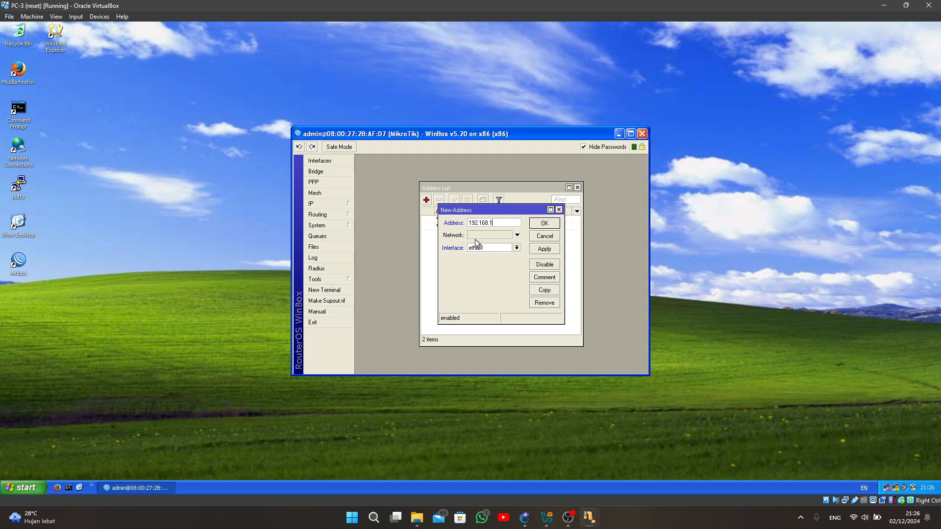
{"action": "type", "text": ".254/25"}
{"action": "left_click", "coordinate": [490, 248]}
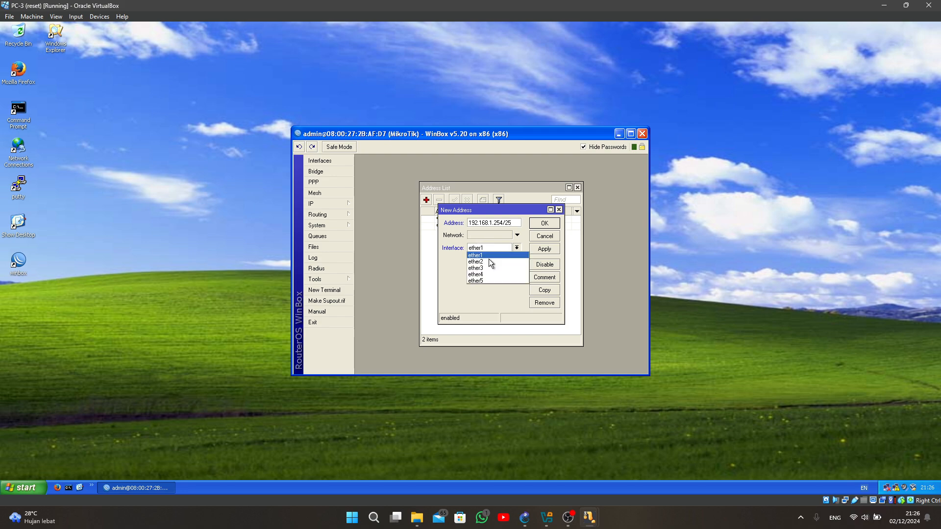
{"action": "left_click", "coordinate": [487, 267]}
{"action": "left_click", "coordinate": [544, 227]}
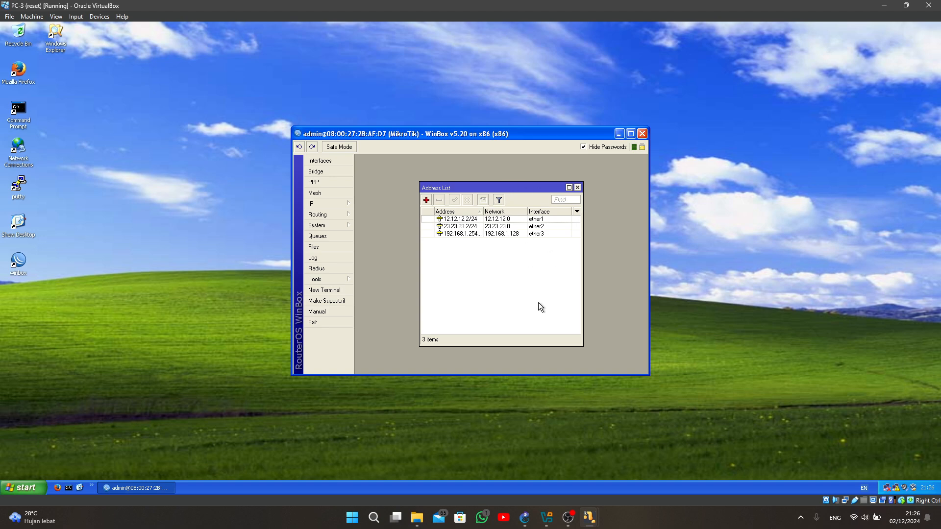
- Switch to the Webserver virtual machine and maximize its window
{"action": "mouse_move", "coordinate": [600, 528]}
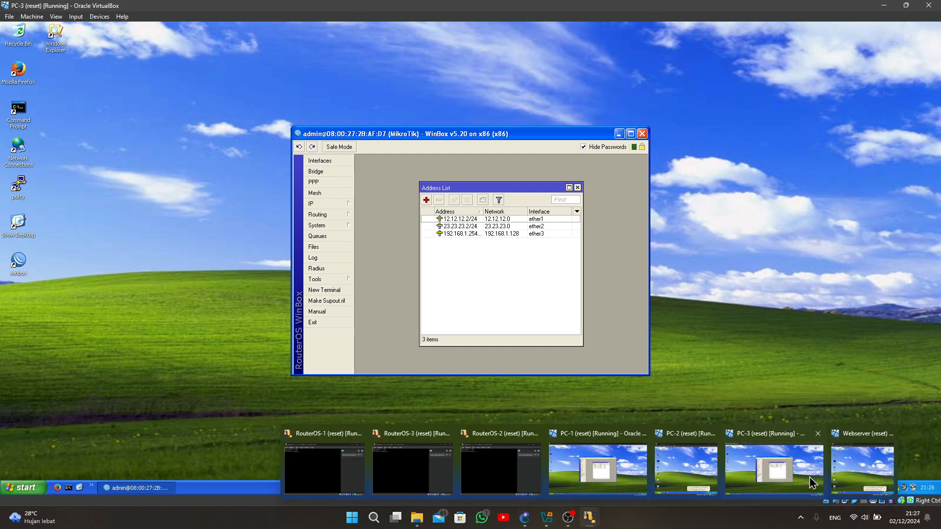
{"action": "left_click", "coordinate": [846, 464]}
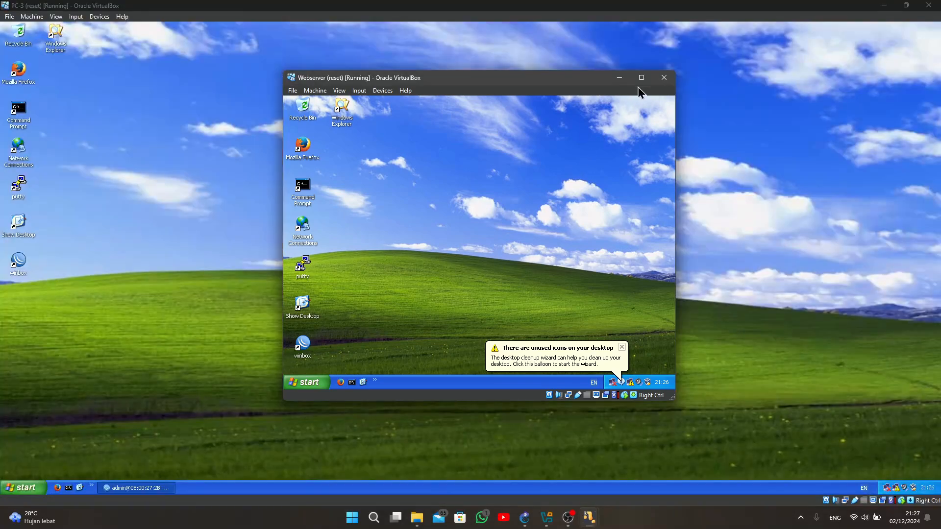
{"action": "left_click", "coordinate": [641, 77]}
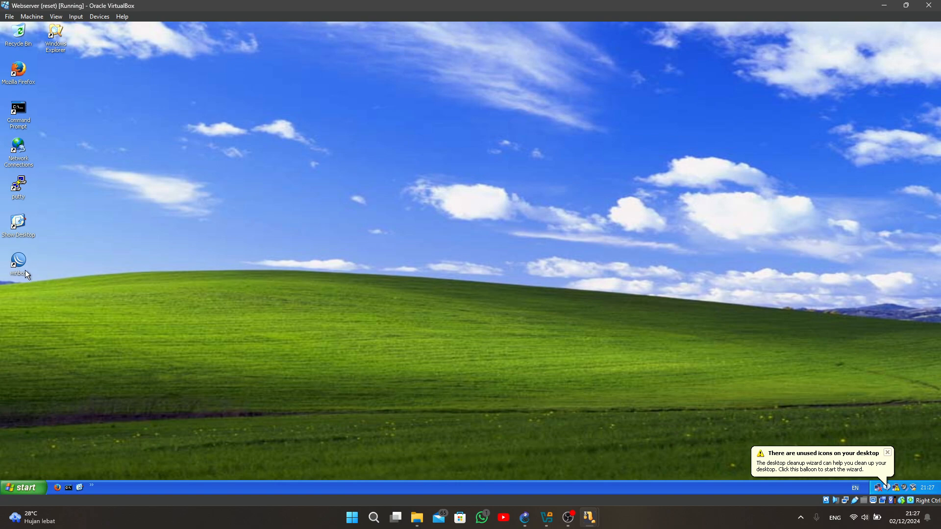
- Launch WinBox on the Webserver and connect as admin to the discovered MikroTik router 08:00:27:ED:E2:7B
{"action": "double_click", "coordinate": [19, 263]}
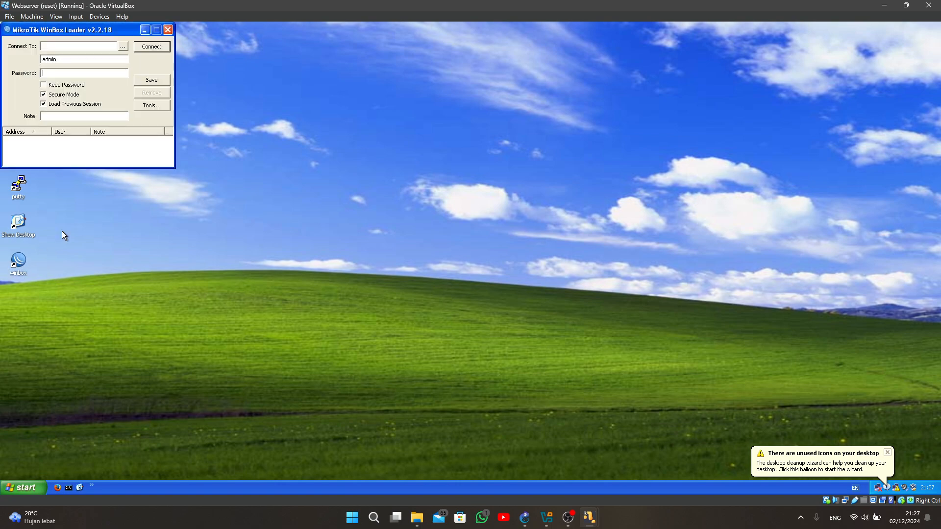
{"action": "left_click", "coordinate": [125, 48]}
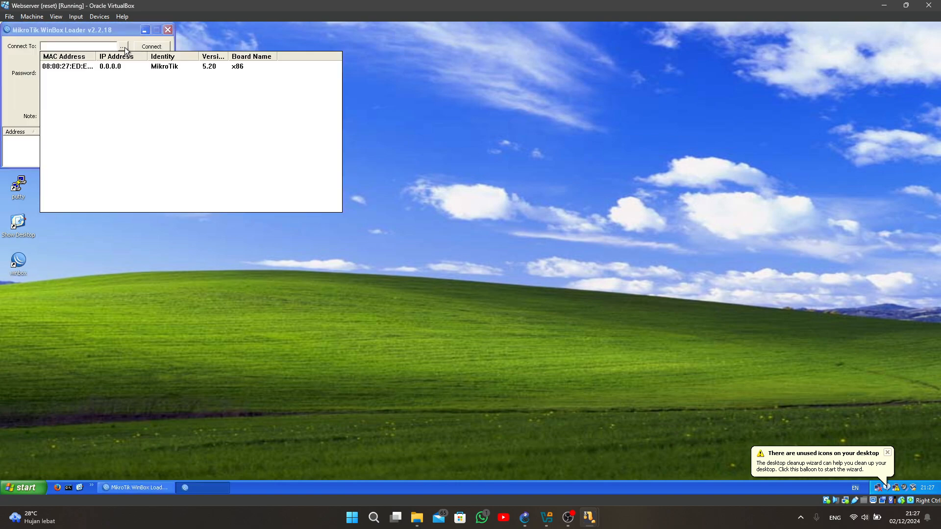
{"action": "left_click", "coordinate": [150, 46]}
{"action": "left_click", "coordinate": [151, 47]}
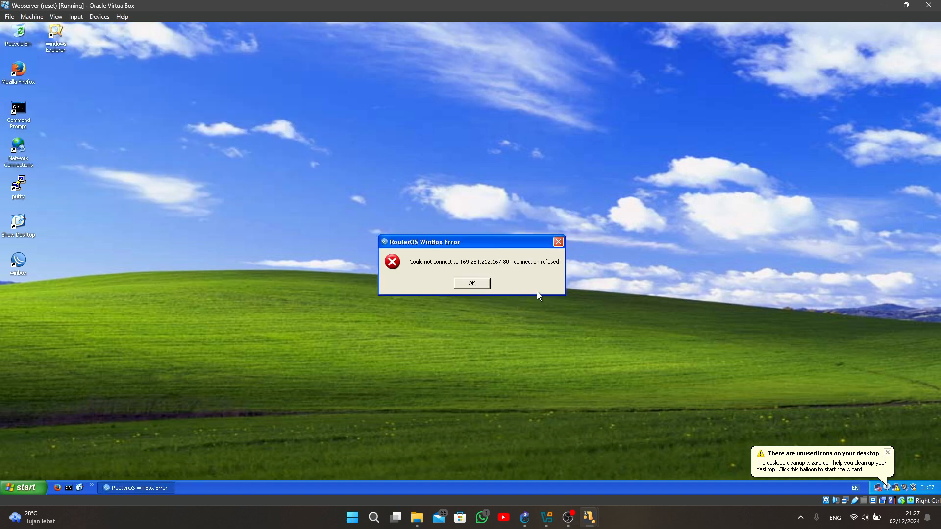
{"action": "left_click", "coordinate": [474, 283]}
{"action": "left_click", "coordinate": [123, 46]}
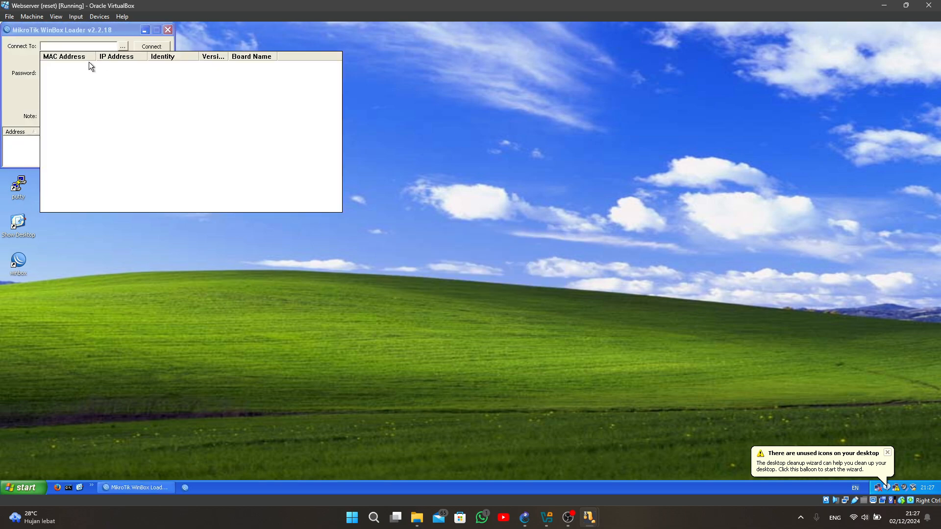
{"action": "left_click", "coordinate": [63, 66]}
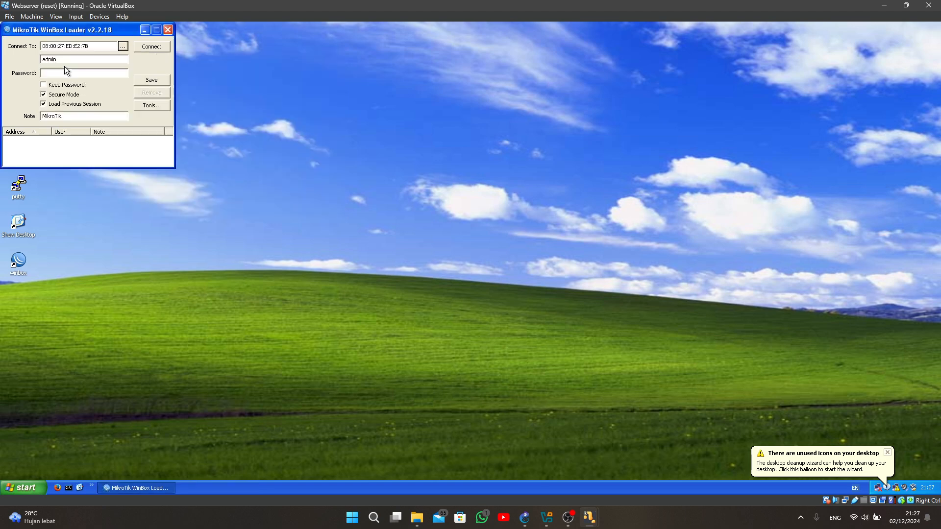
{"action": "left_click", "coordinate": [149, 45]}
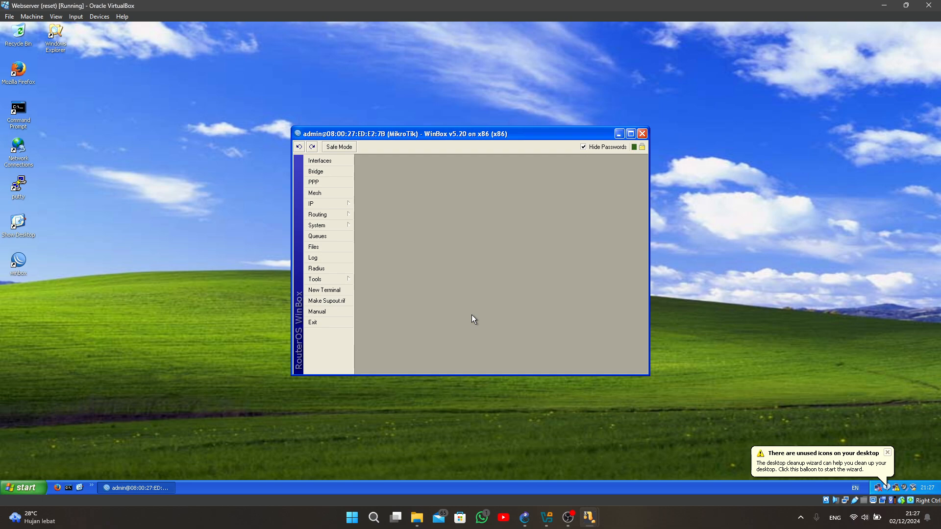
{"action": "left_click", "coordinate": [328, 203]}
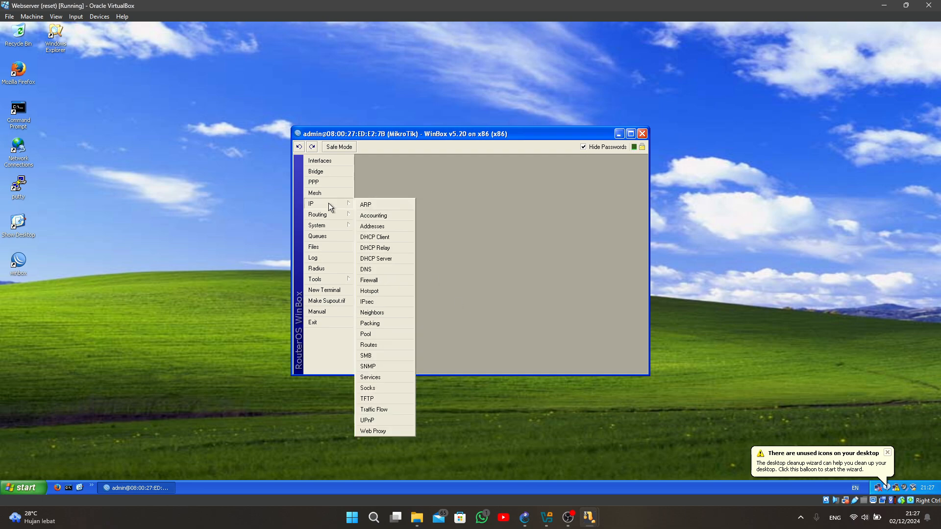
{"action": "left_click", "coordinate": [376, 218]}
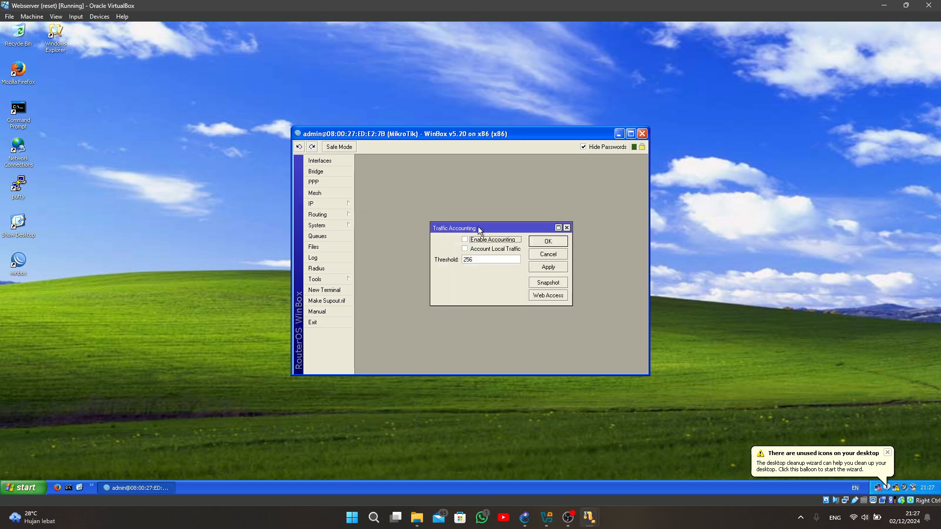
{"action": "left_click", "coordinate": [566, 228]}
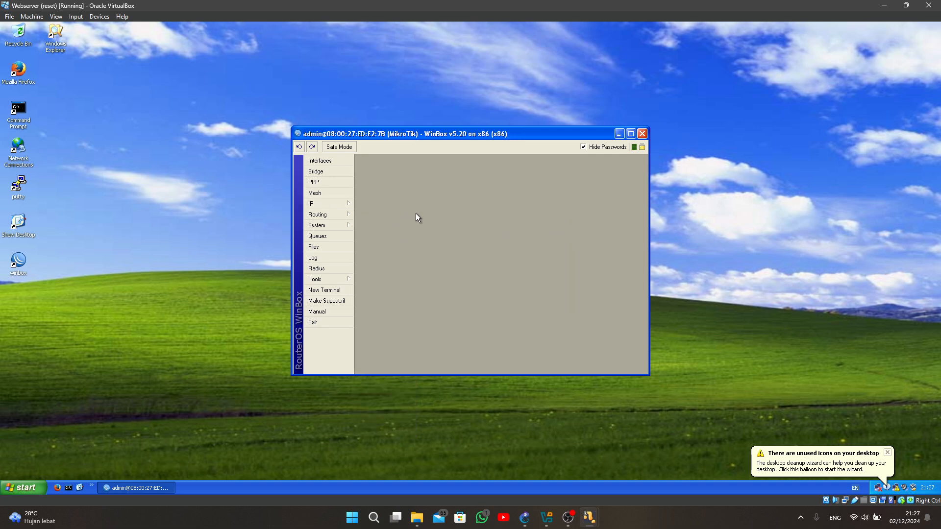
- Open this router's IP address list and add 13.13.13.3/24 on ether1
{"action": "left_click", "coordinate": [334, 204]}
{"action": "left_click", "coordinate": [381, 226]}
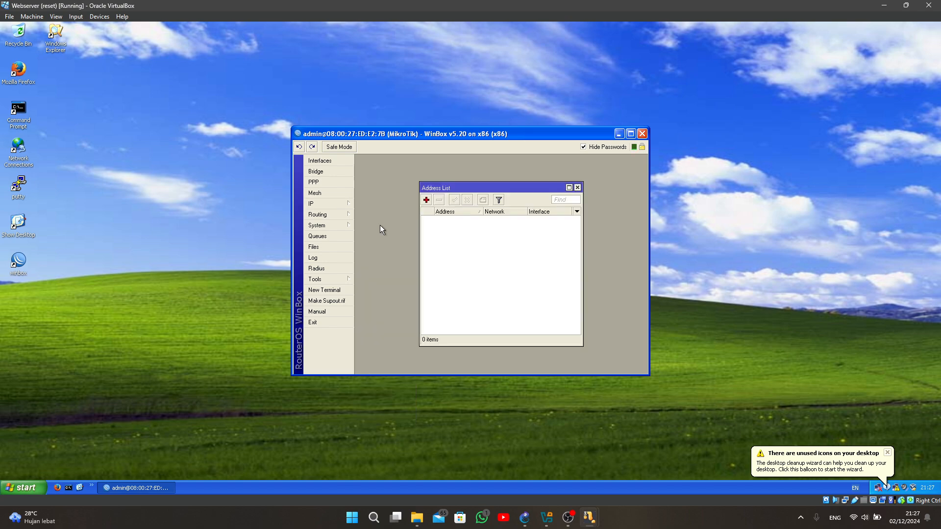
{"action": "left_click", "coordinate": [426, 200]}
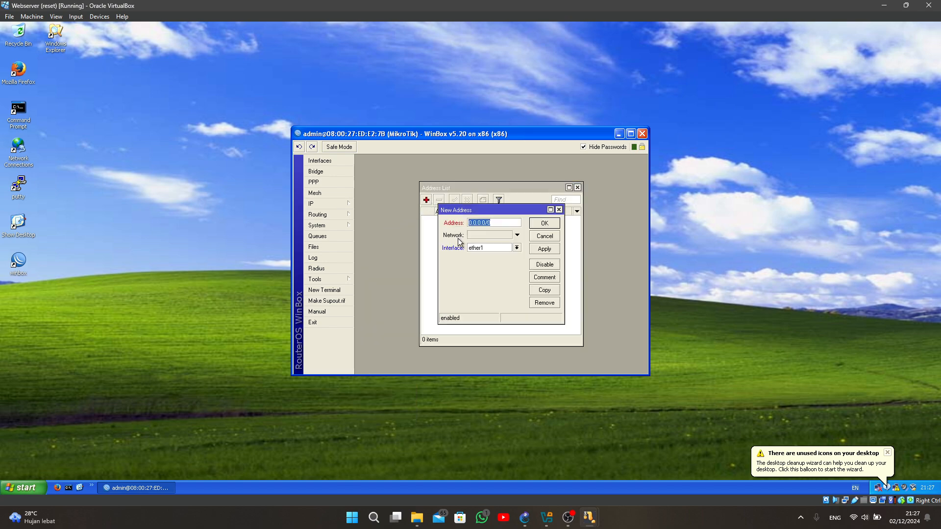
{"action": "type", "text": "13.13.13.3/24"}
{"action": "left_click", "coordinate": [543, 224]}
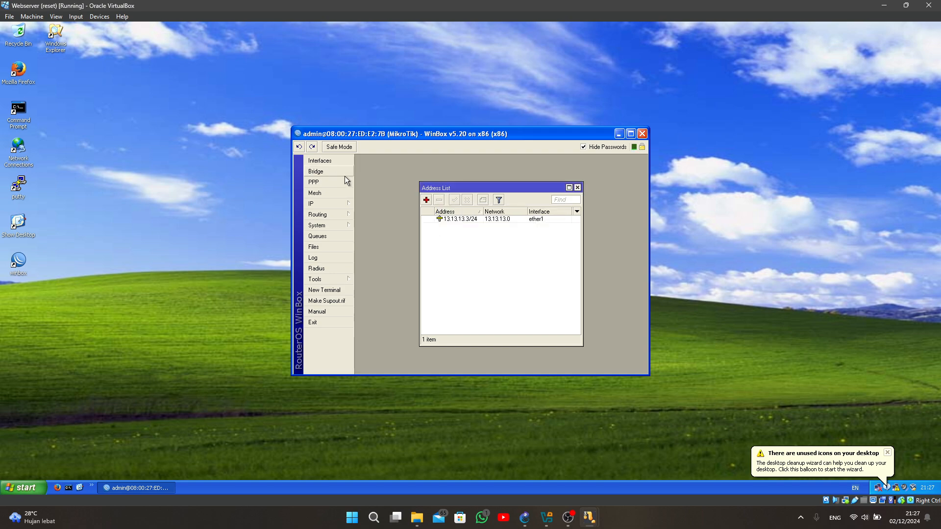
- Add the IP address 23.23.23.3/24 on interface ether2
{"action": "left_click", "coordinate": [425, 199]}
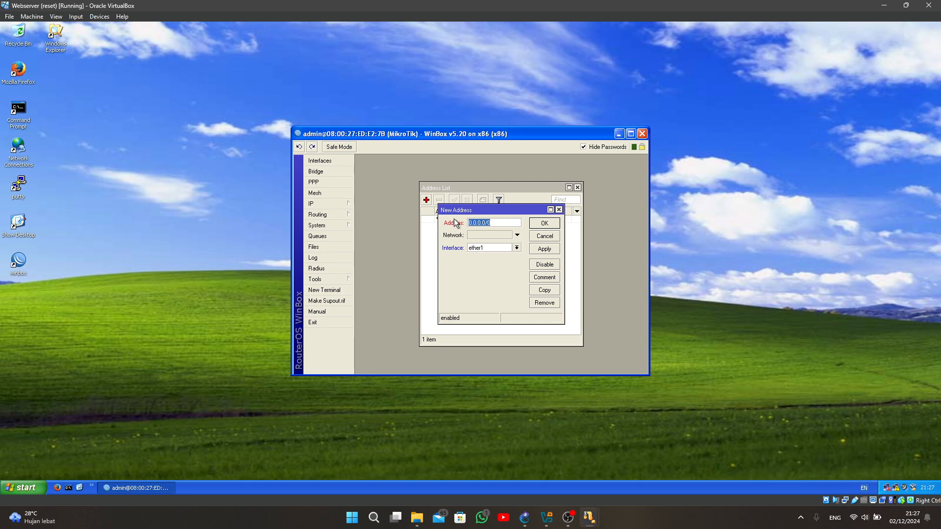
{"action": "type", "text": "23.23.23.3/24"}
{"action": "left_click", "coordinate": [492, 247]}
{"action": "left_click", "coordinate": [495, 261]}
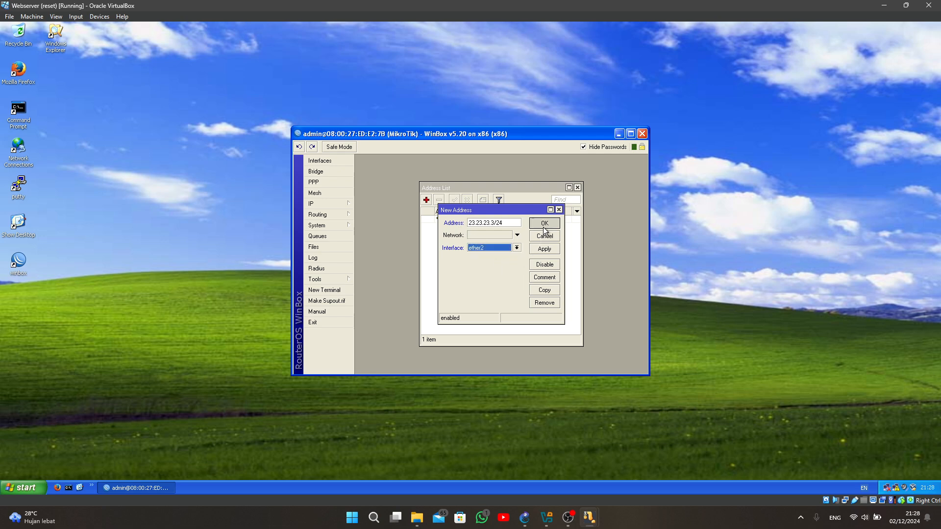
{"action": "left_click", "coordinate": [543, 225]}
- Add the IP address 43.43.43.3/24 on interface ether3 and close the address list
{"action": "left_click", "coordinate": [427, 200]}
{"action": "left_click", "coordinate": [487, 248]}
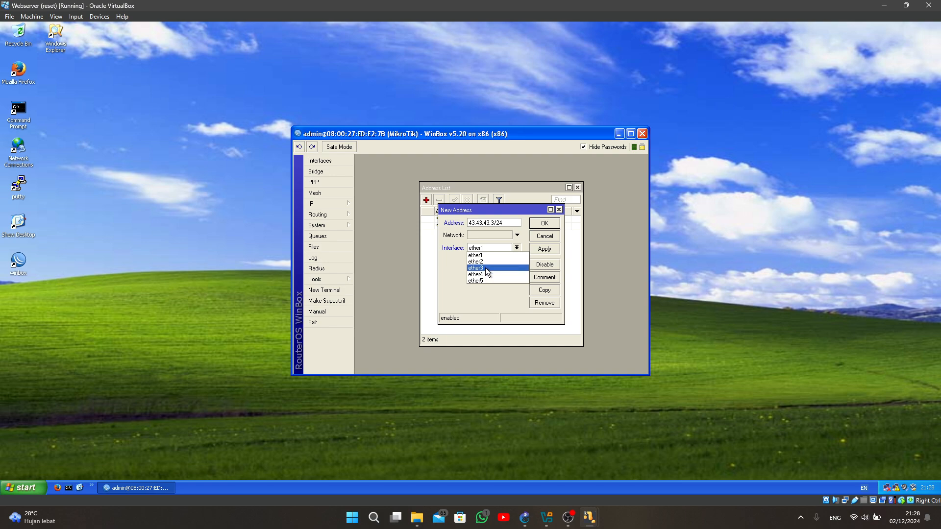
{"action": "left_click", "coordinate": [485, 269]}
{"action": "left_click", "coordinate": [544, 224]}
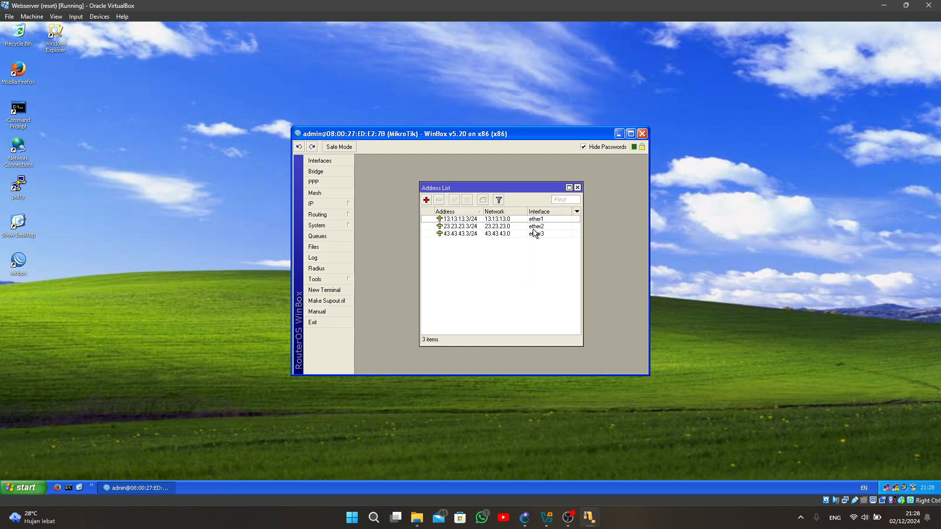
{"action": "left_click", "coordinate": [578, 187]}
- Switch to the PC-1 virtual machine and ping 192.168.1.65 from a command prompt, closing the prompt when done
{"action": "mouse_move", "coordinate": [589, 517]}
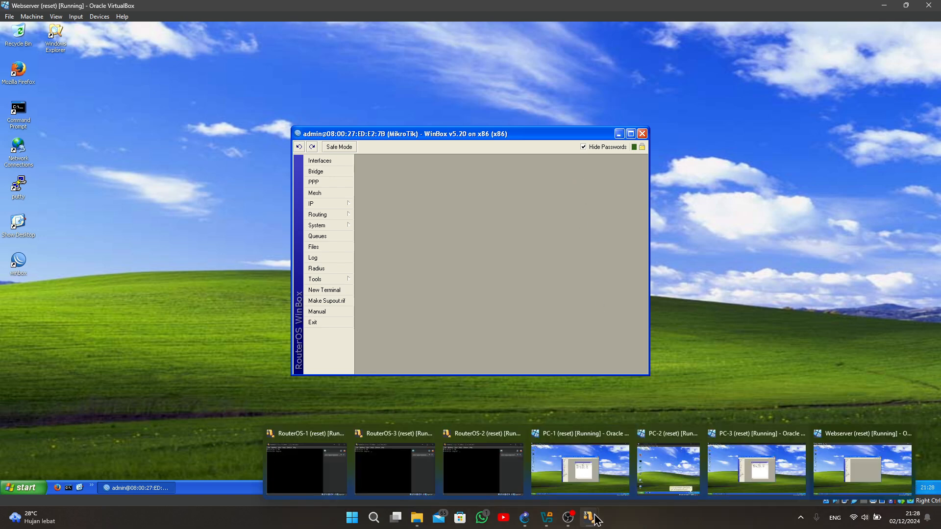
{"action": "left_click", "coordinate": [598, 470]}
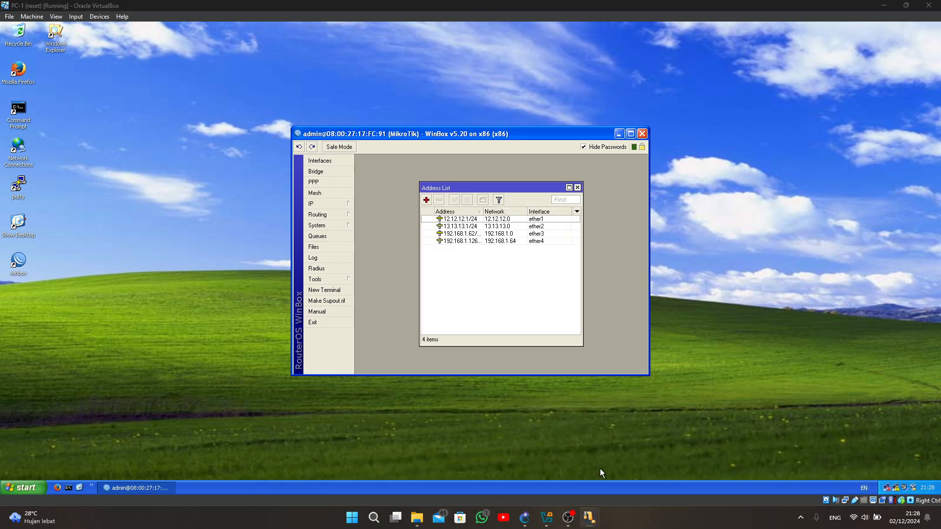
{"action": "left_click", "coordinate": [69, 488]}
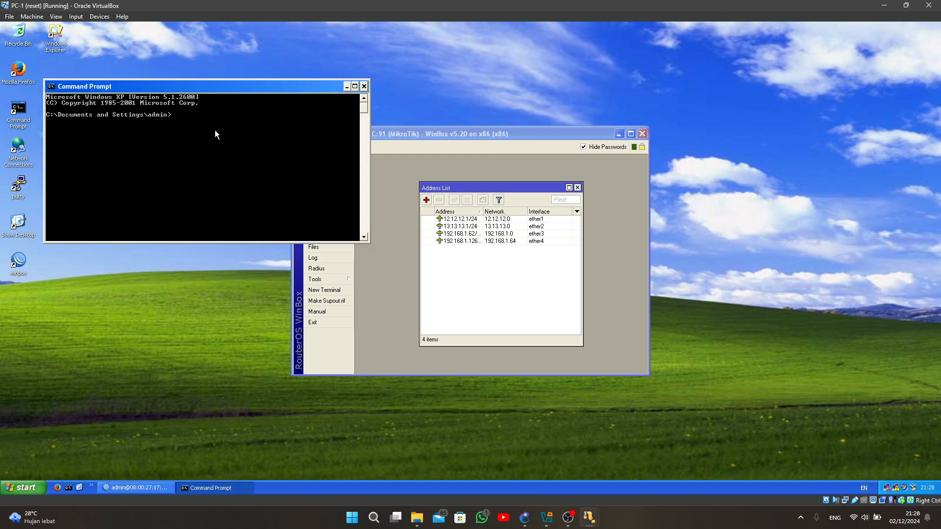
{"action": "type", "text": "ping"}
{"action": "type", "text": "192.168.1.65"}
{"action": "key", "text": "Return"}
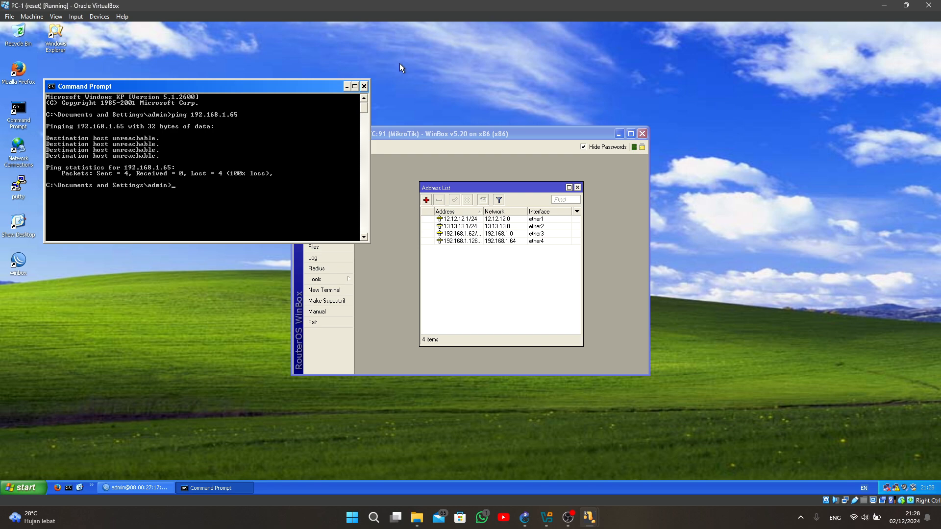
{"action": "left_click", "coordinate": [364, 86]}
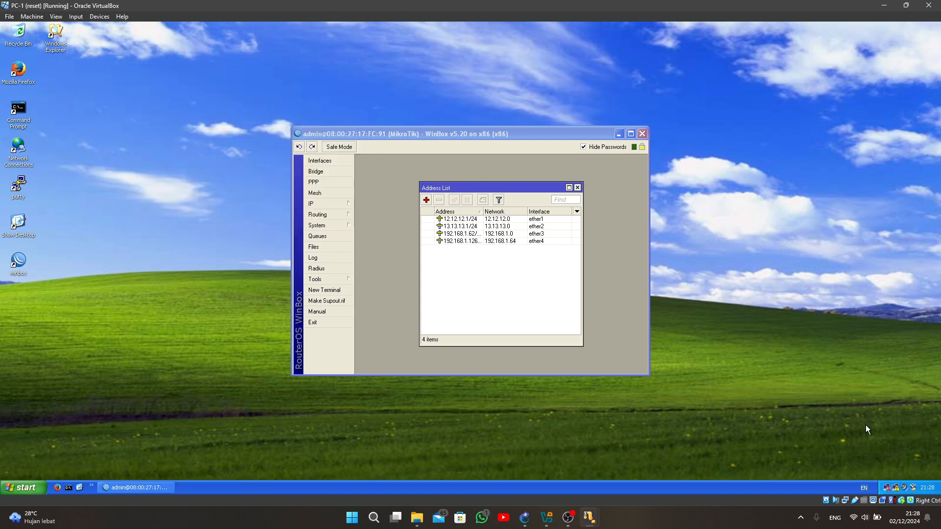
- Open the TCP/IP properties of PC-1's Local Area Connection and choose to use a manually specified IP address
{"action": "double_click", "coordinate": [896, 488]}
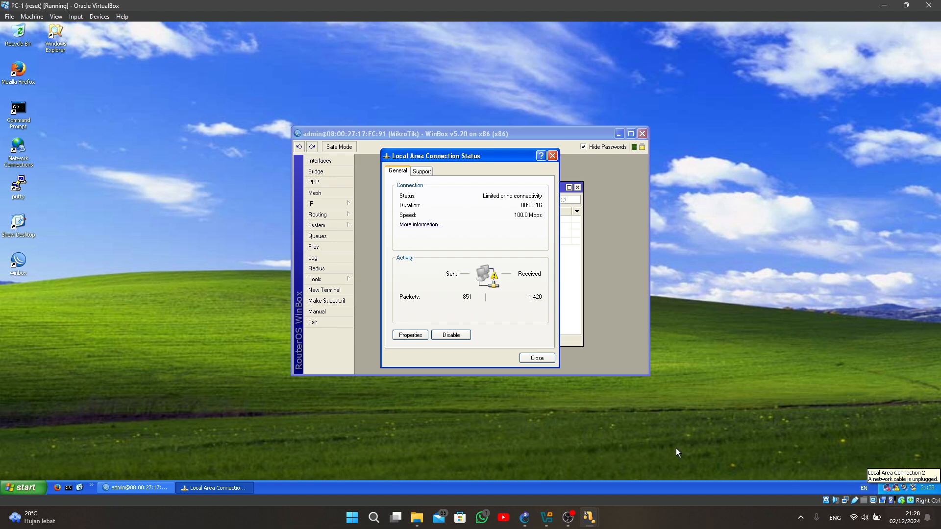
{"action": "left_click", "coordinate": [409, 335]}
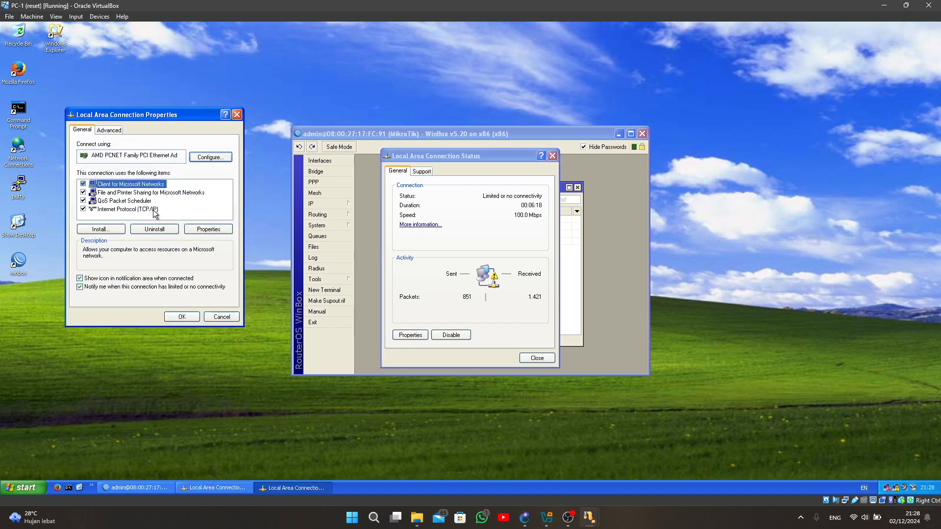
{"action": "left_click", "coordinate": [119, 210]}
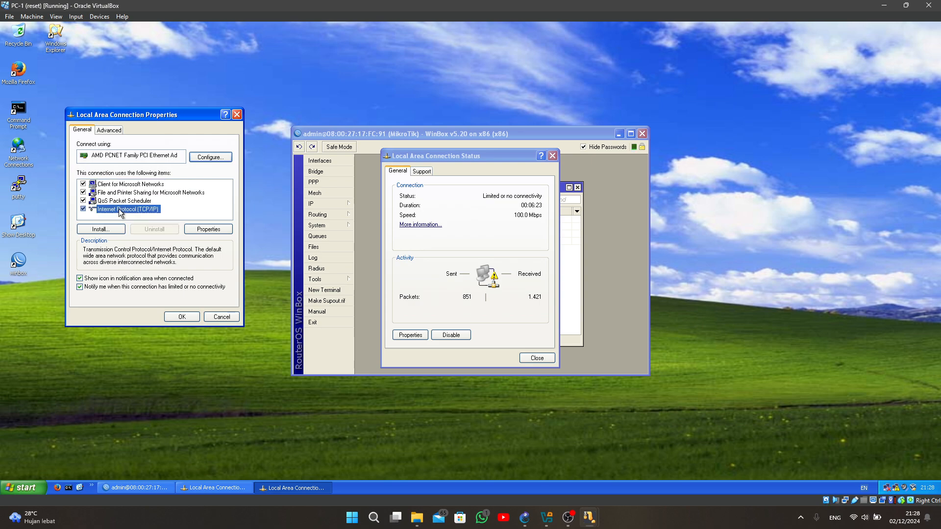
{"action": "left_click", "coordinate": [212, 234]}
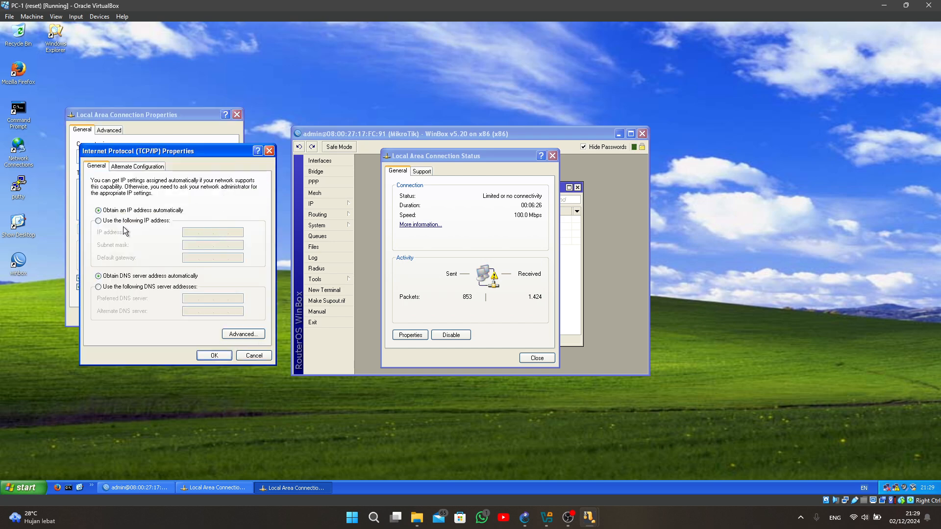
{"action": "left_click", "coordinate": [99, 221]}
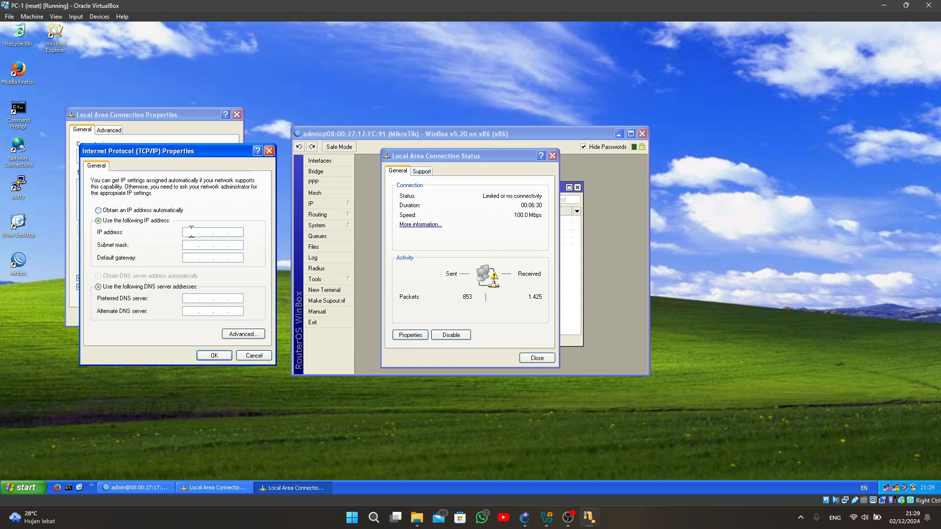
- Set PC-1's IP address to 192.168.1.1 and its subnet mask to 255.255.255.192
{"action": "left_click", "coordinate": [192, 232]}
{"action": "type", "text": "192 . 168 . 1 . 1"}
{"action": "left_click", "coordinate": [191, 245]}
{"action": "key", "text": "BackSpace"}
{"action": "type", "text": "192"}
{"action": "key", "text": "Tab"}
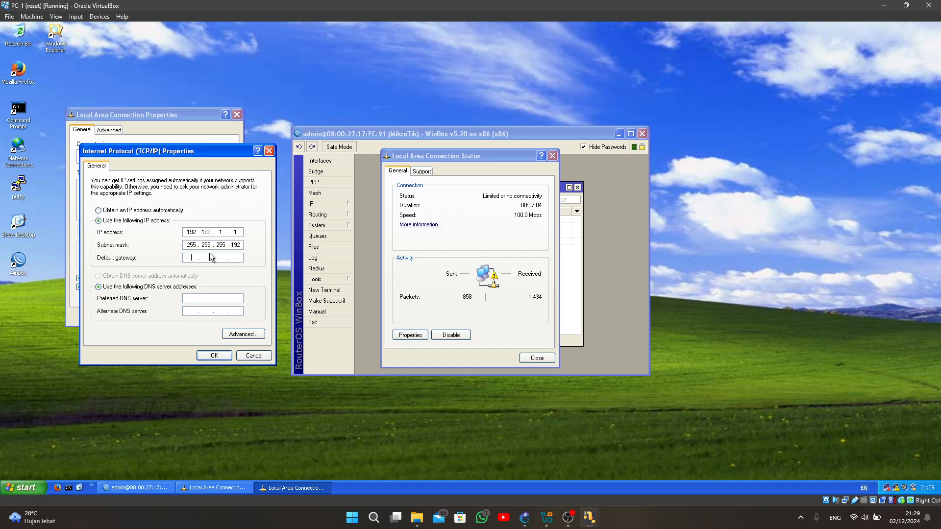
- Set PC-1's default gateway to 192.168.1.62 and accept the TCP/IP settings
{"action": "type", "text": "192 . 168 . 1"}
{"action": "type", "text": ".62"}
{"action": "left_click", "coordinate": [218, 354]}
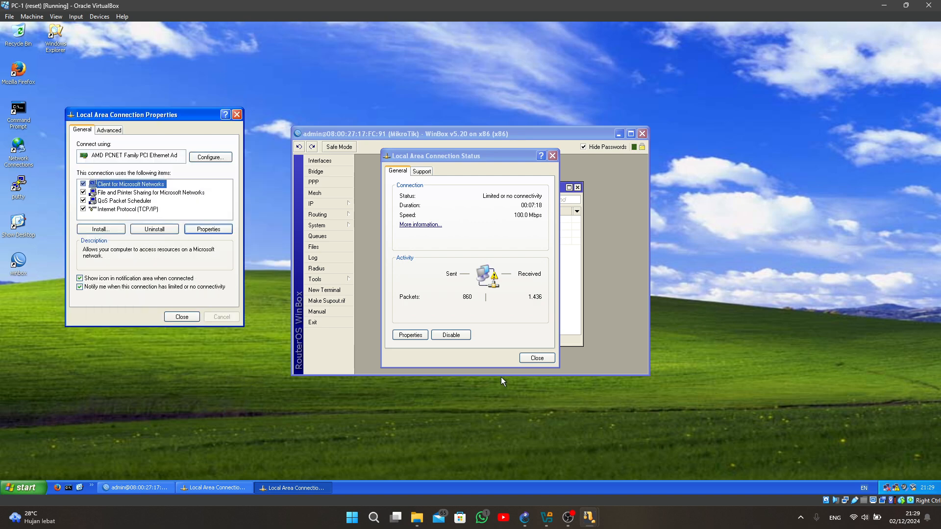
- Switch to the PC-2 virtual machine, maximize it, and choose a manually specified IP address in its Local Area Connection's TCP/IP properties
{"action": "left_click", "coordinate": [667, 461]}
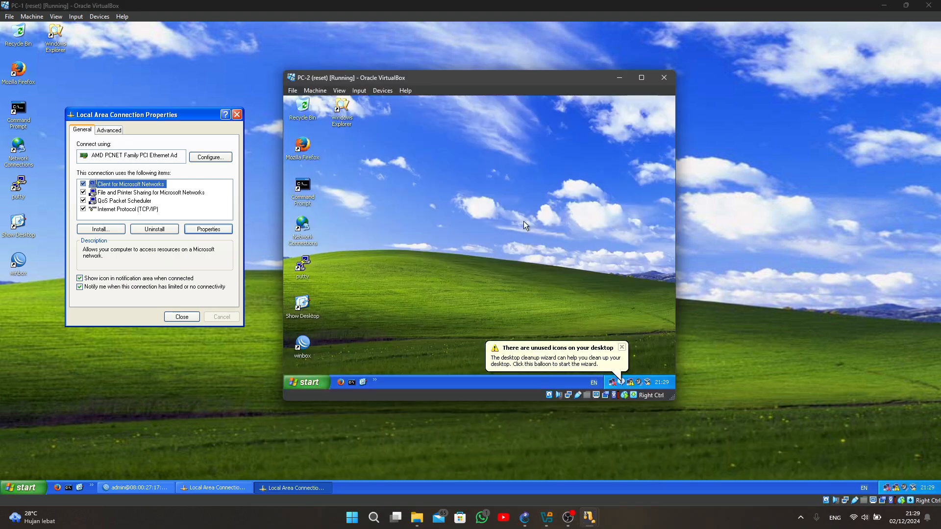
{"action": "left_click", "coordinate": [641, 78]}
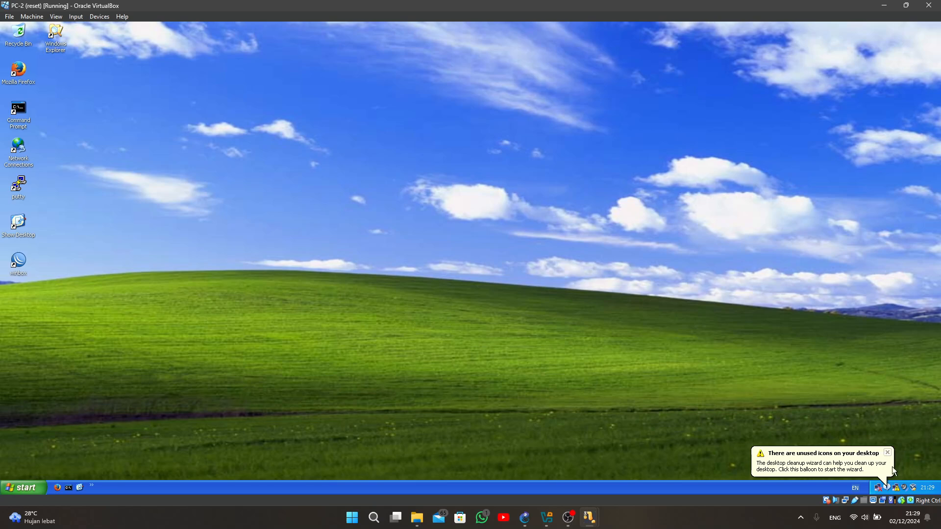
{"action": "double_click", "coordinate": [896, 487]}
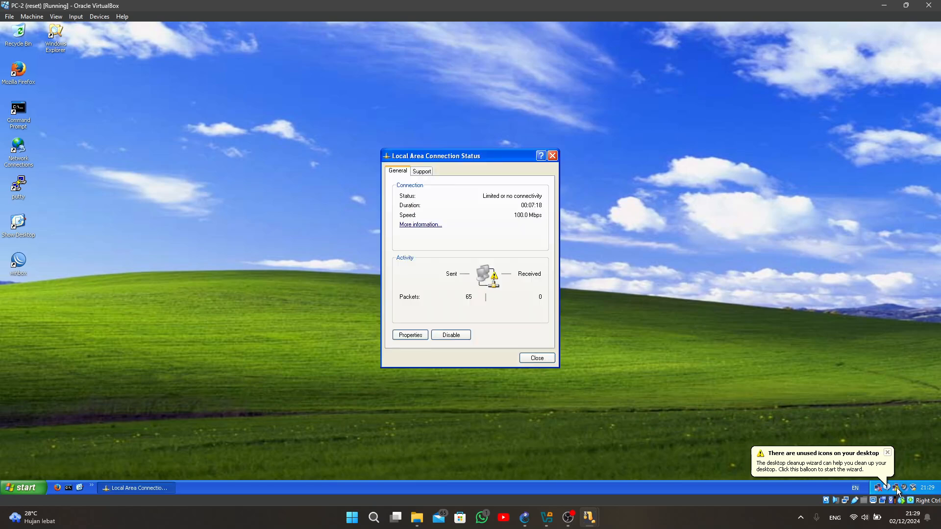
{"action": "left_click", "coordinate": [409, 335]}
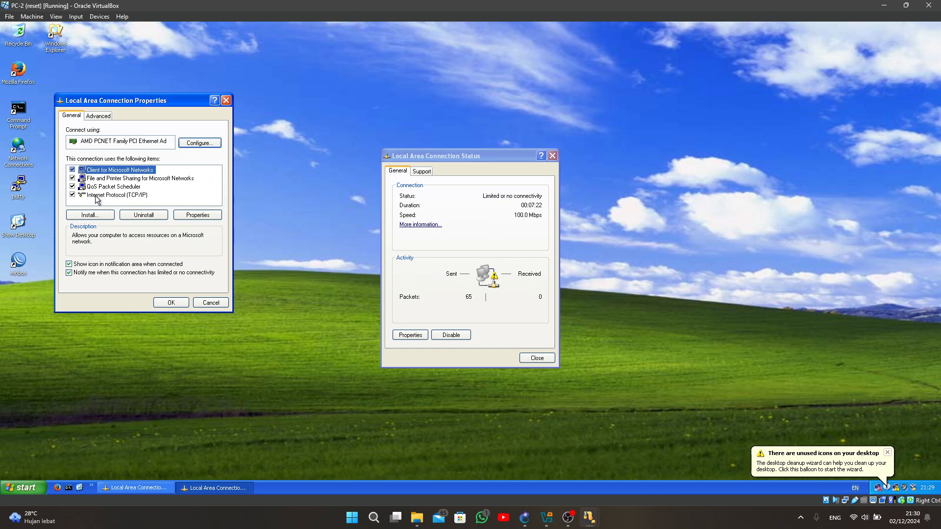
{"action": "left_click", "coordinate": [108, 196]}
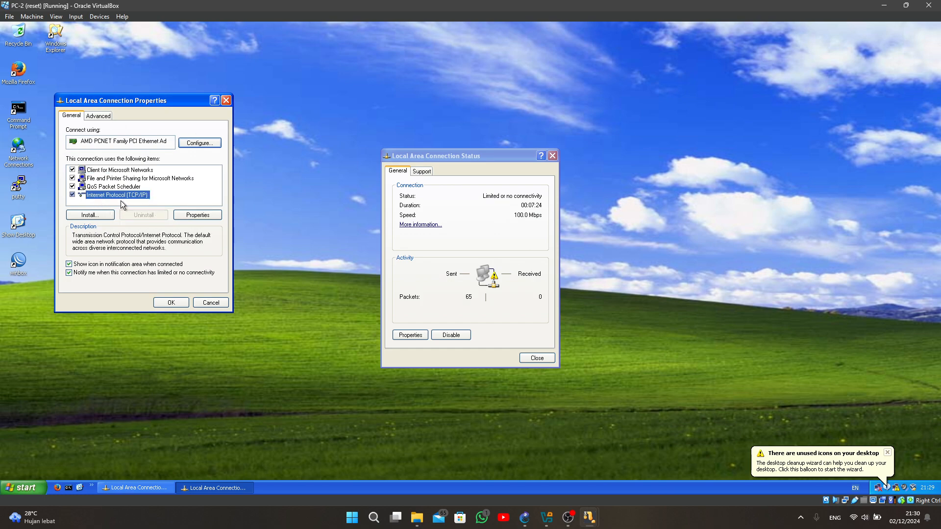
{"action": "left_click", "coordinate": [185, 215]}
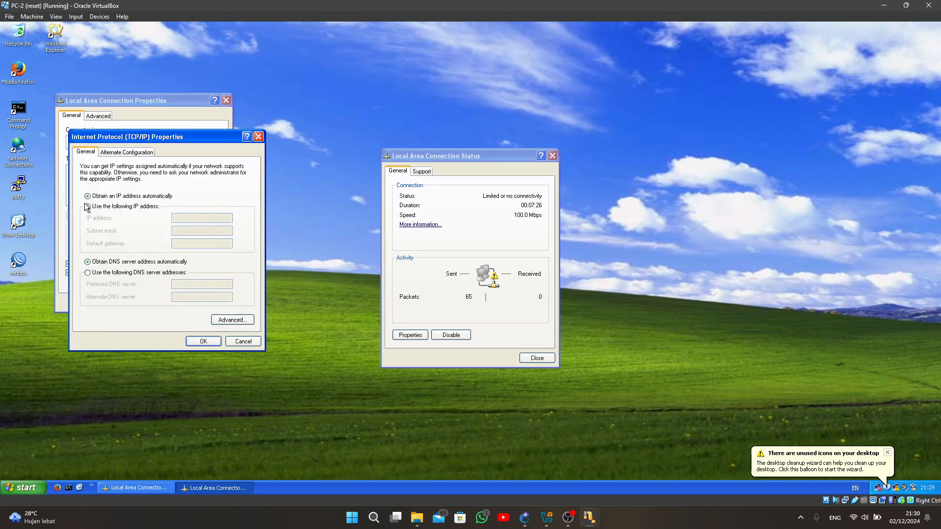
{"action": "left_click", "coordinate": [88, 207]}
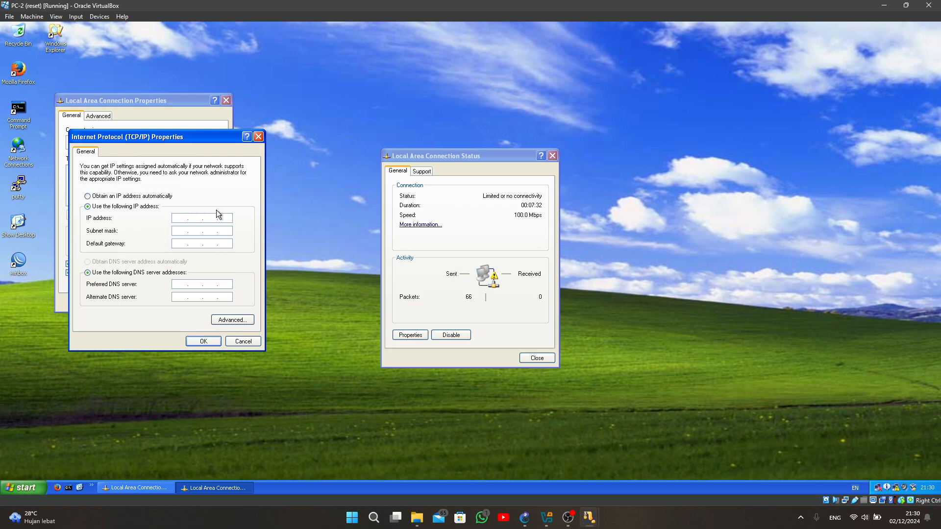
- Set PC-2's IP address to 192.168.1.65 and its subnet mask to 255.255.255.192
{"action": "type", "text": "192 . 168 . 1 ."}
{"action": "left_click", "coordinate": [229, 218]}
{"action": "type", "text": "65"}
{"action": "left_click", "coordinate": [183, 231]}
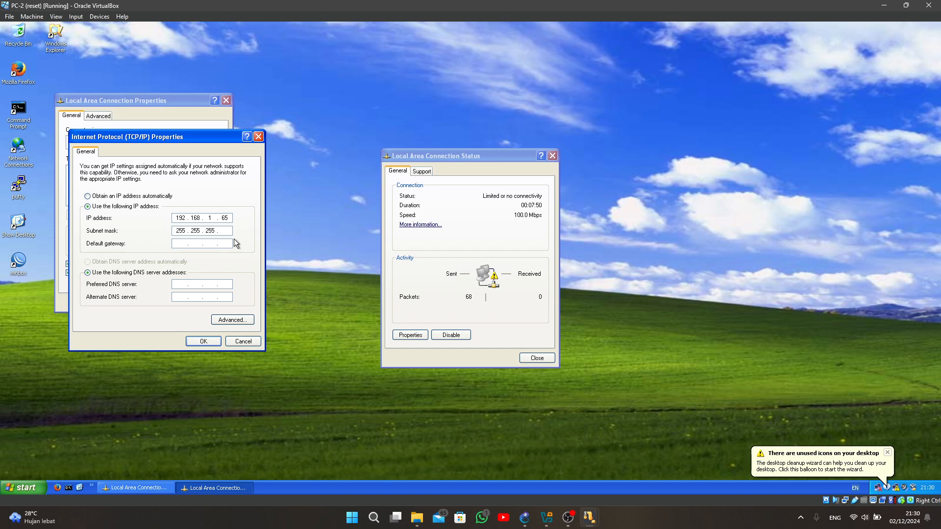
{"action": "type", "text": "192"}
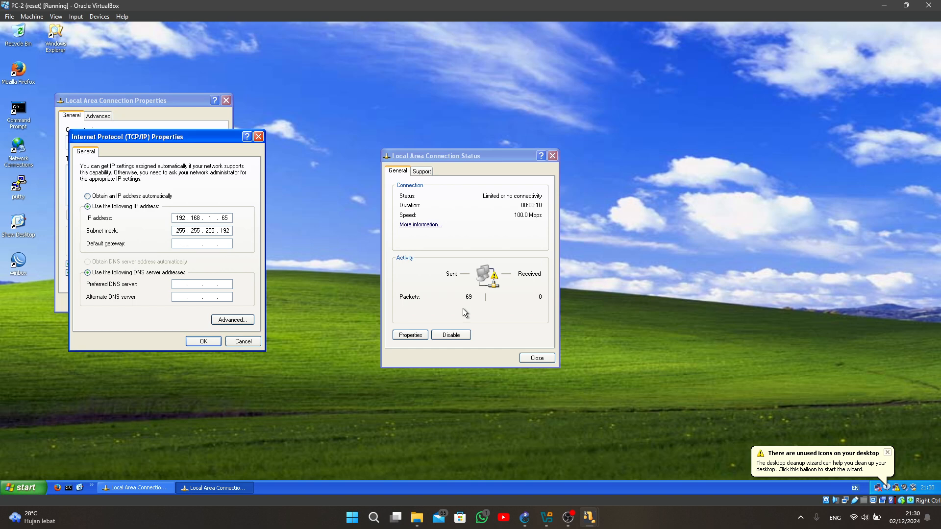
- Set PC-2's default gateway to 192.168.1.126 and accept the TCP/IP settings
{"action": "type", "text": "92 . 168 . 1 ."}
{"action": "left_click", "coordinate": [231, 244]}
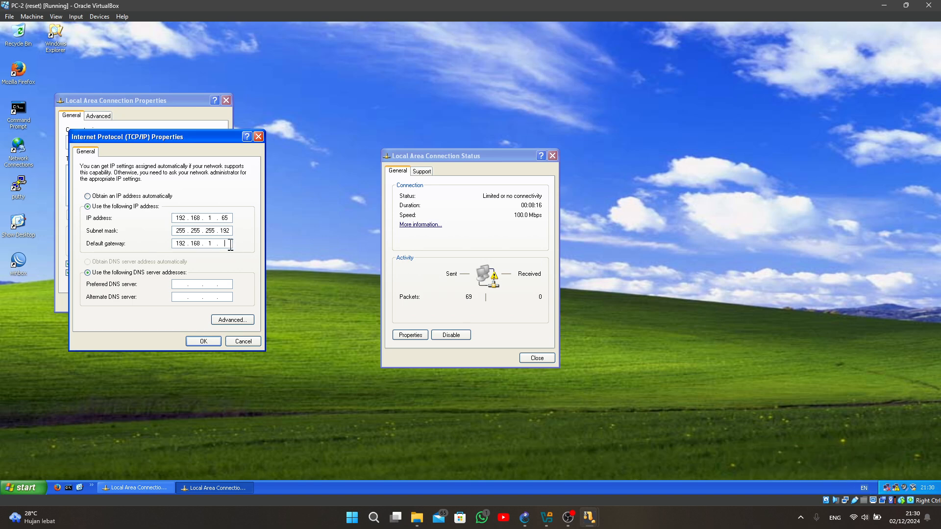
{"action": "type", "text": "126"}
{"action": "left_click", "coordinate": [203, 341]}
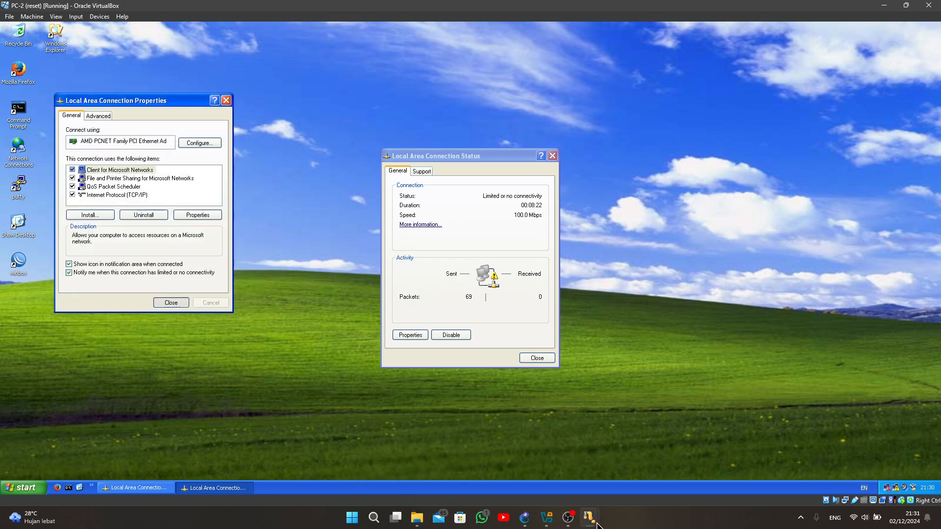
- Switch to the PC-3 virtual machine and choose a manually specified IP address in its Local Area Connection's TCP/IP properties
{"action": "mouse_move", "coordinate": [588, 517]}
{"action": "left_click", "coordinate": [570, 453]}
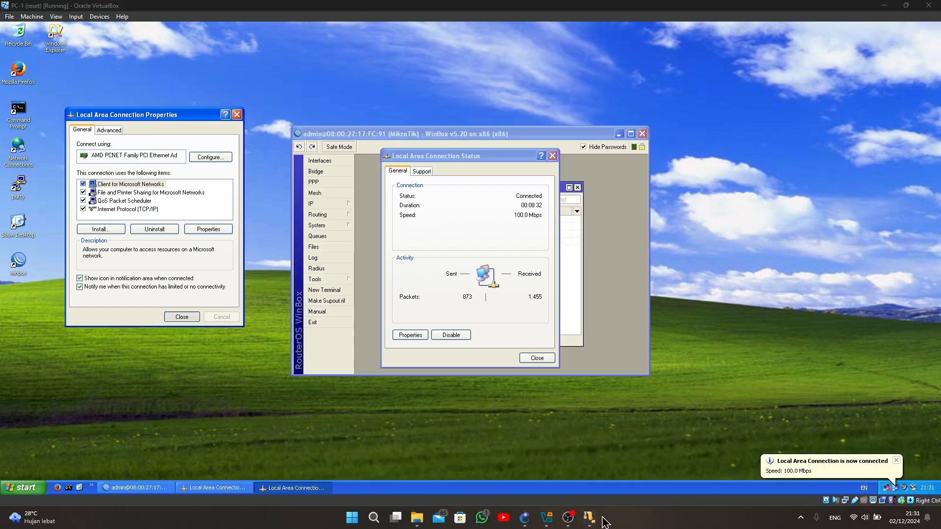
{"action": "mouse_move", "coordinate": [590, 518]}
{"action": "left_click", "coordinate": [633, 478]}
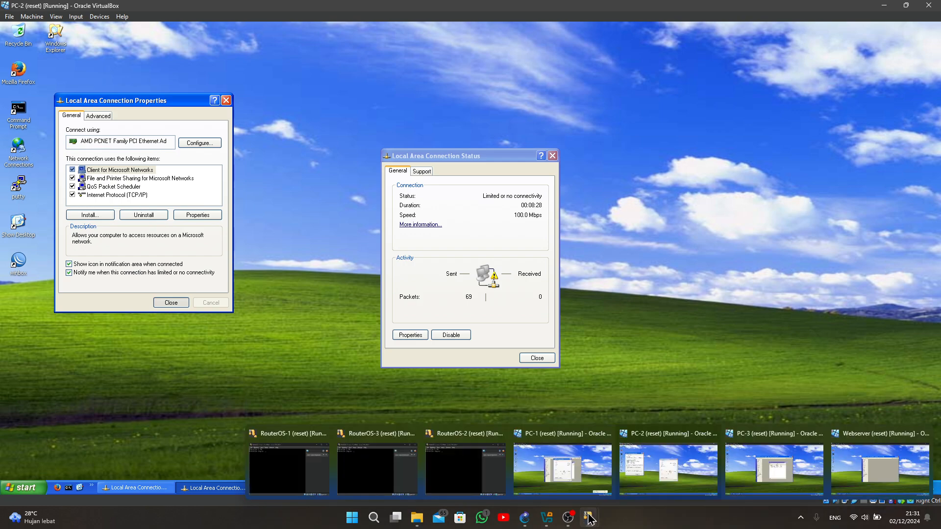
{"action": "left_click", "coordinate": [775, 466]}
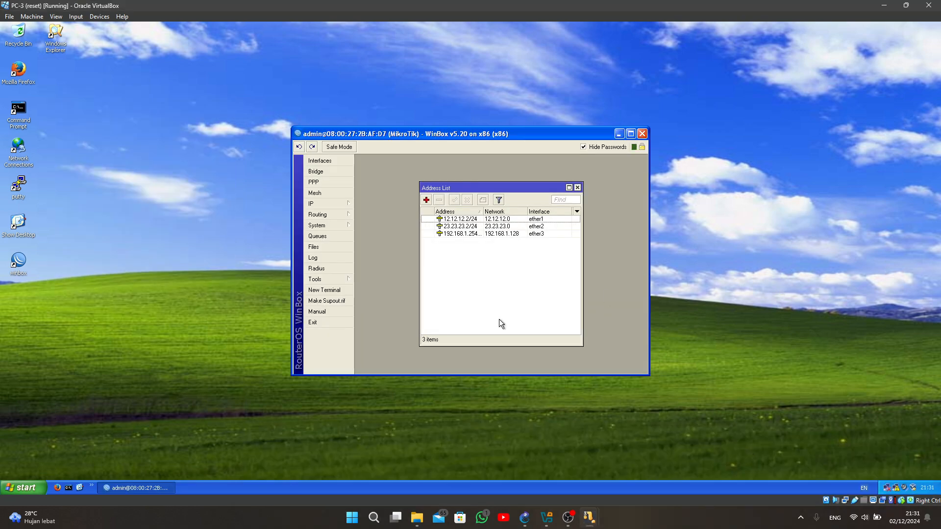
{"action": "left_click", "coordinate": [896, 488]}
{"action": "left_click", "coordinate": [400, 339]}
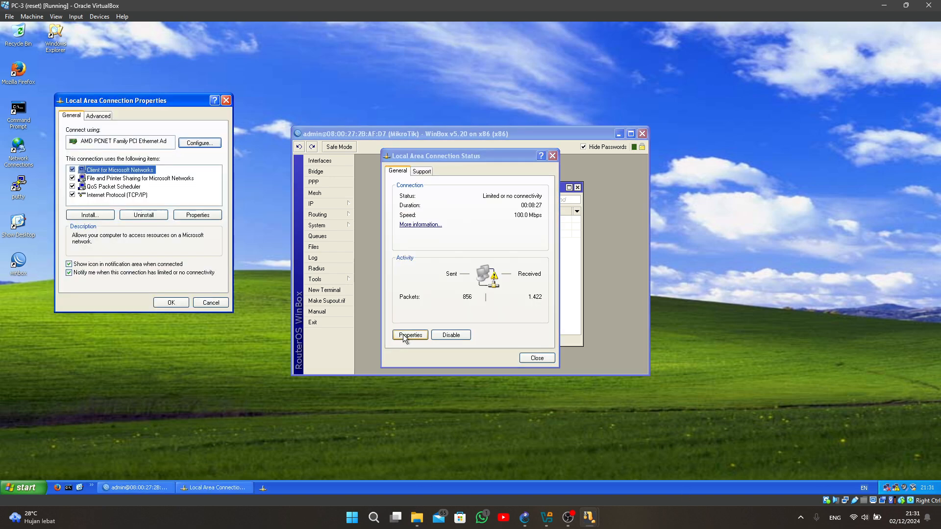
{"action": "left_click", "coordinate": [133, 195]}
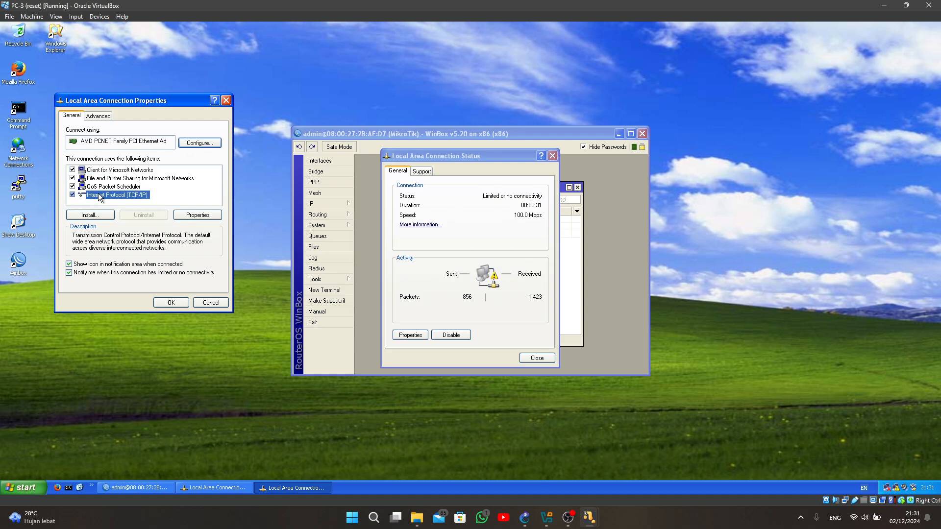
{"action": "left_click", "coordinate": [193, 214]}
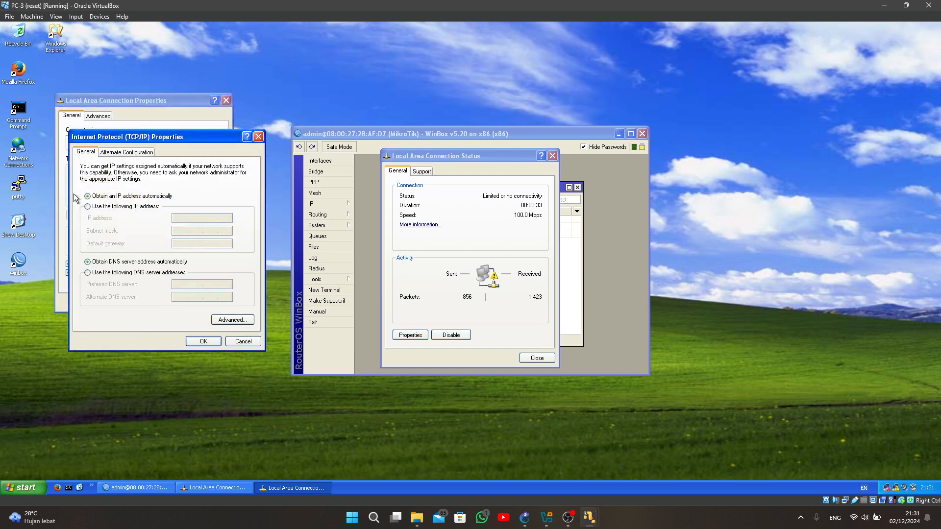
{"action": "left_click", "coordinate": [88, 207]}
- Set PC-3's IP address to 192.168.1.253 and its subnet mask to 255.255.255.128
{"action": "left_click", "coordinate": [179, 218]}
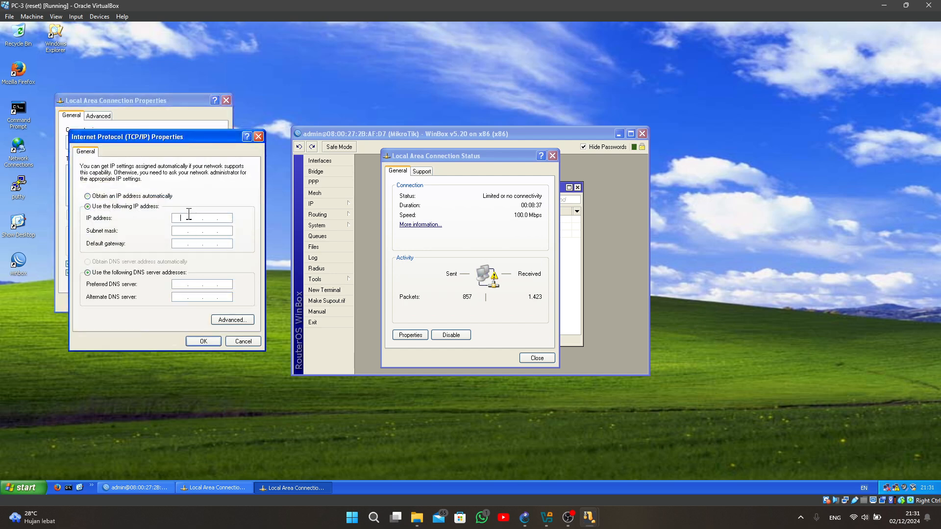
{"action": "type", "text": "192 . 168 . 1 . 253"}
{"action": "left_click", "coordinate": [183, 231]}
{"action": "type", "text": "28"}
- Set PC-3's default gateway to 192.168.1.254, accept the TCP/IP settings and close the connection properties
{"action": "type", "text": "168 . "}
{"action": "type", "text": "1 "}
{"action": "type", "text": ". "}
{"action": "type", "text": "254"}
{"action": "left_click", "coordinate": [207, 342]}
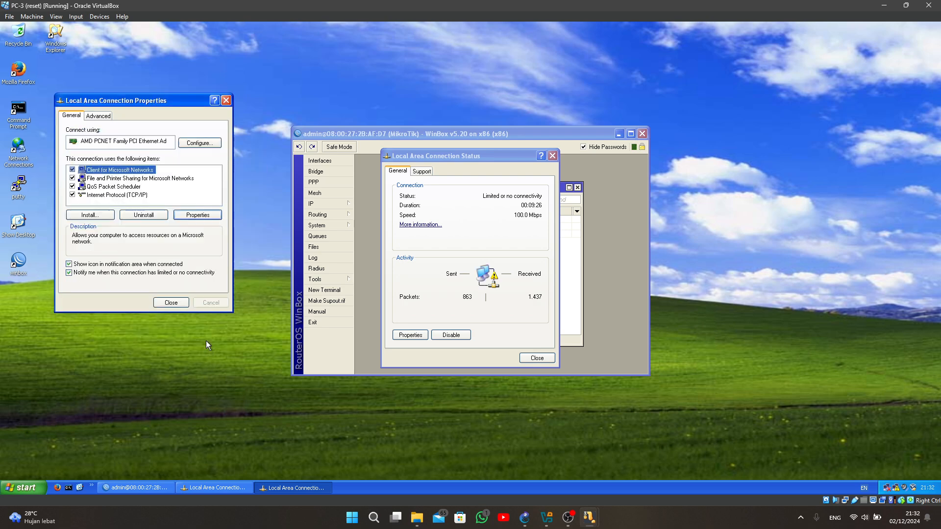
{"action": "left_click", "coordinate": [180, 303]}
- Switch to the Webserver virtual machine and choose a manually specified IP address in its Local Area Connection's TCP/IP properties
{"action": "mouse_move", "coordinate": [593, 520]}
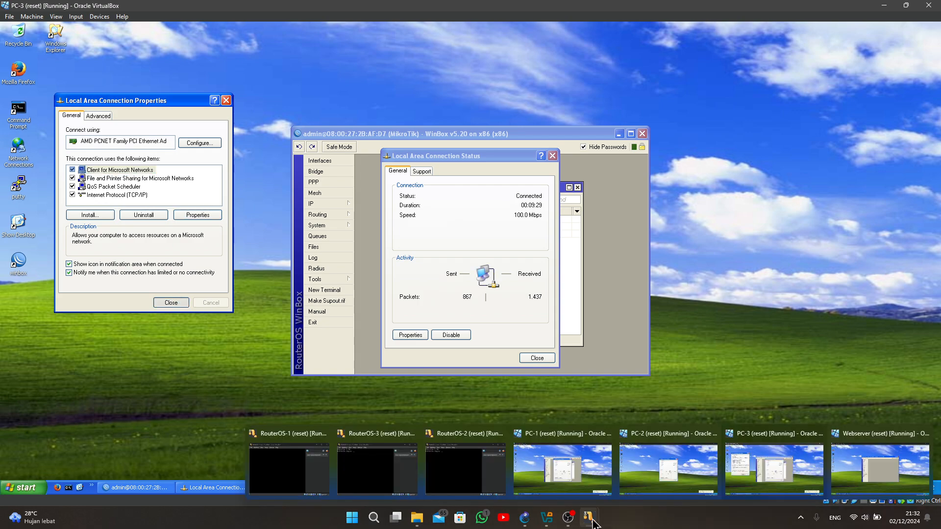
{"action": "left_click", "coordinate": [855, 468]}
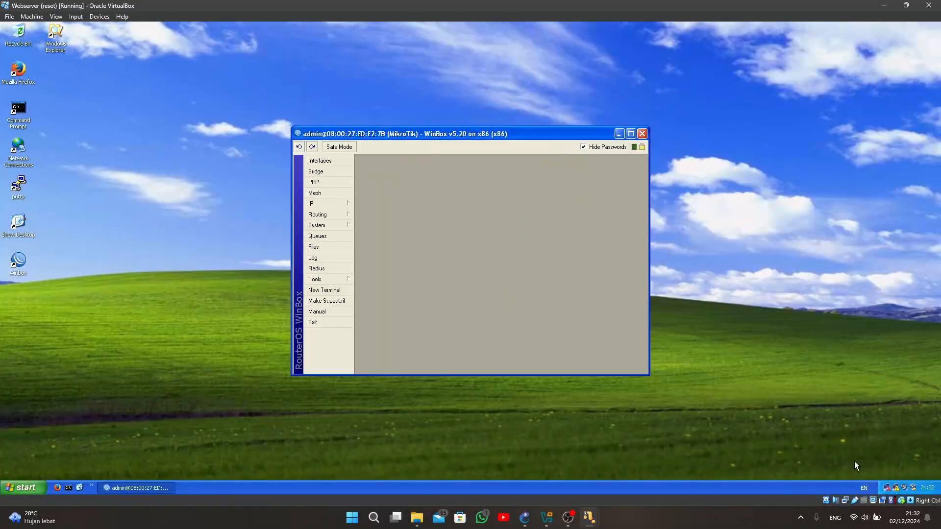
{"action": "left_click", "coordinate": [897, 489]}
{"action": "left_click", "coordinate": [411, 335]}
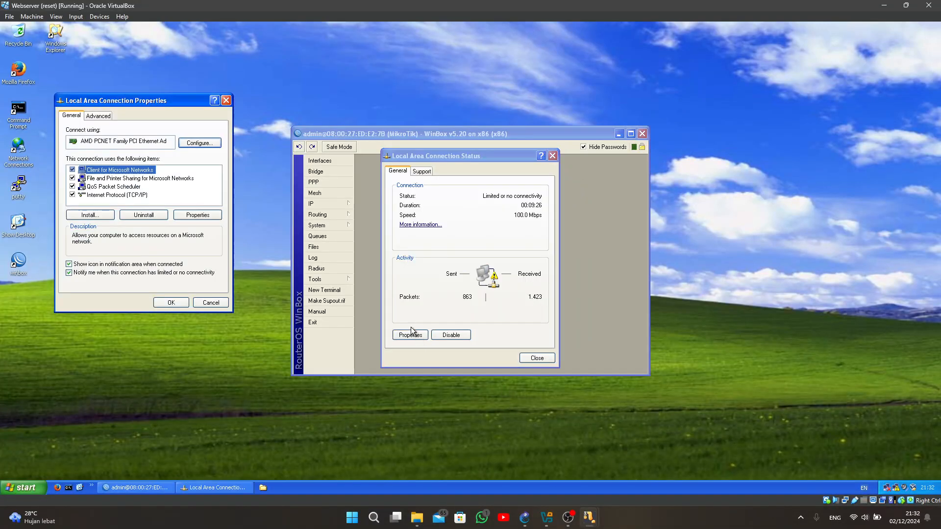
{"action": "left_click", "coordinate": [96, 196]}
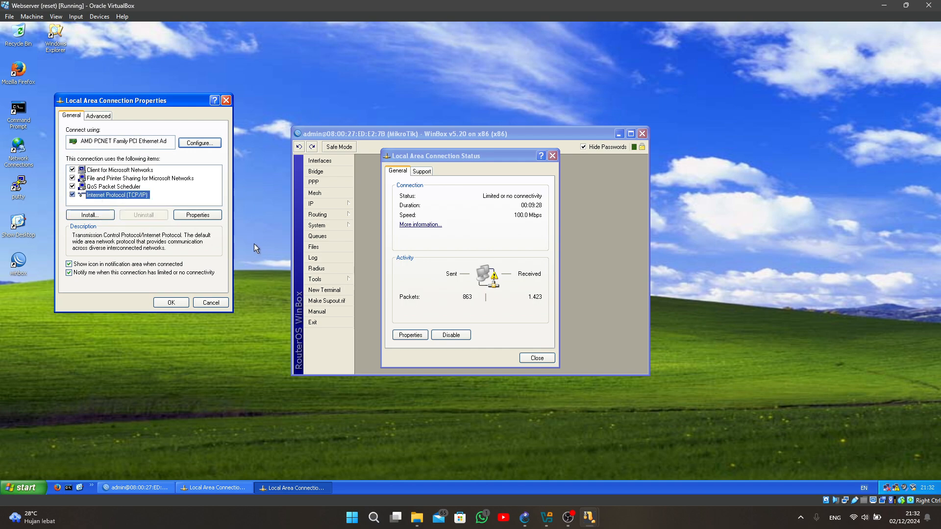
{"action": "left_click", "coordinate": [198, 214]}
{"action": "left_click", "coordinate": [113, 207]}
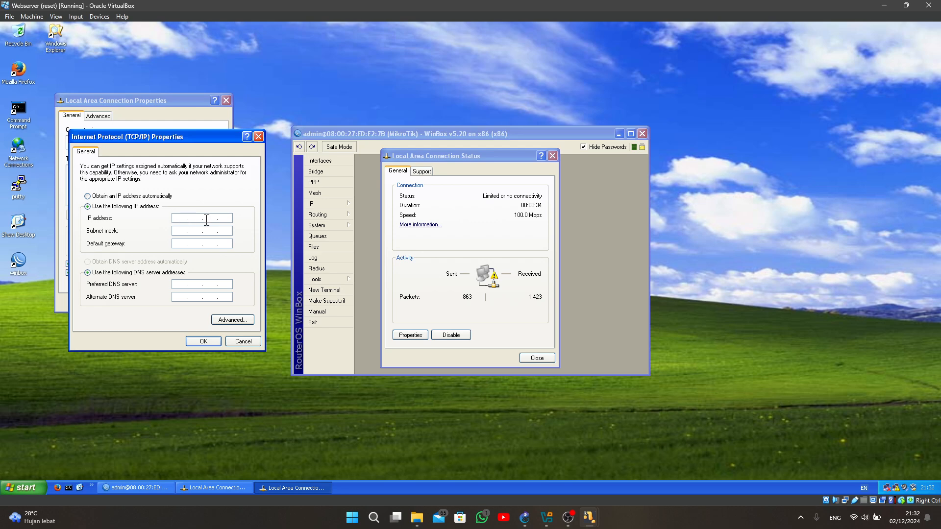
- Set the web server's IP address to 43.43.43.1 and its subnet mask to 255.255.255.0
{"action": "type", "text": "43.43.43.1"}
{"action": "left_click", "coordinate": [184, 232]}
{"action": "type", "text": "255 . 255 . 255 . 0"}
- Set the web server's default gateway to 43.43.43.3 and accept the TCP/IP settings
{"action": "left_click", "coordinate": [179, 244]}
{"action": "type", "text": "43 . 43 . 43 . 3"}
{"action": "left_click", "coordinate": [204, 341]}
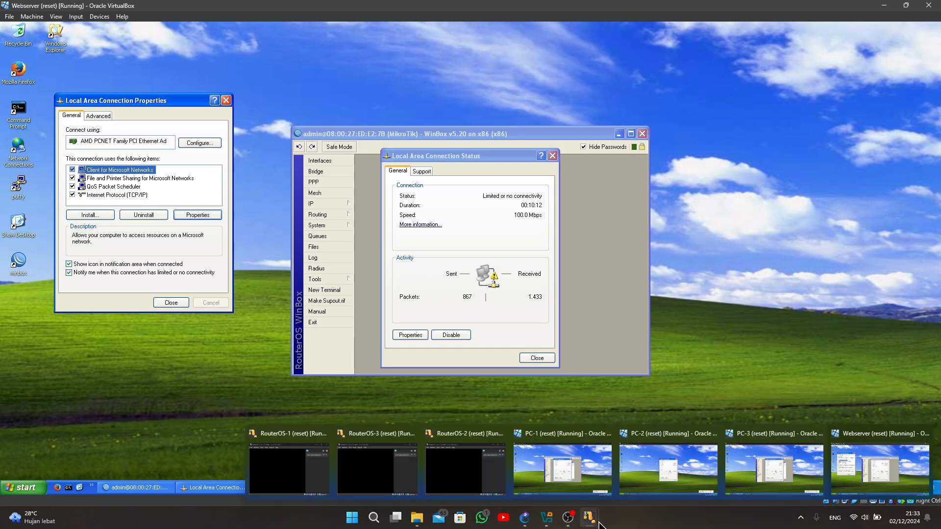
- Switch to PC-1, close its connection status window, and ping PC-2 at 192.168.1.65 from the Command Prompt
{"action": "left_click", "coordinate": [563, 470]}
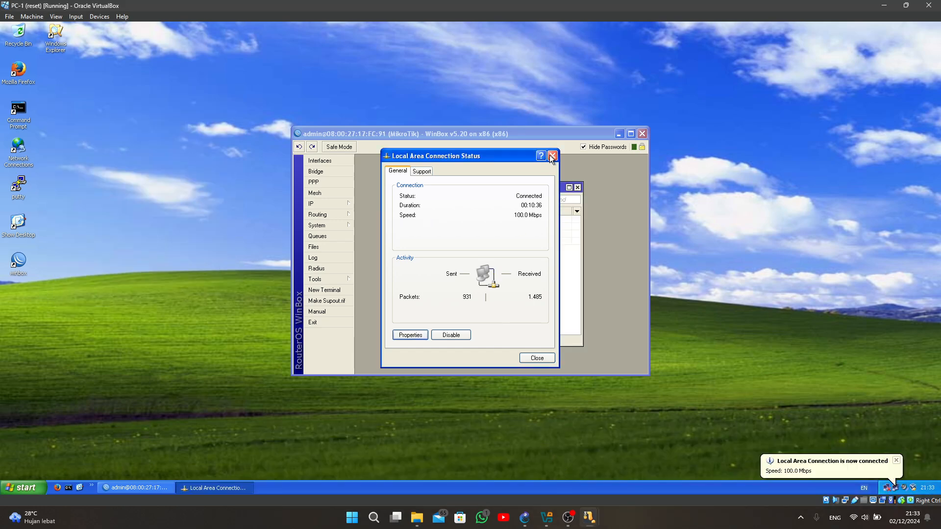
{"action": "left_click", "coordinate": [537, 358]}
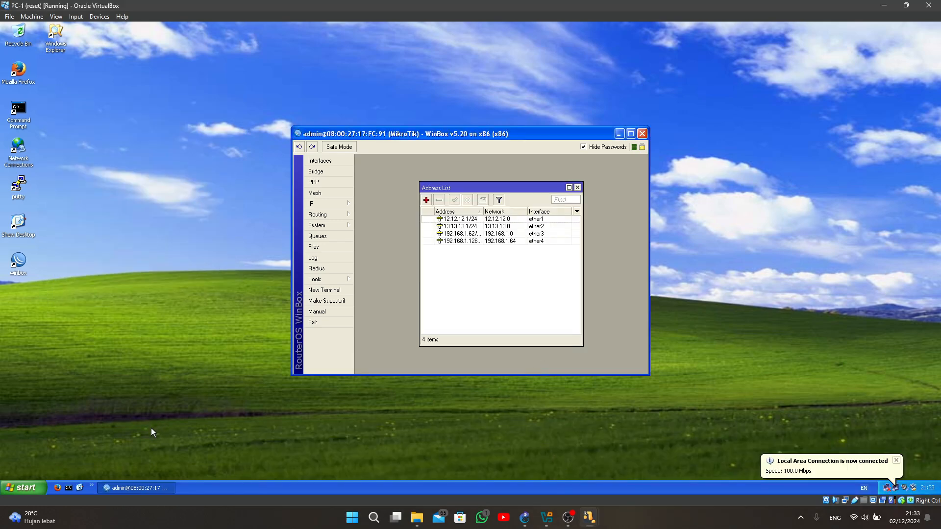
{"action": "left_click", "coordinate": [68, 488]}
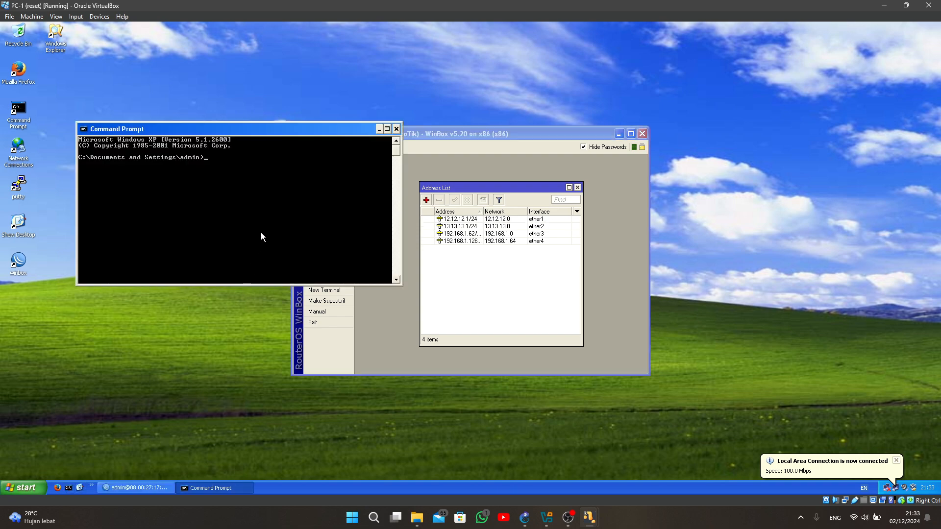
{"action": "type", "text": "ping"}
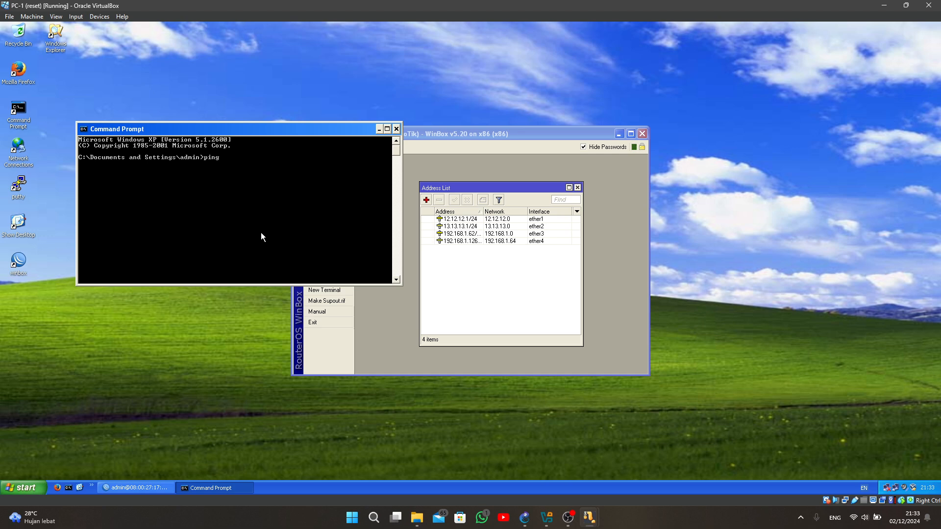
{"action": "type", "text": " 192.168.1.65"}
{"action": "key", "text": "Return"}
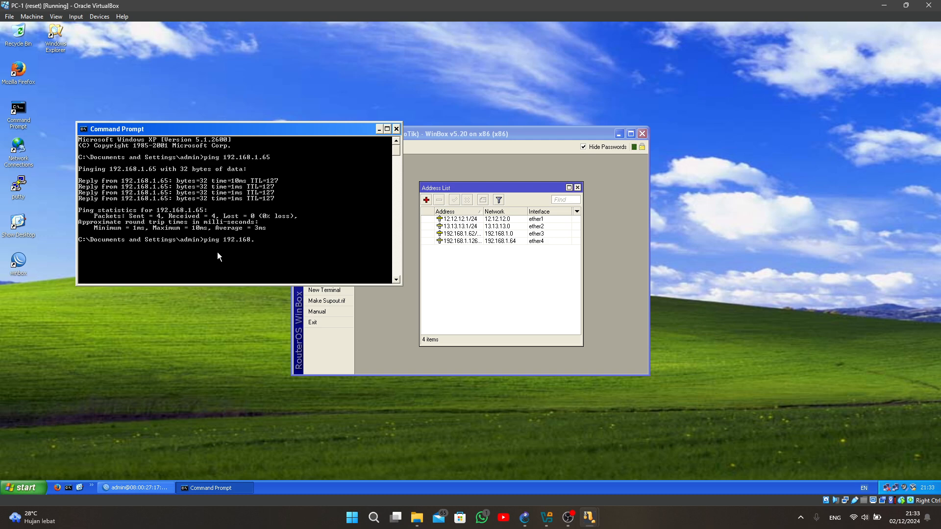
- Ping PC-3 at 192.168.1.253 from PC-1 and close the Command Prompt
{"action": "type", "text": ".253"}
{"action": "key", "text": "Return"}
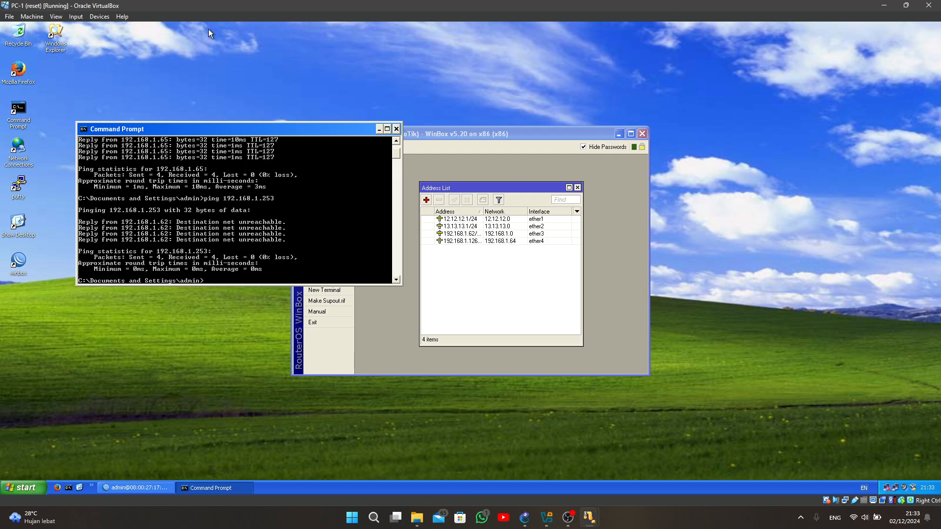
{"action": "left_click", "coordinate": [396, 130]}
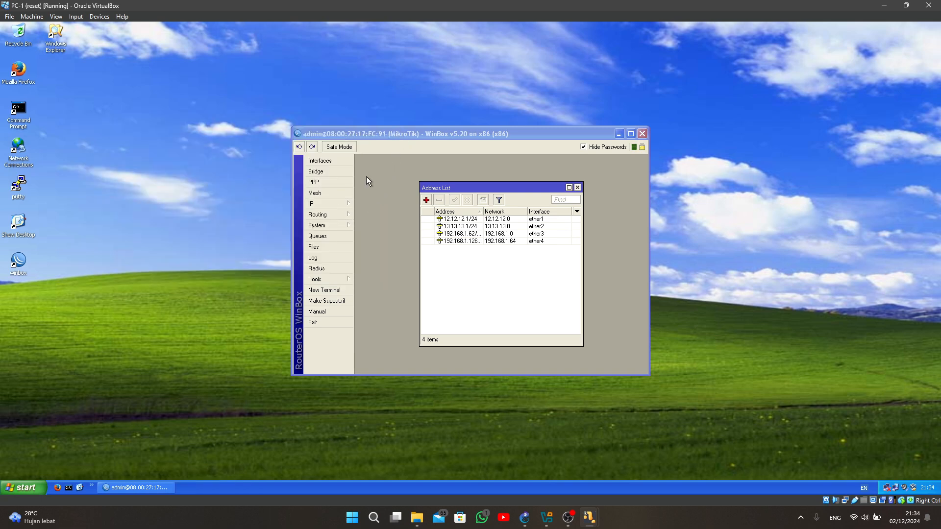
- Start a new static route in PC-1's WinBox IP route list with destination address 192.168.1.128
{"action": "left_click", "coordinate": [408, 139]}
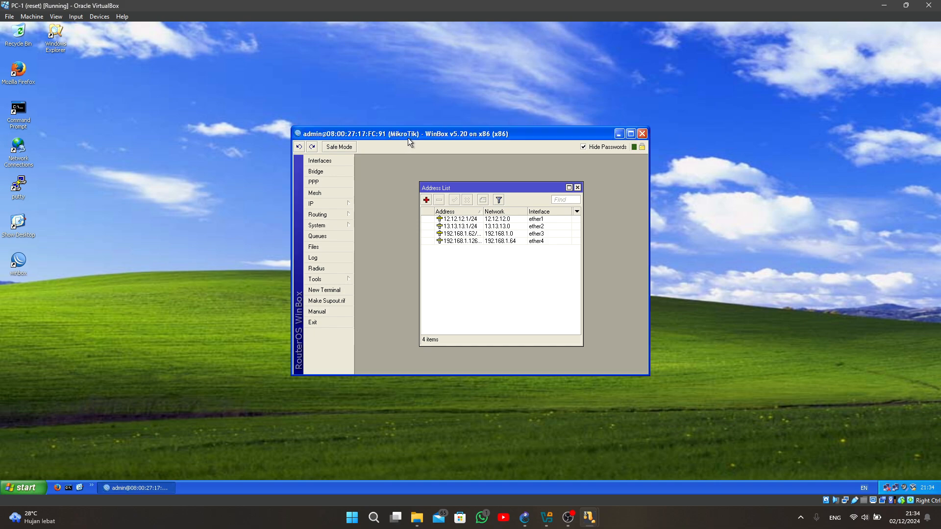
{"action": "left_click", "coordinate": [336, 205]}
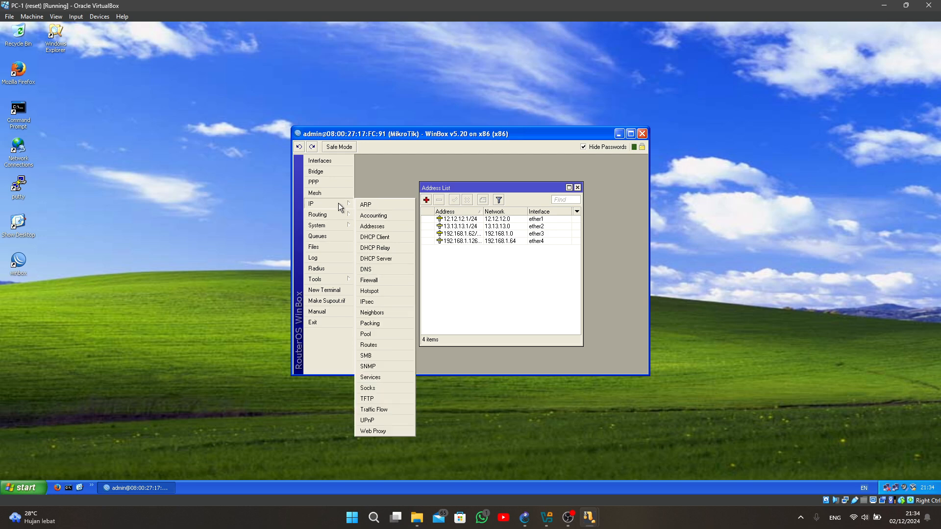
{"action": "left_click", "coordinate": [376, 345]}
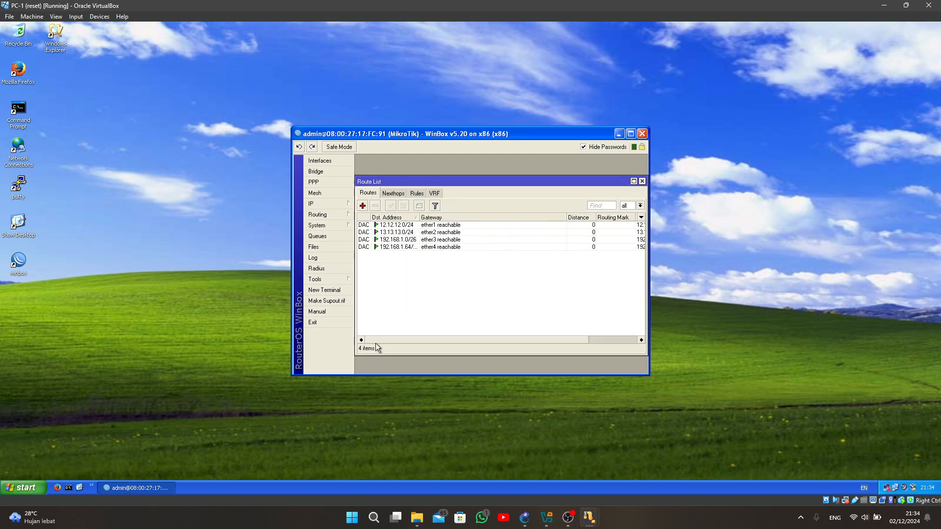
{"action": "left_click", "coordinate": [363, 206]}
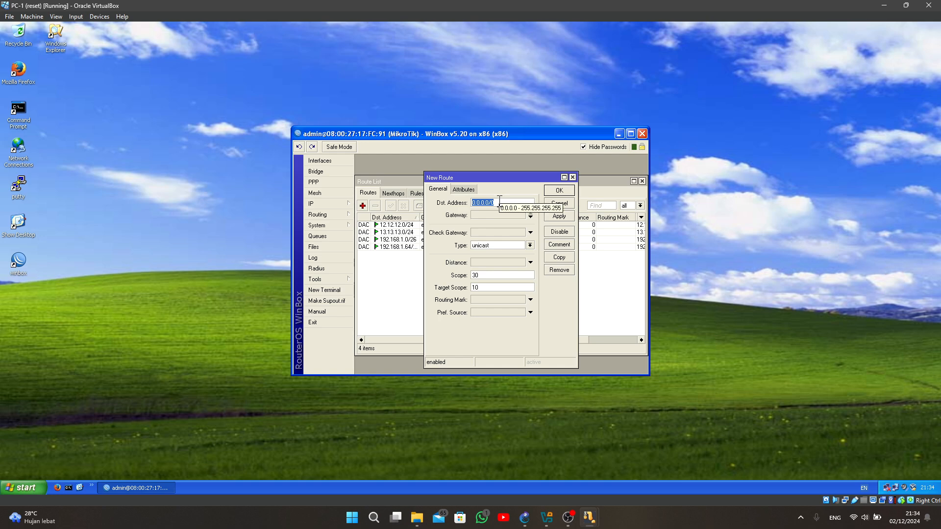
{"action": "type", "text": "192"}
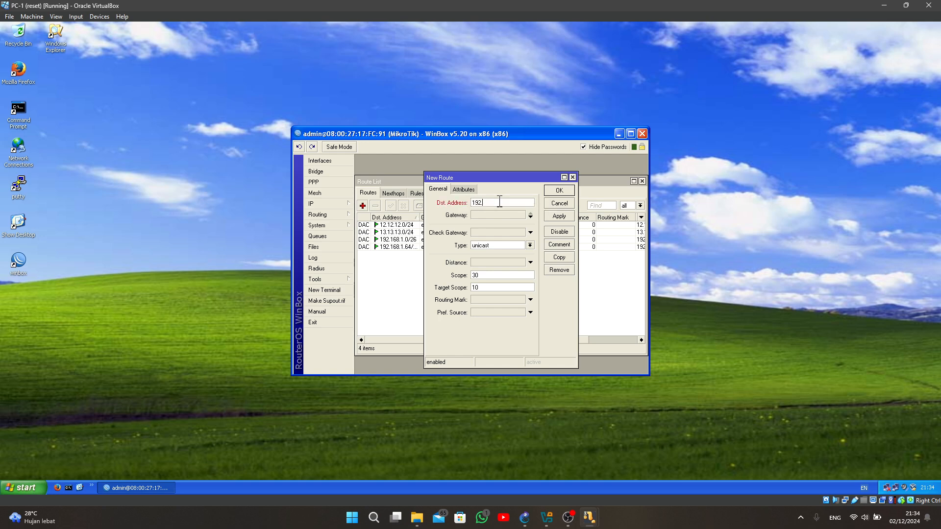
{"action": "type", "text": ".168"}
{"action": "type", "text": ".1.128"}
- Set the gateway of the route to 192.168.1.128 to 12.12.12.2 and save the route
{"action": "left_click", "coordinate": [504, 216]}
{"action": "type", "text": "12"}
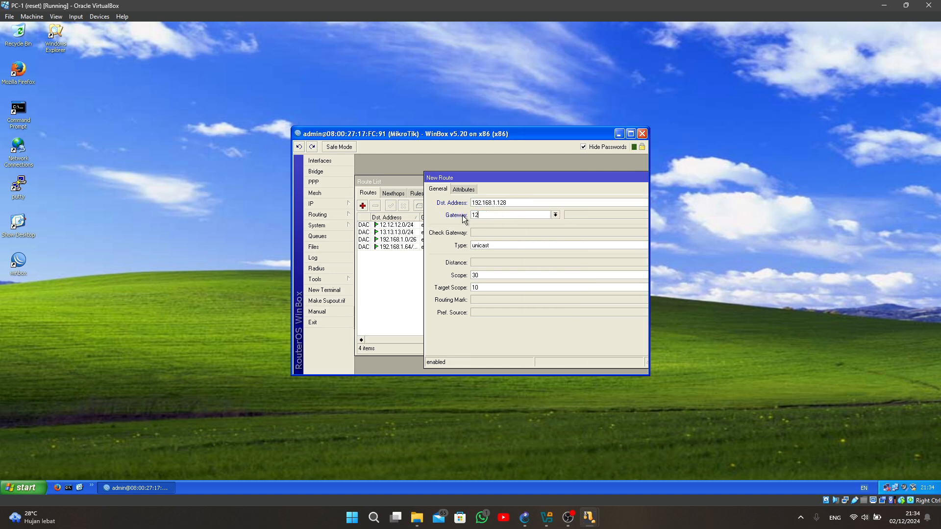
{"action": "type", "text": ".12.12.2"}
{"action": "left_click_drag", "start_coordinate": [562, 182], "coordinate": [444, 180]}
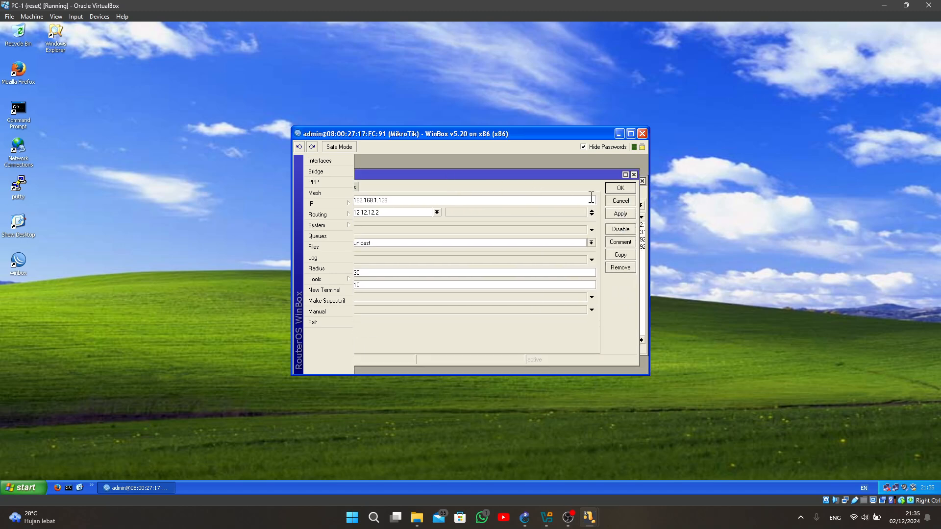
{"action": "left_click", "coordinate": [621, 189]}
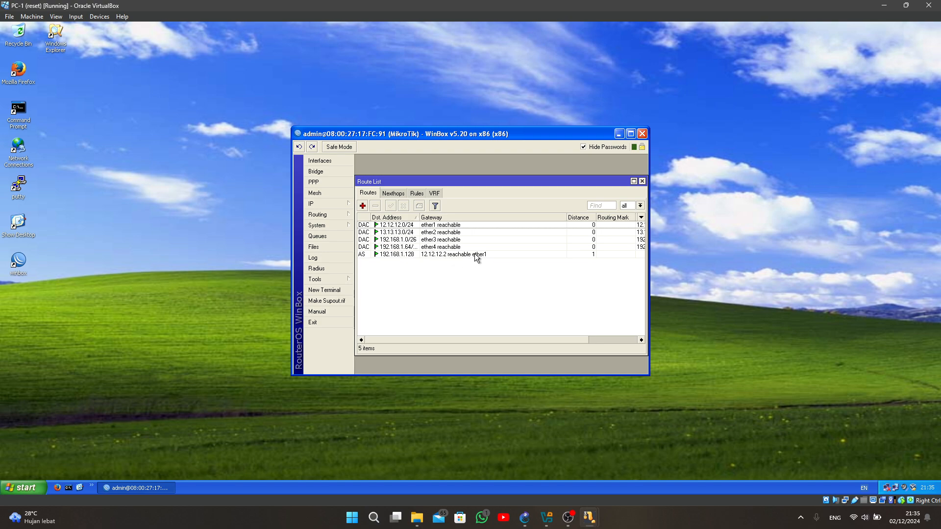
- Start another static route in the route list with destination address 43.43.43.0/24
{"action": "left_click", "coordinate": [363, 207]}
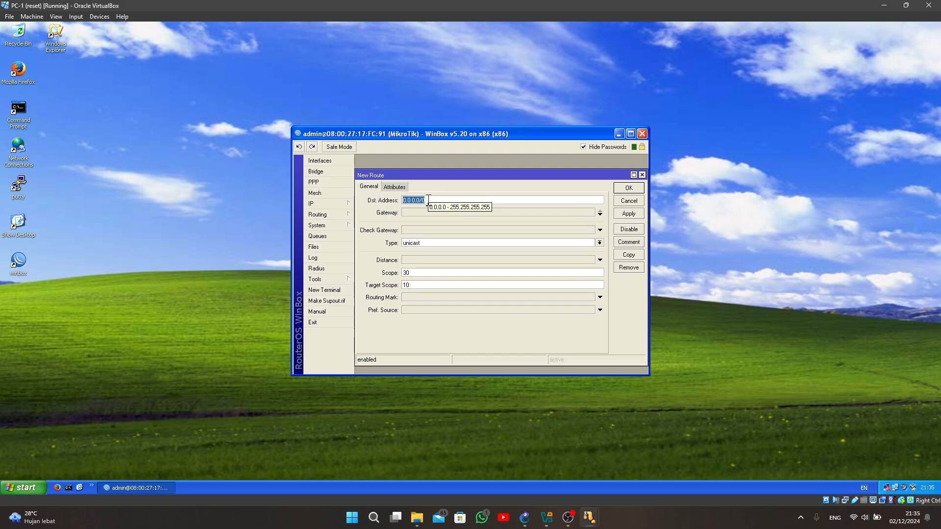
{"action": "type", "text": "43.43"}
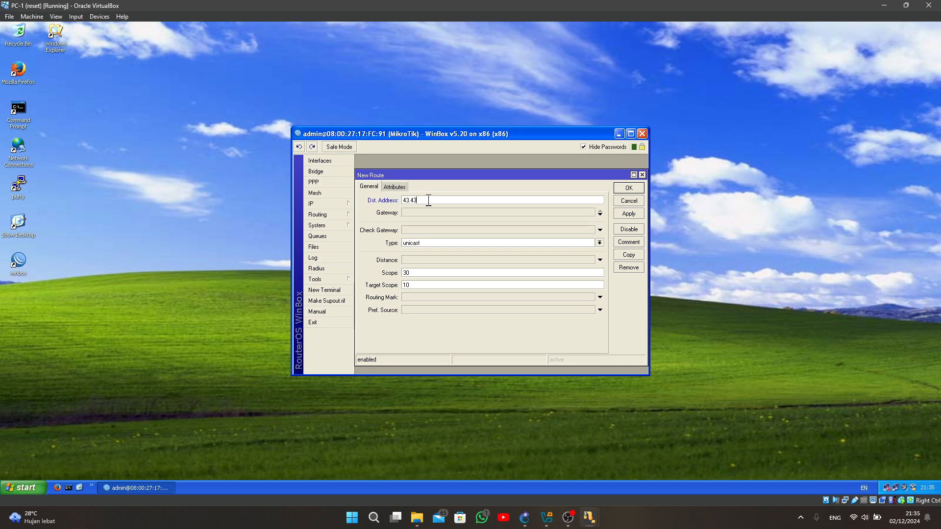
{"action": "type", "text": ".43.0/24"}
- Set the gateway of the 43.43.43.0/24 route to 13.13.13.3 and save the route
{"action": "left_click", "coordinate": [451, 211]}
{"action": "left_click_drag", "start_coordinate": [427, 212], "coordinate": [401, 213]}
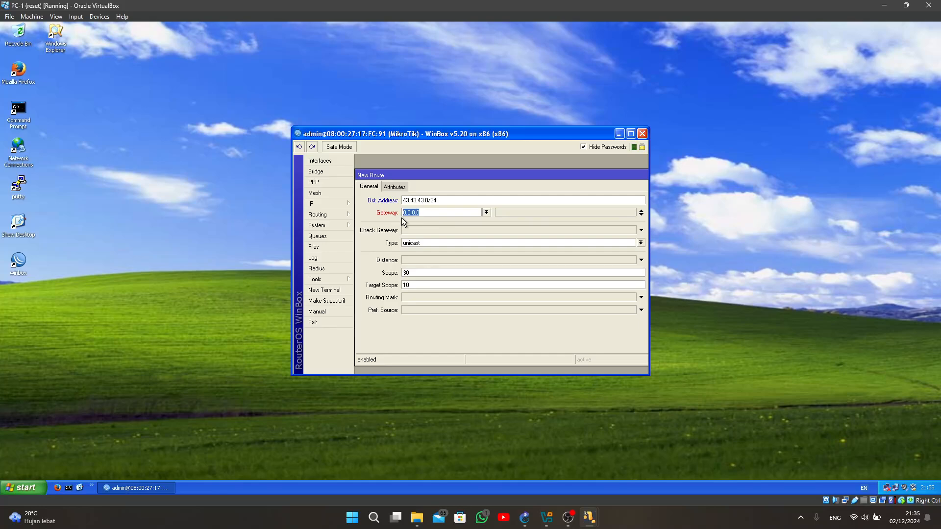
{"action": "type", "text": "13.13.13.3"}
{"action": "left_click_drag", "start_coordinate": [557, 174], "coordinate": [493, 172]}
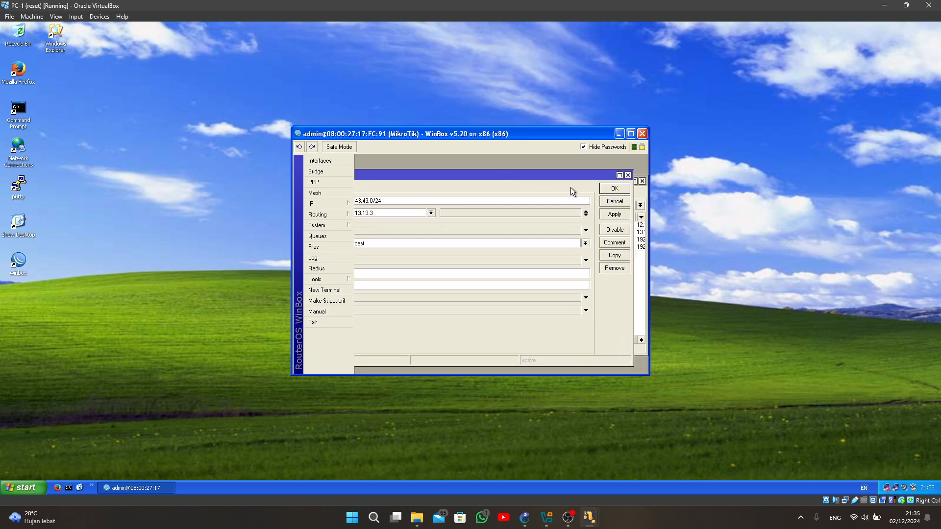
{"action": "left_click", "coordinate": [615, 189]}
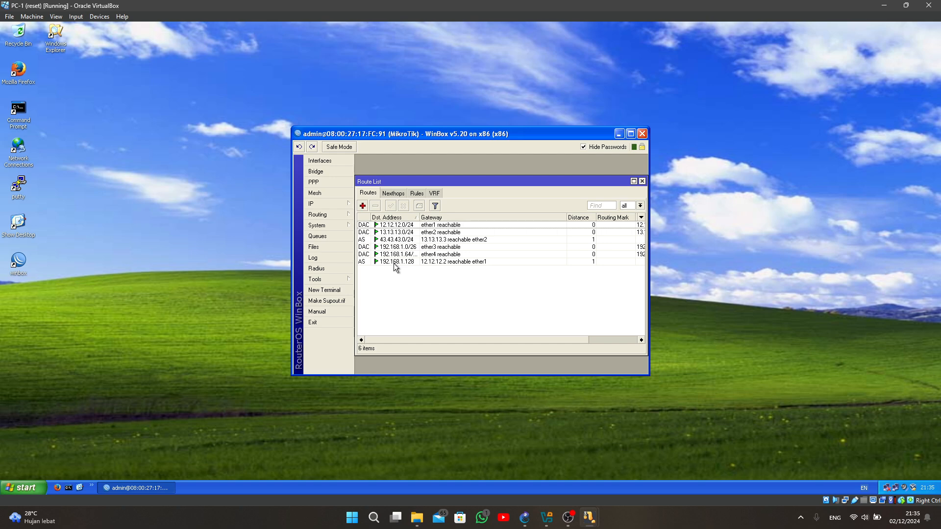
- Remove the static route to 192.168.1.128 and start a replacement route with destination address 192.168.1.128/25
{"action": "left_click", "coordinate": [394, 264]}
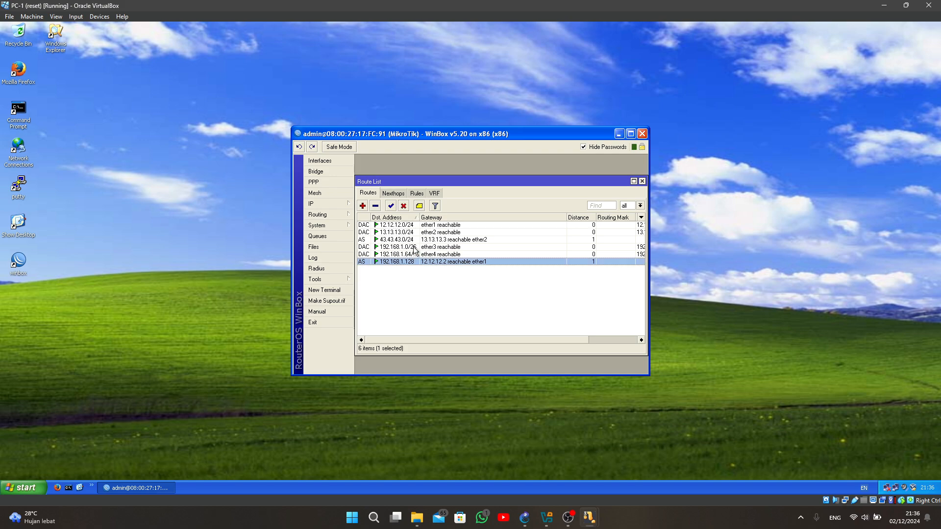
{"action": "left_click", "coordinate": [375, 206]}
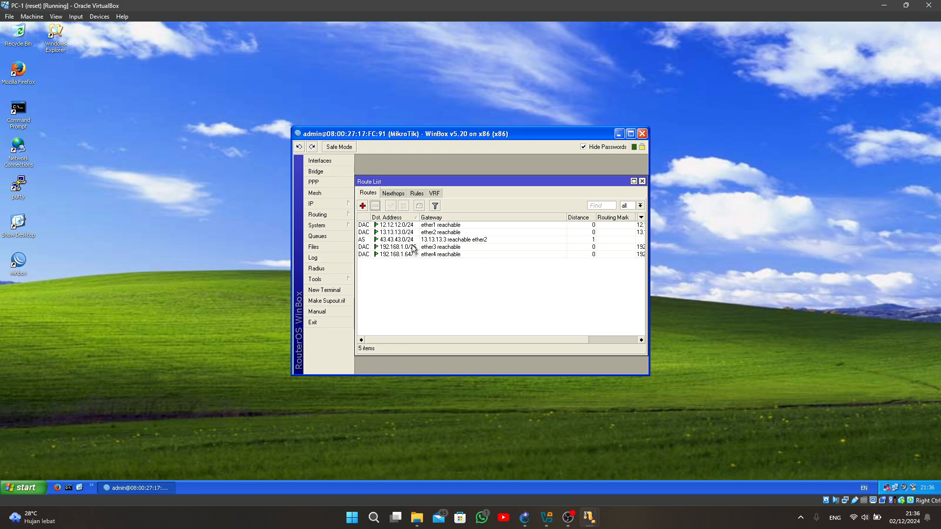
{"action": "left_click", "coordinate": [363, 206]}
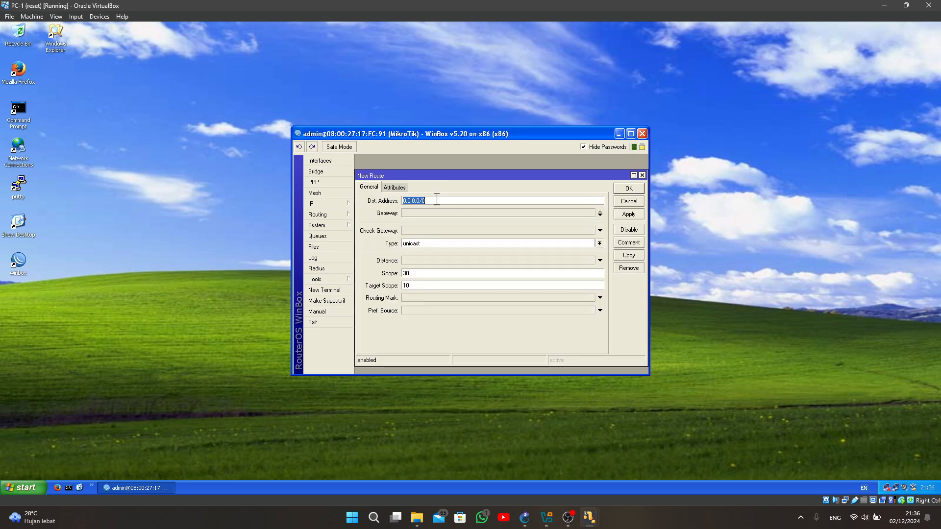
{"action": "type", "text": "192.168."}
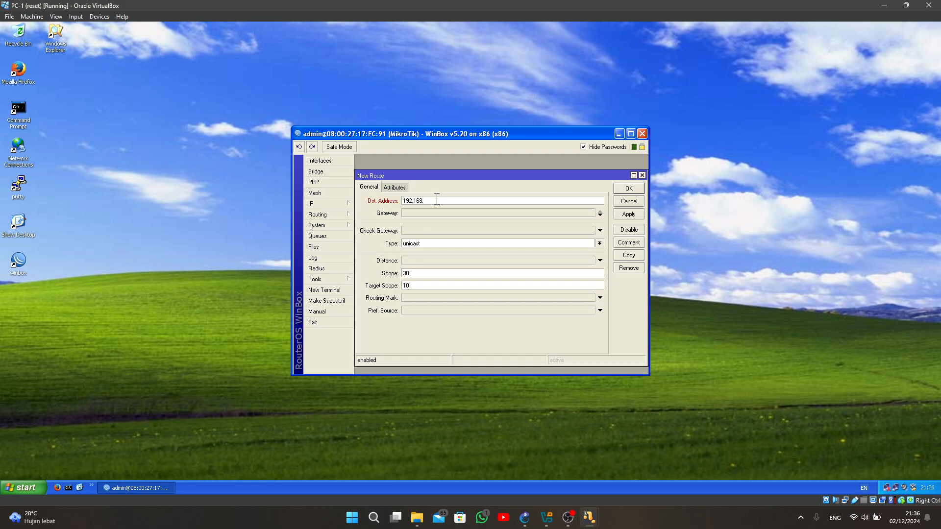
{"action": "type", "text": "1.128/25"}
- Set the gateway of the 192.168.1.128/25 route to 12.12.12.2 and save the route
{"action": "left_click", "coordinate": [504, 213]}
{"action": "left_click_drag", "start_coordinate": [447, 213], "coordinate": [392, 218]}
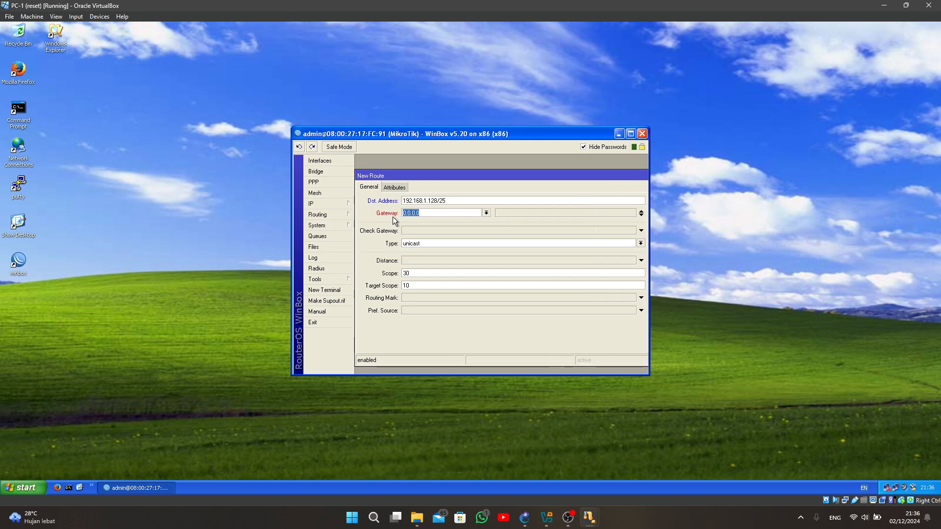
{"action": "type", "text": "12.12.12.2"}
{"action": "left_click_drag", "start_coordinate": [508, 175], "coordinate": [472, 183]}
{"action": "left_click", "coordinate": [633, 197]}
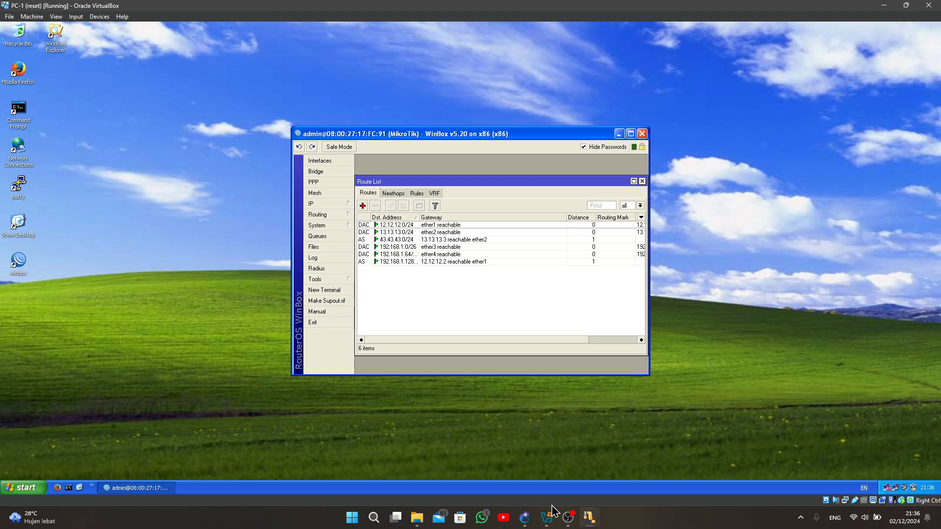
- Switch to the PC-3 virtual machine, close its connection status and address list windows, and open the IP route list in WinBox
{"action": "mouse_move", "coordinate": [588, 517]}
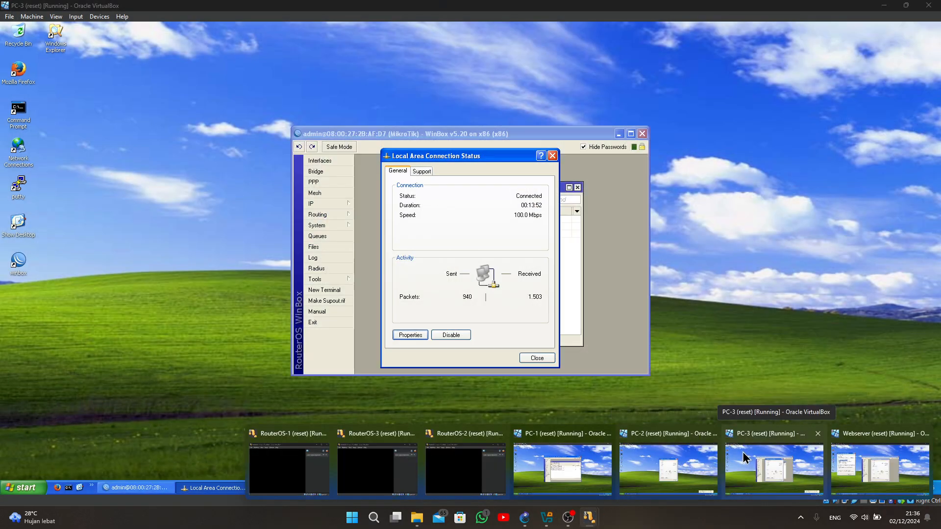
{"action": "left_click", "coordinate": [743, 452]}
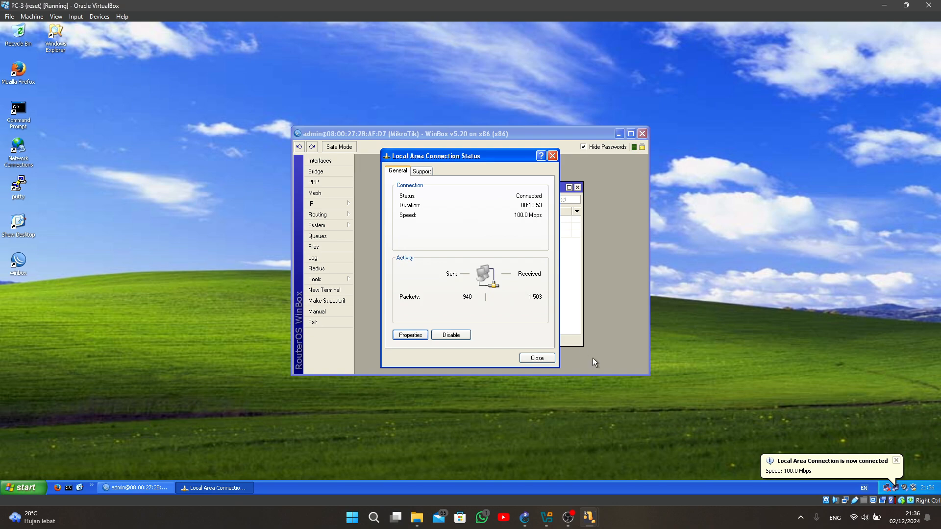
{"action": "left_click", "coordinate": [552, 155]}
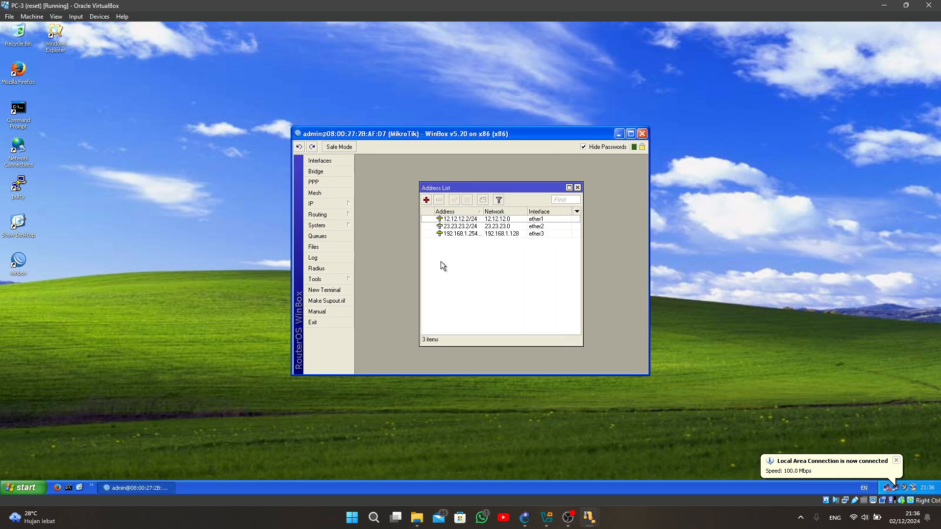
{"action": "left_click", "coordinate": [333, 205]}
{"action": "left_click", "coordinate": [577, 188]}
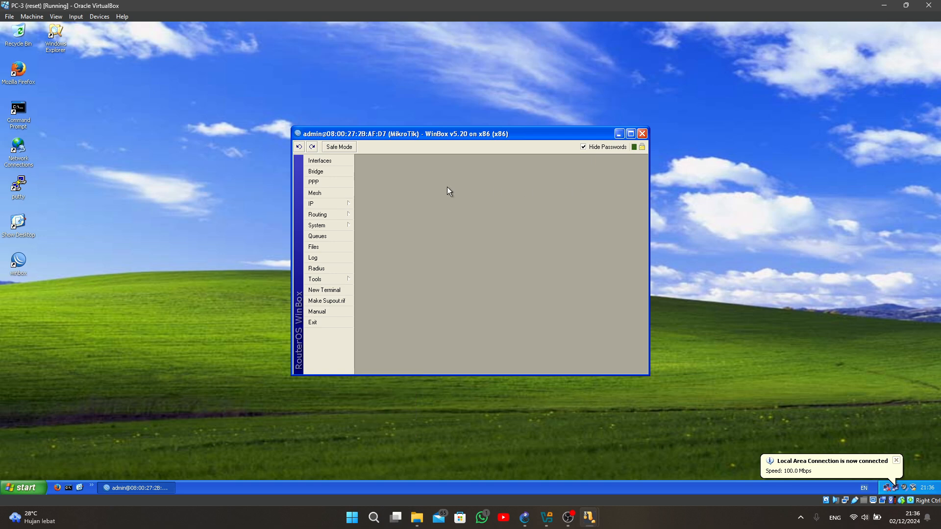
{"action": "left_click", "coordinate": [331, 204]}
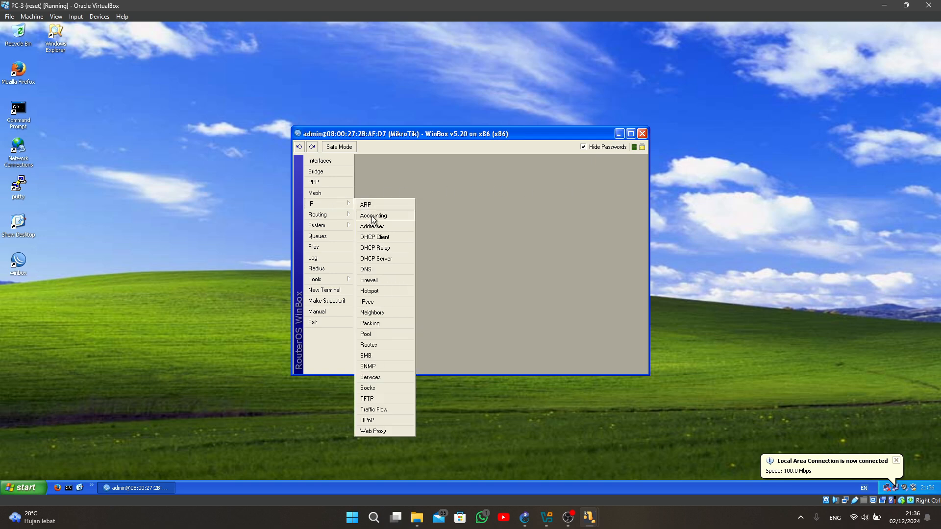
{"action": "left_click", "coordinate": [370, 346]}
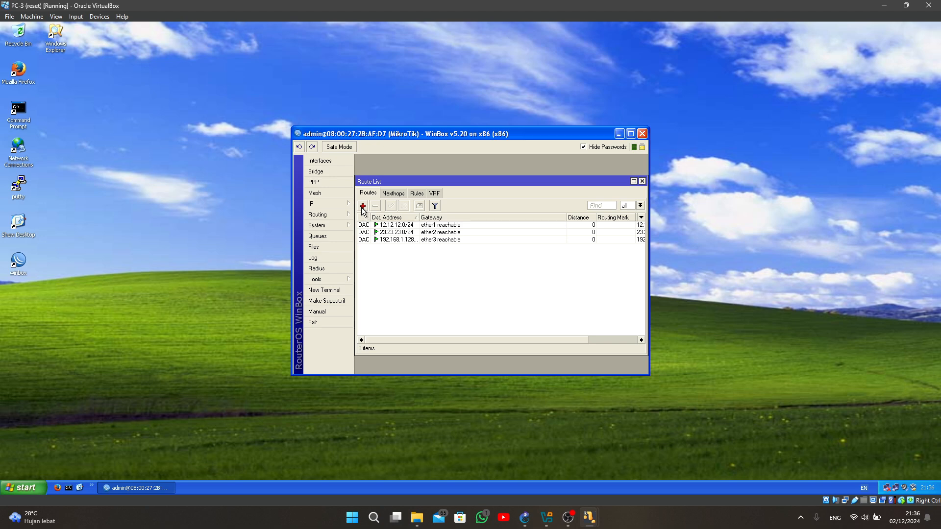
- Start a new static route in PC-3's WinBox route list with destination address 192.168.1.0/25
{"action": "left_click", "coordinate": [363, 207]}
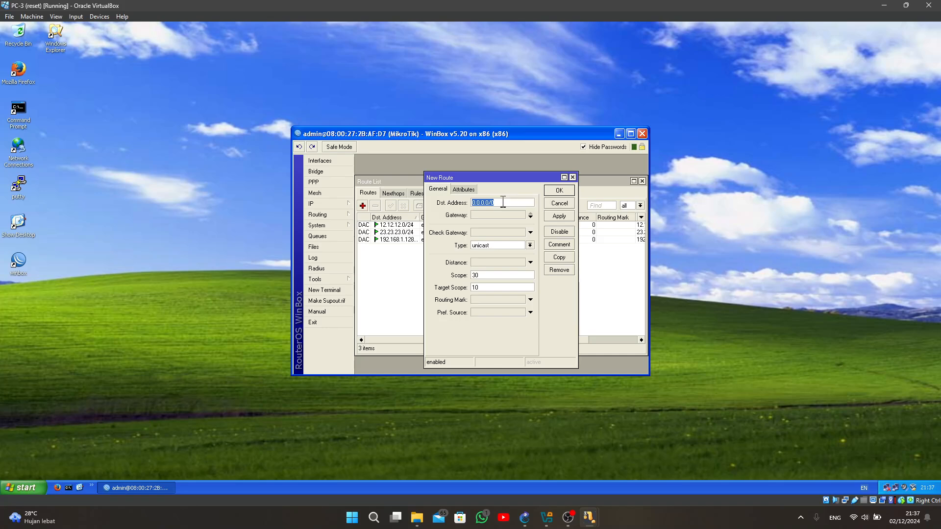
{"action": "left_click_drag", "start_coordinate": [501, 202], "coordinate": [468, 201]}
{"action": "type", "text": "1.0/26"}
{"action": "key", "text": "BackSpace"}
{"action": "type", "text": "5"}
- Set the gateway of the 192.168.1.0/25 route to 12.12.12.1 and save the route
{"action": "left_click", "coordinate": [498, 212]}
{"action": "type", "text": "0.0.0.0"}
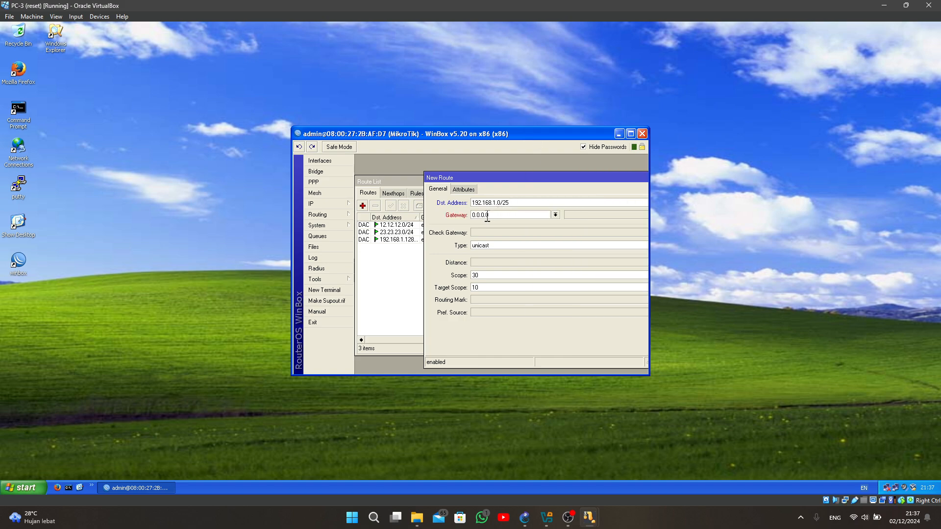
{"action": "double_click", "coordinate": [483, 215]}
{"action": "type", "text": "12.12.12.1"}
{"action": "left_click_drag", "start_coordinate": [500, 177], "coordinate": [407, 178]}
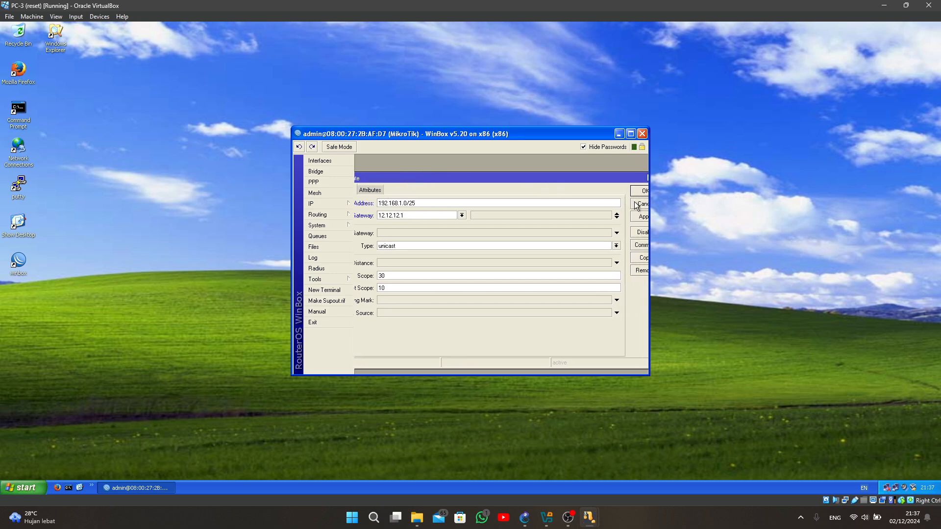
{"action": "left_click", "coordinate": [637, 191]}
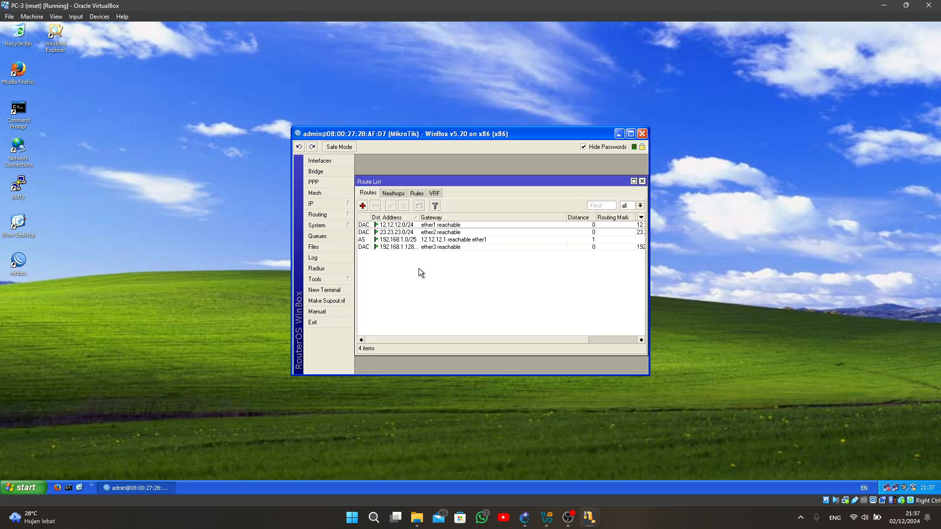
- Add a static route to 43.43.43.0/24 with gateway 23.23.23.3 in PC-3's WinBox route list
{"action": "left_click", "coordinate": [363, 205]}
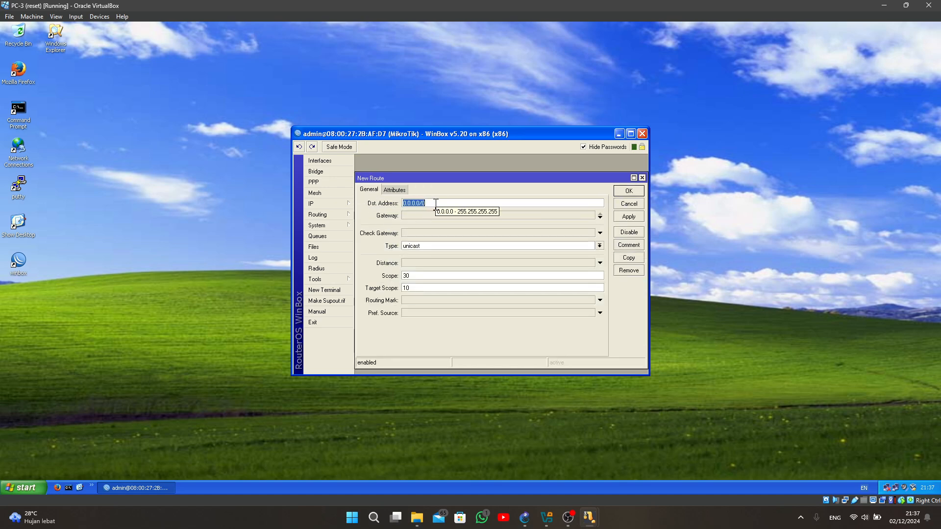
{"action": "type", "text": "43"}
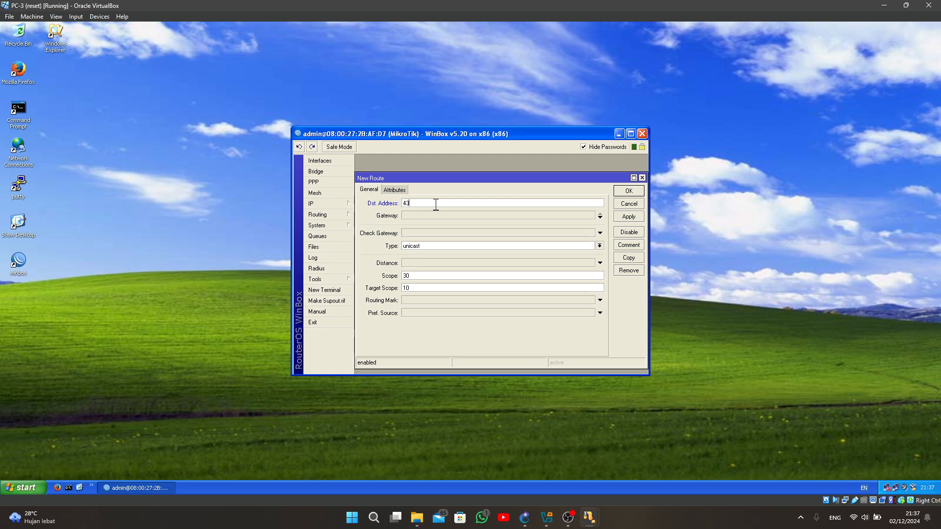
{"action": "type", "text": ".43.43.0/24"}
{"action": "left_click", "coordinate": [439, 216]}
{"action": "double_click", "coordinate": [432, 216]}
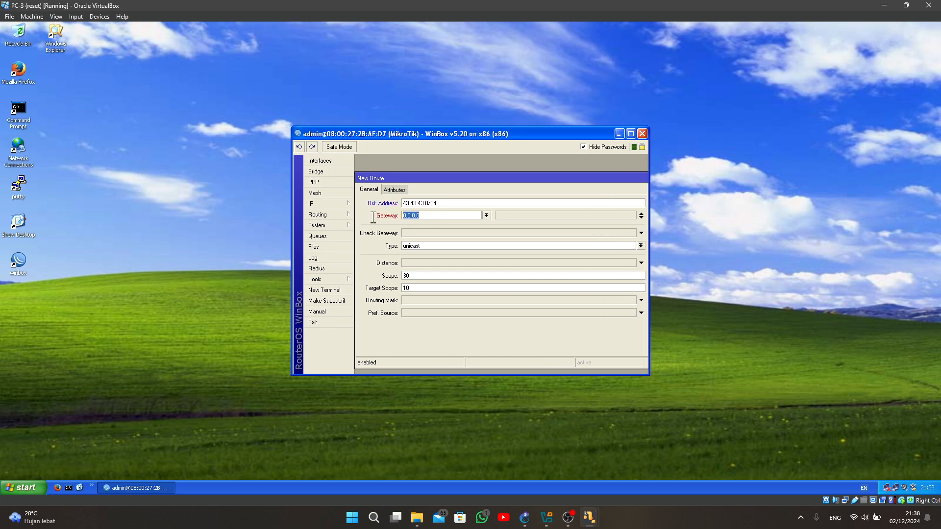
{"action": "type", "text": "23.23.23.3"}
{"action": "left_click_drag", "start_coordinate": [565, 178], "coordinate": [490, 174]}
{"action": "left_click", "coordinate": [581, 191]}
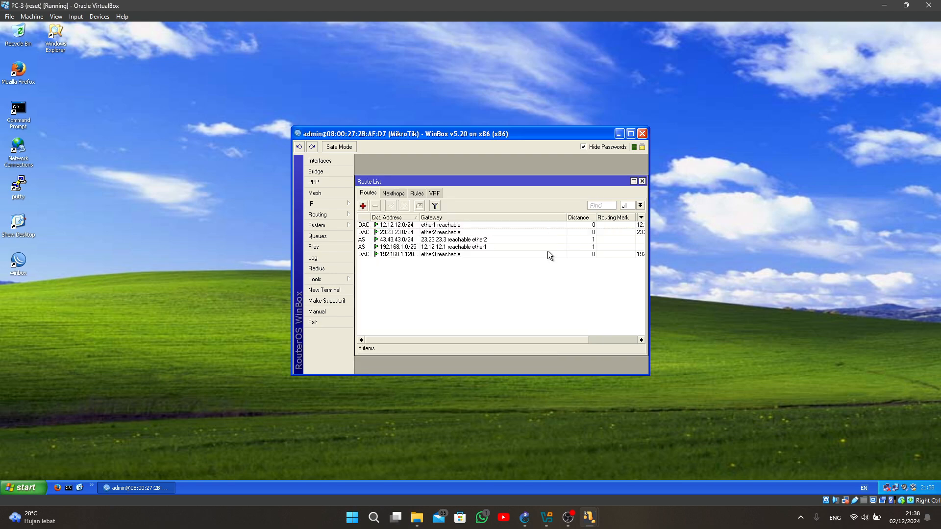
- Switch to the Webserver virtual machine, close its connection status window, and open the IP route list in WinBox
{"action": "mouse_move", "coordinate": [605, 524]}
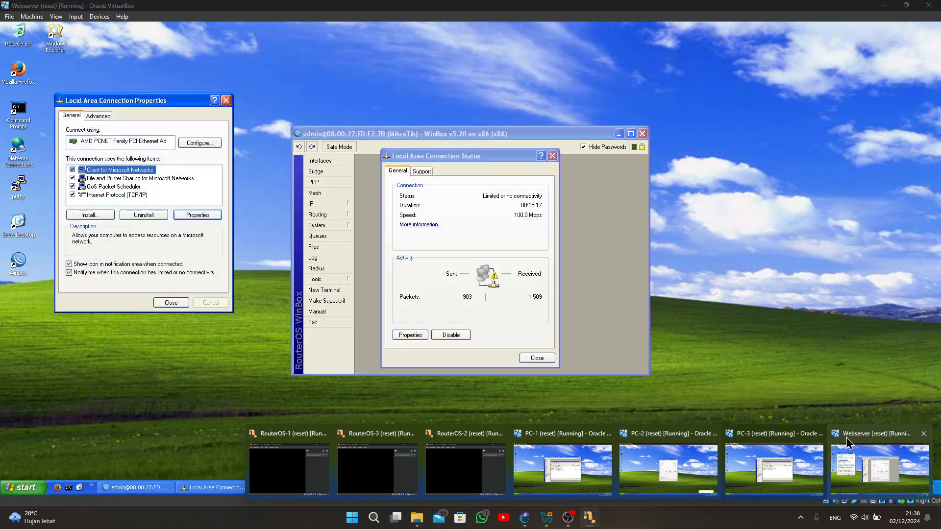
{"action": "left_click", "coordinate": [846, 437]}
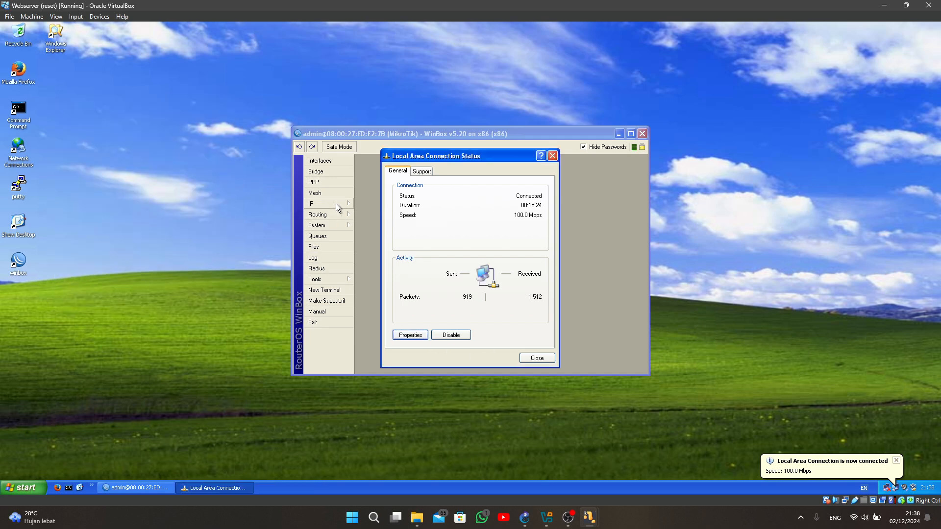
{"action": "left_click", "coordinate": [536, 358]}
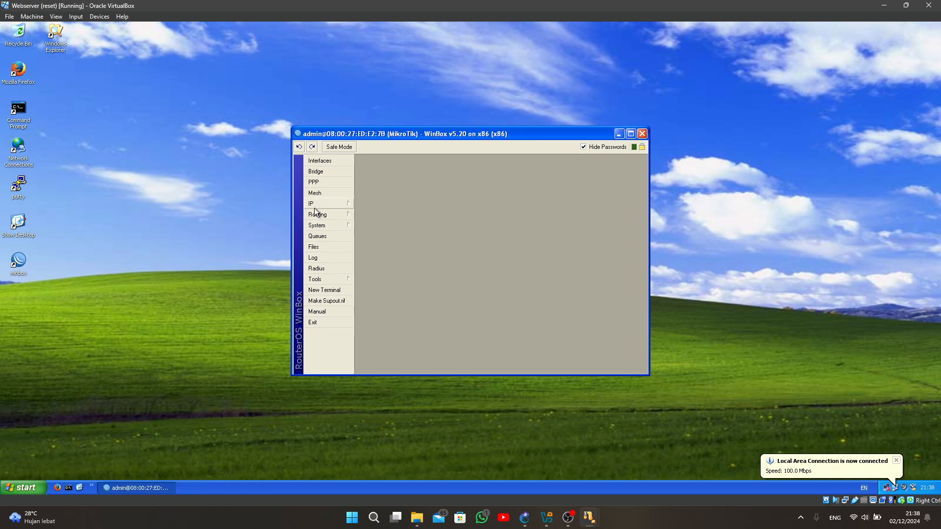
{"action": "left_click", "coordinate": [319, 203]}
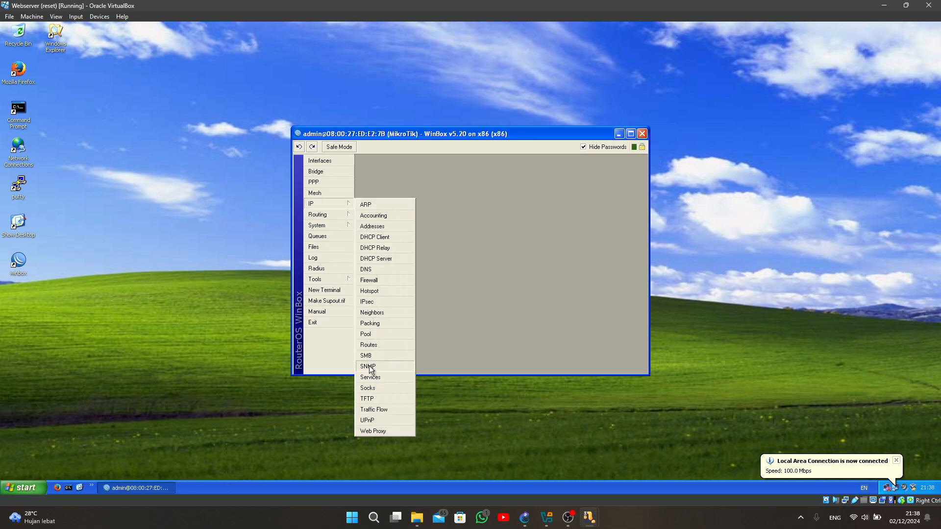
{"action": "left_click", "coordinate": [368, 345]}
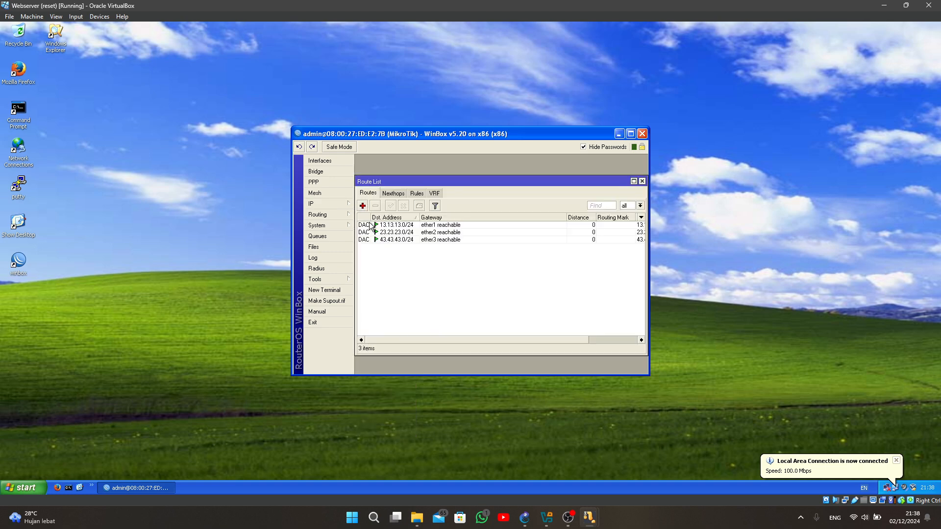
- Add a static route to 192.168.1.0/25 with gateway 13.13.13.1 in the Webserver's WinBox route list
{"action": "left_click", "coordinate": [362, 205]}
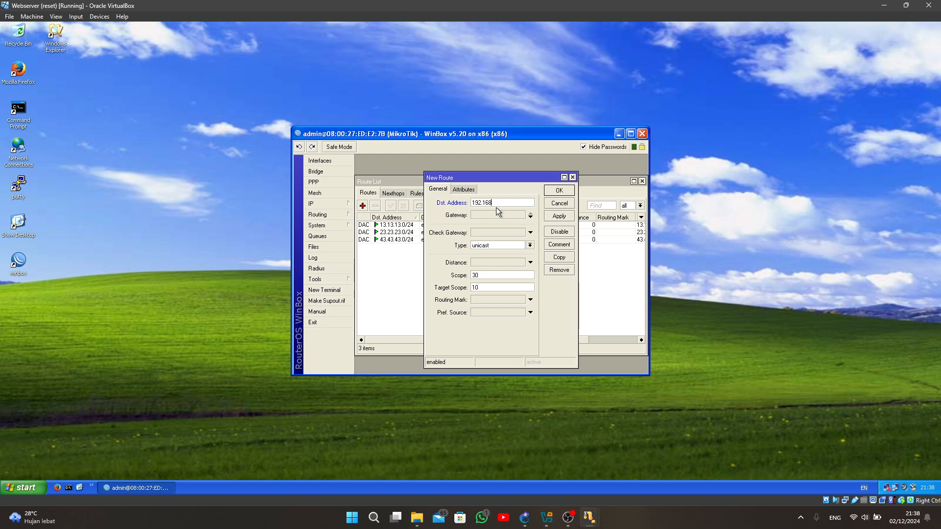
{"action": "type", "text": ".1.0/25"}
{"action": "left_click", "coordinate": [504, 216]}
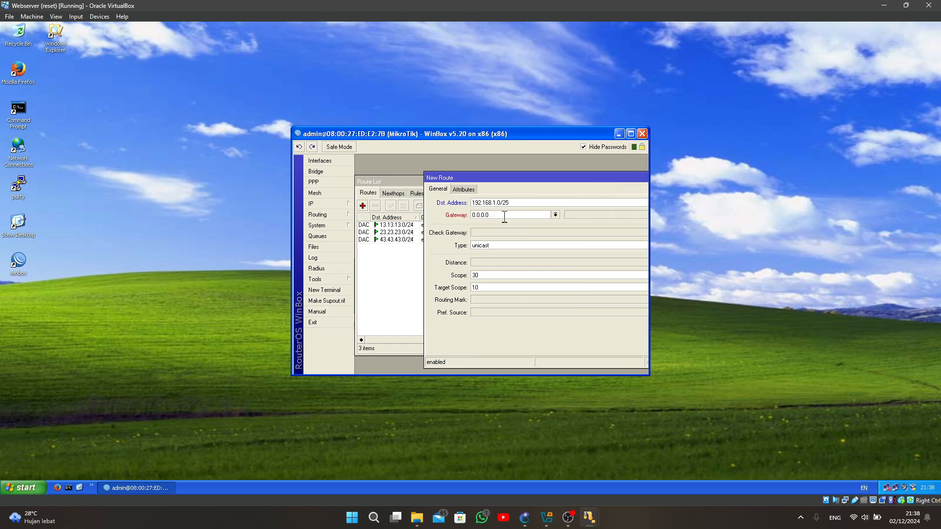
{"action": "double_click", "coordinate": [499, 216]}
{"action": "type", "text": "13.13.13.1"}
{"action": "left_click_drag", "start_coordinate": [557, 183], "coordinate": [421, 194]}
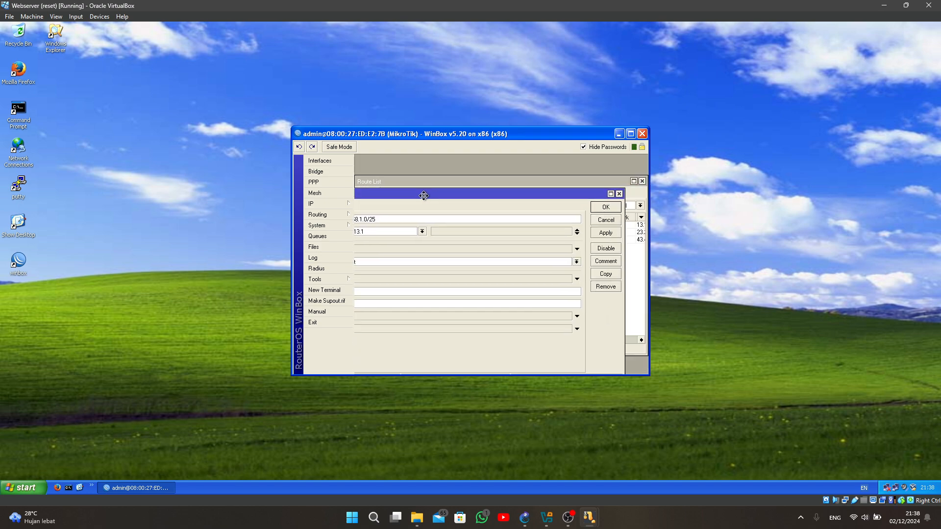
{"action": "left_click", "coordinate": [606, 211]}
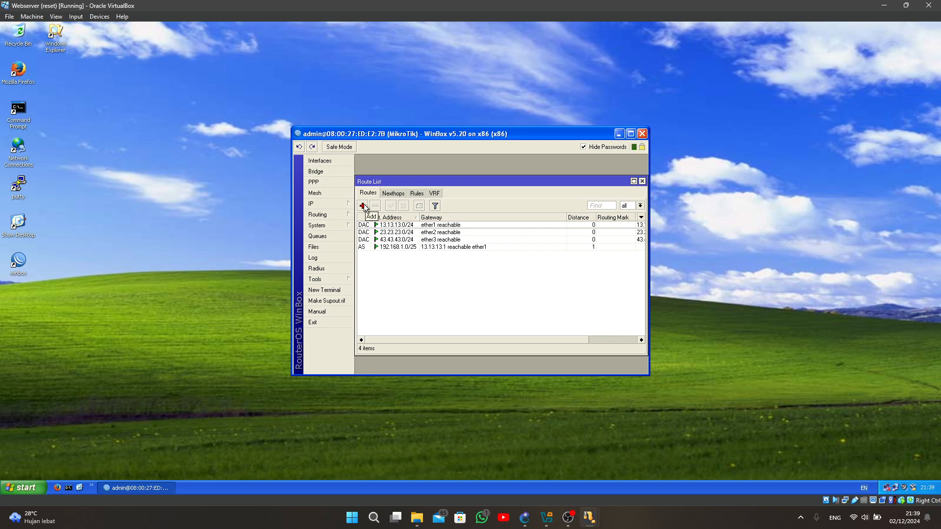
- Add a static route to 192.168.1.128/25 with gateway 23.23.23.2 in the Webserver's WinBox route list
{"action": "left_click", "coordinate": [363, 205]}
{"action": "type", "text": "192.168.1.12"}
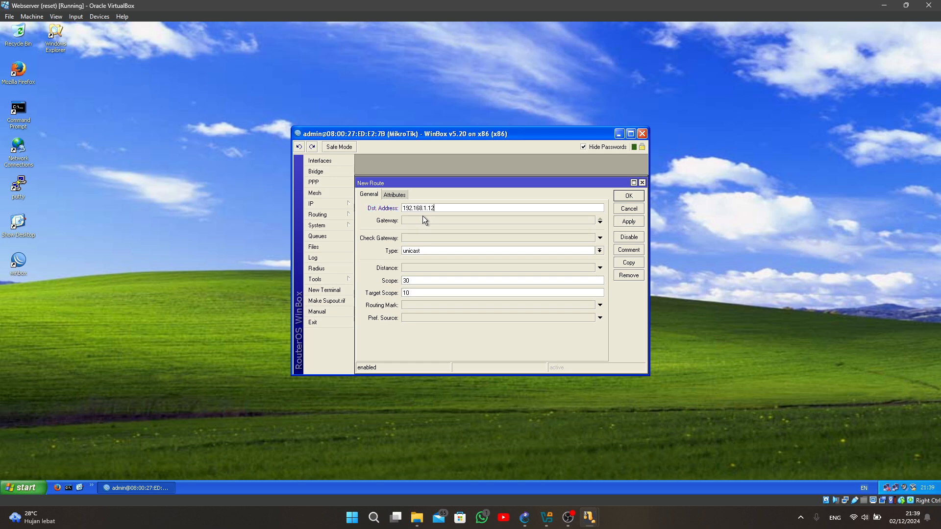
{"action": "type", "text": "8/25"}
{"action": "left_click", "coordinate": [431, 222]}
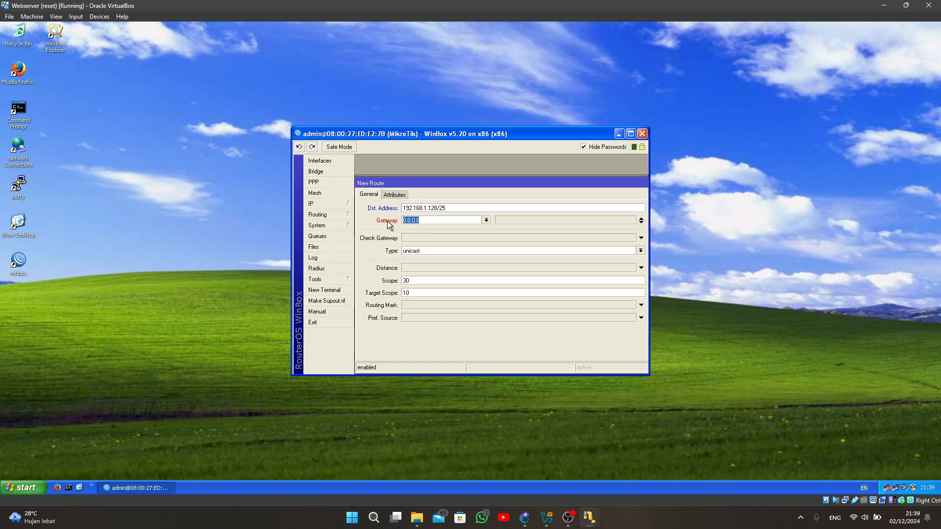
{"action": "type", "text": "23.23.23.2"}
{"action": "left_click_drag", "start_coordinate": [485, 186], "coordinate": [443, 190]}
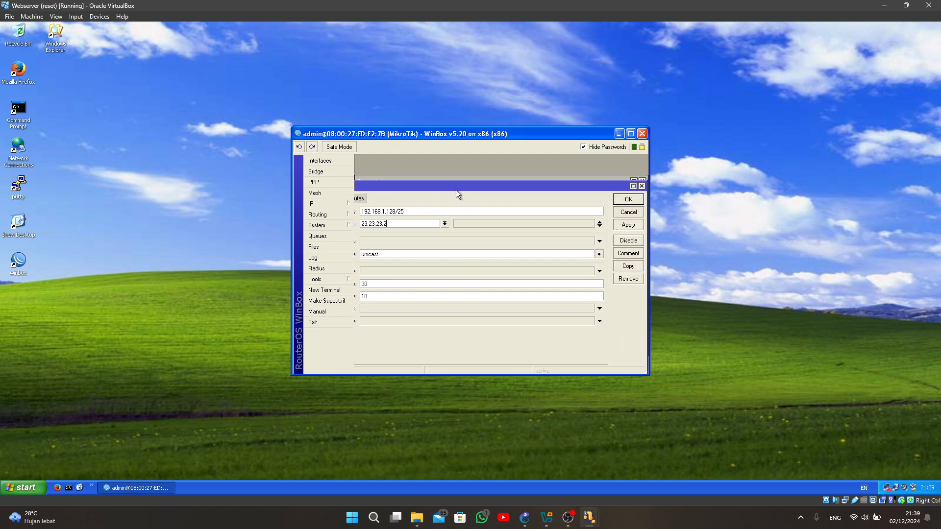
{"action": "left_click", "coordinate": [626, 200]}
- Switch to the PC-1 virtual machine, open a command prompt, and ping 192.168.1.65
{"action": "mouse_move", "coordinate": [589, 515]}
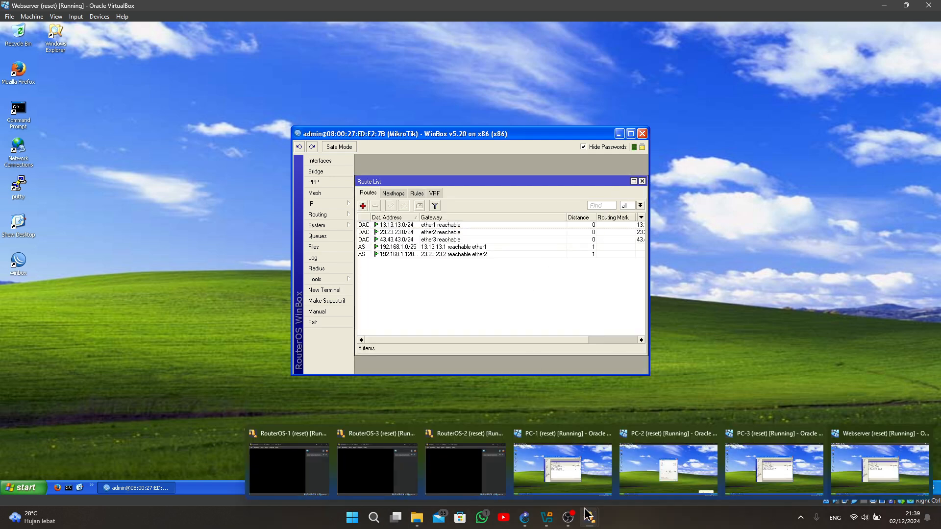
{"action": "left_click", "coordinate": [578, 475]}
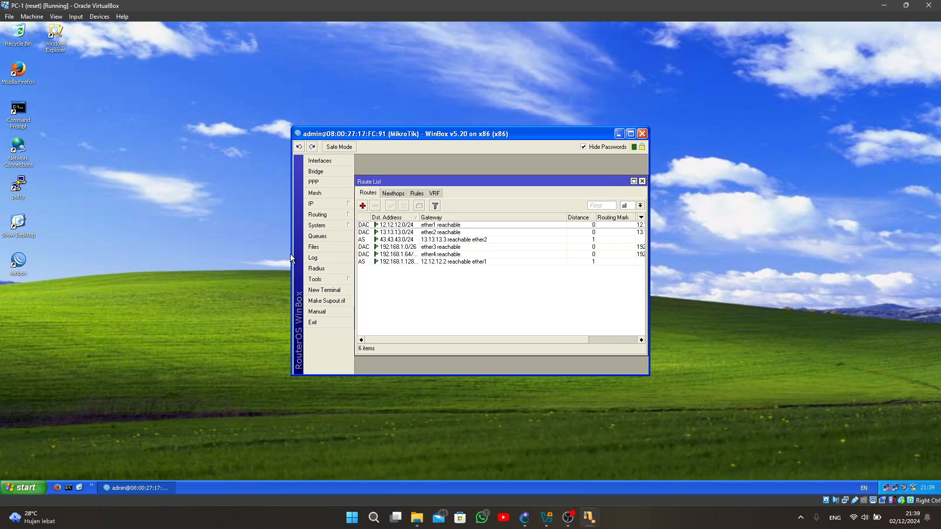
{"action": "left_click", "coordinate": [67, 487]}
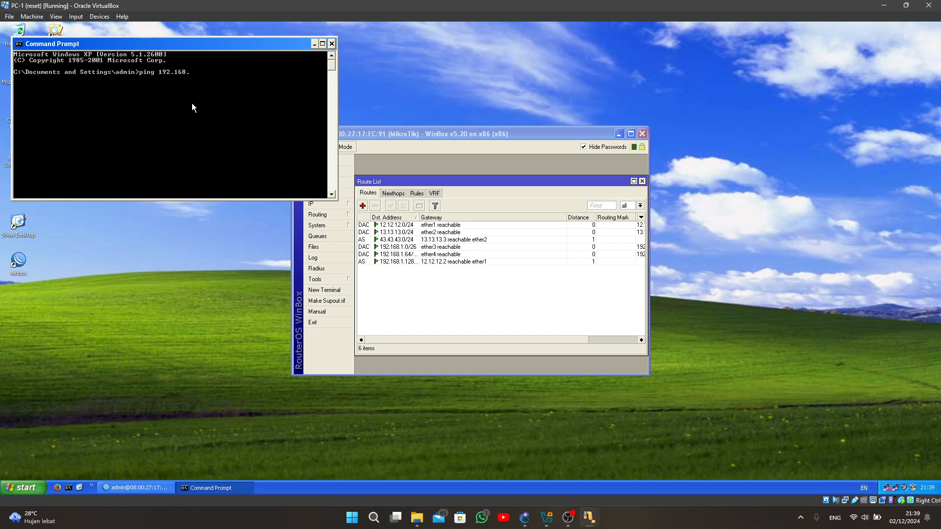
{"action": "type", "text": "5"}
{"action": "key", "text": "Return"}
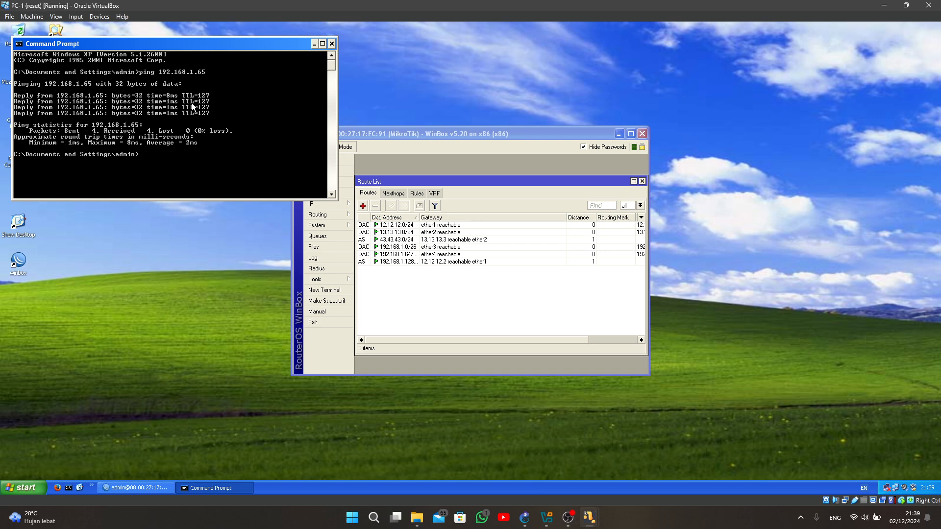
- Ping 192.168.1.253 from PC-1's command prompt
{"action": "type", "text": "ping 192.168.1."}
{"action": "type", "text": "253"}
{"action": "key", "text": "Return"}
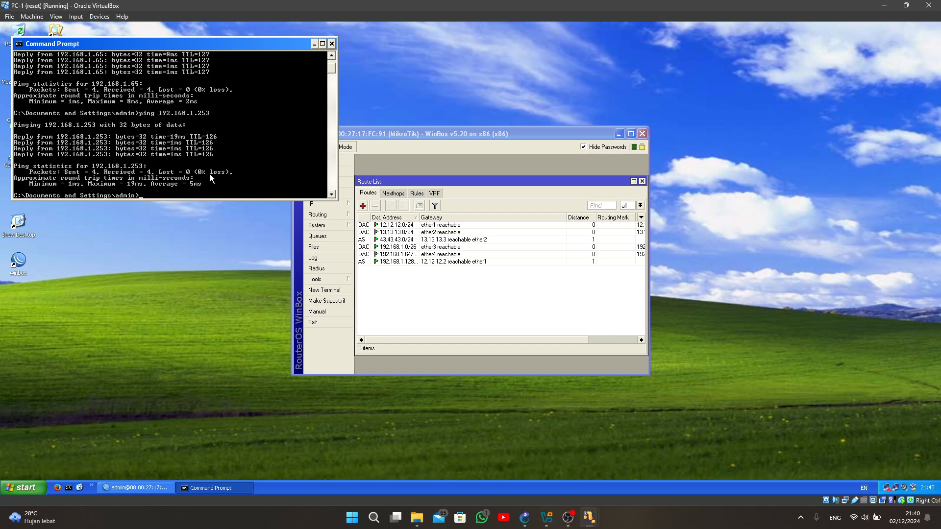
- Ping the web server at 43.43.43.1 from PC-1's command prompt
{"action": "type", "text": "ping 43.43.43.1"}
{"action": "key", "text": "Return"}
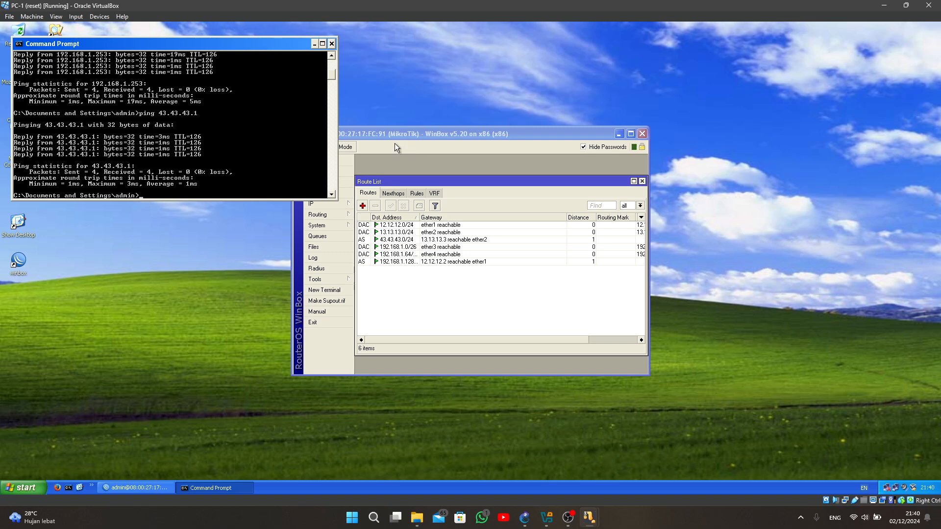
- Switch to the PC-2 virtual machine, open a command prompt, and ping 192.168.1.1
{"action": "mouse_move", "coordinate": [590, 519]}
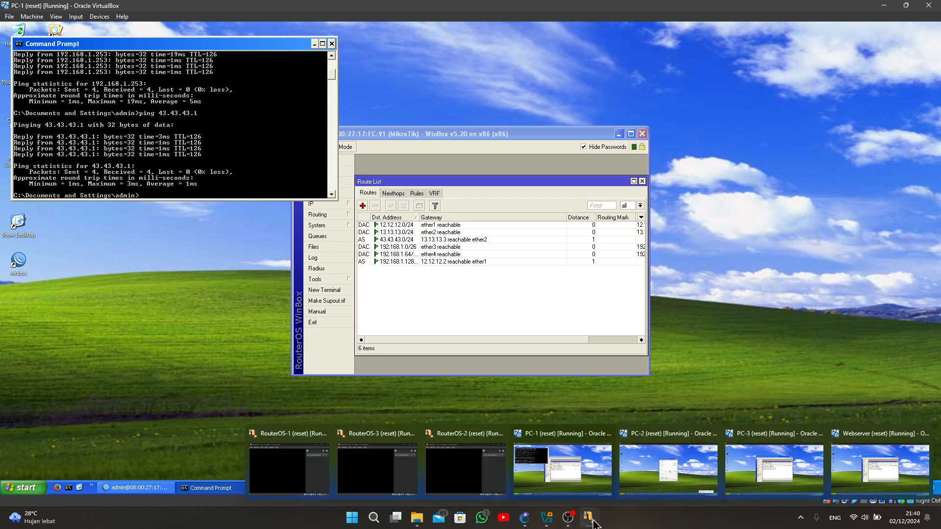
{"action": "left_click", "coordinate": [664, 478]}
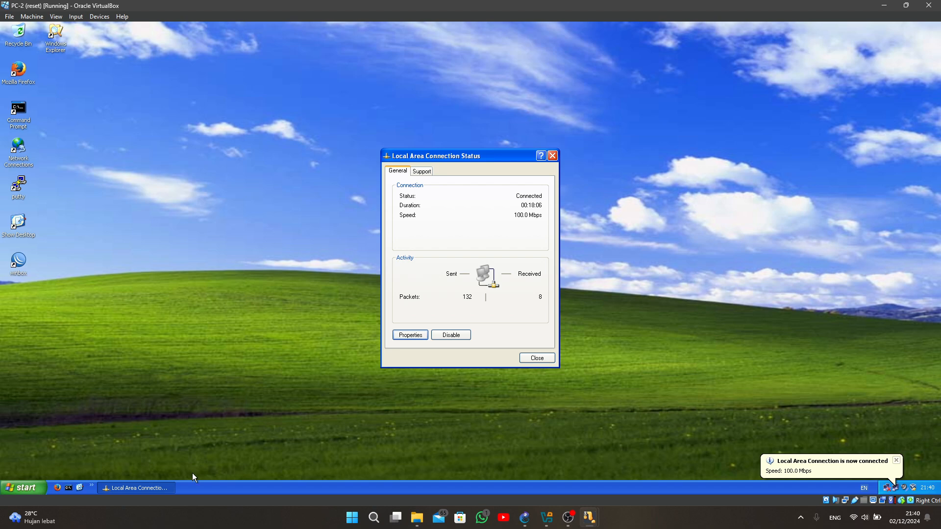
{"action": "left_click", "coordinate": [68, 488]}
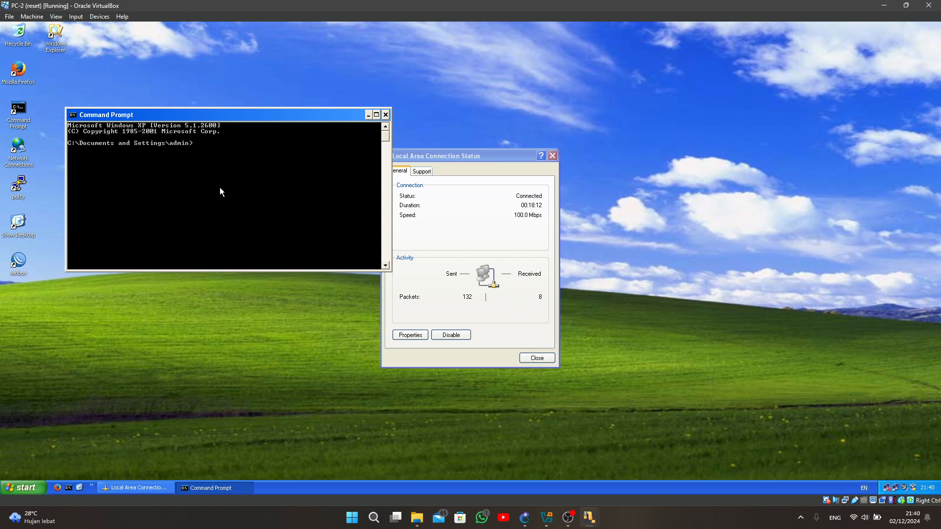
{"action": "type", "text": "ping 192.168.1.1"}
{"action": "key", "text": "Return"}
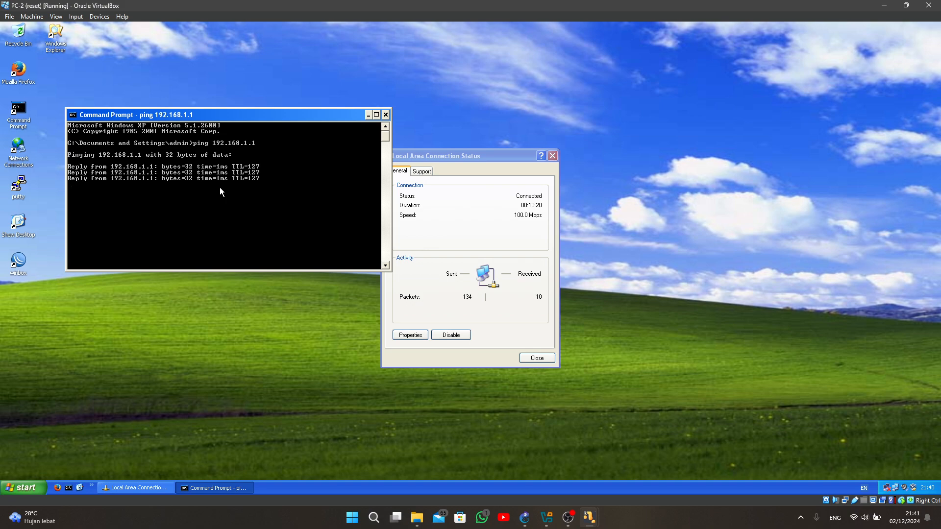
- Ping 192.168.1.253 and the web server at 43.43.43.1 from PC-2's command prompt
{"action": "type", "text": "ping"}
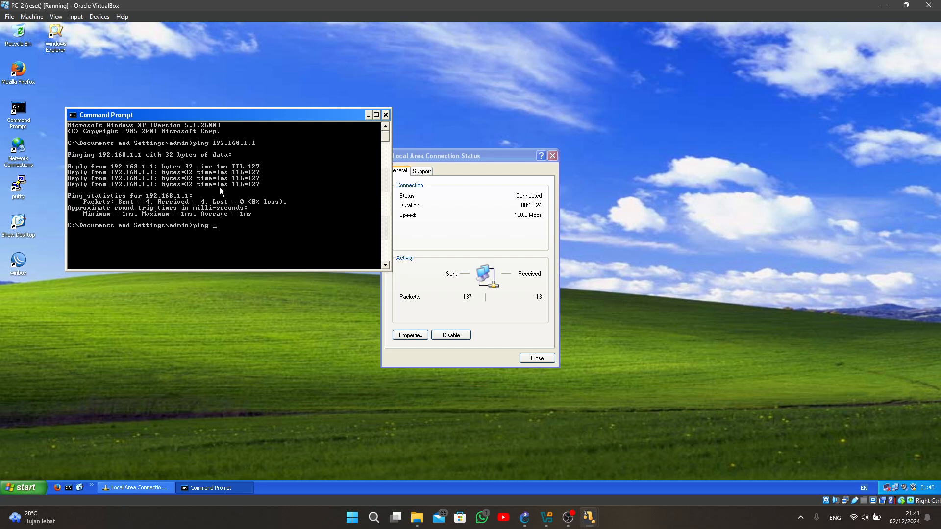
{"action": "type", "text": " 192.168.1.253"}
{"action": "key", "text": "Return"}
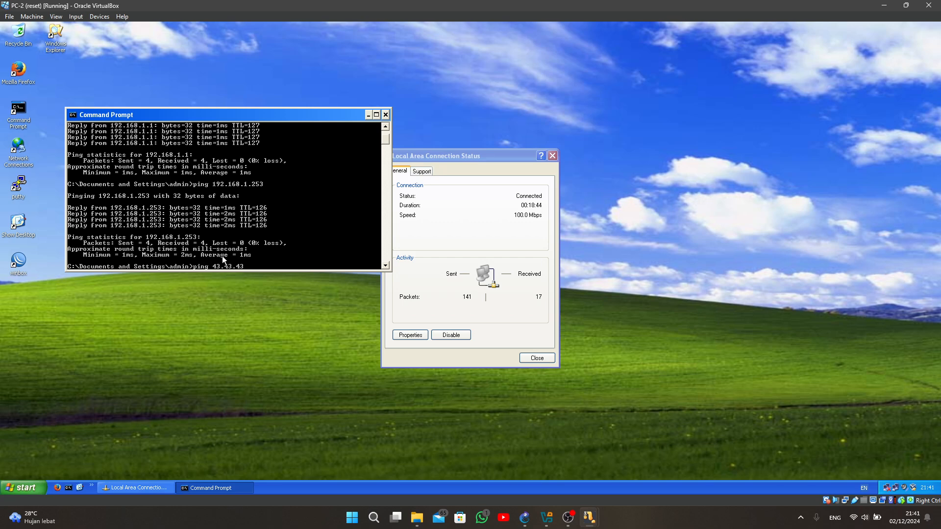
{"action": "type", "text": "1"}
{"action": "key", "text": "Return"}
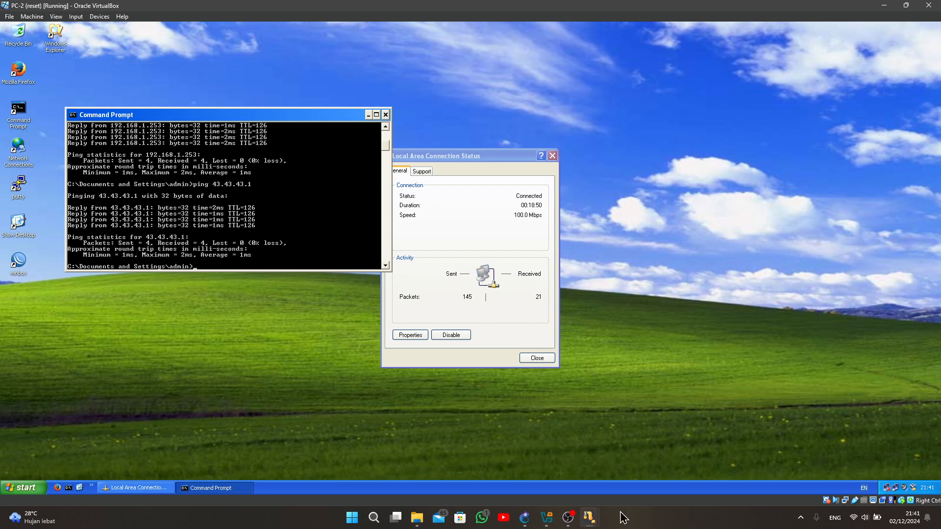
- Switch to the PC-3 virtual machine, open a command prompt, and ping 192.168.1.1
{"action": "mouse_move", "coordinate": [598, 525]}
{"action": "left_click", "coordinate": [767, 463]}
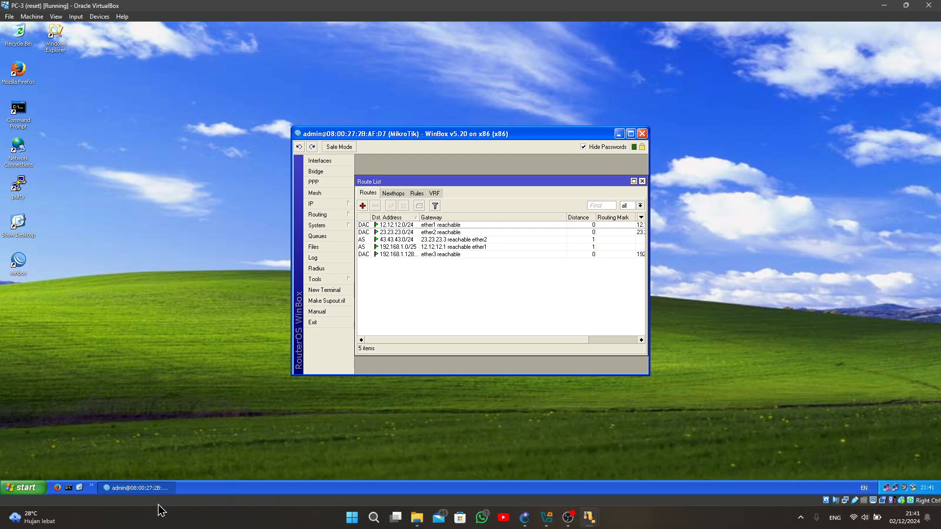
{"action": "left_click", "coordinate": [68, 488]}
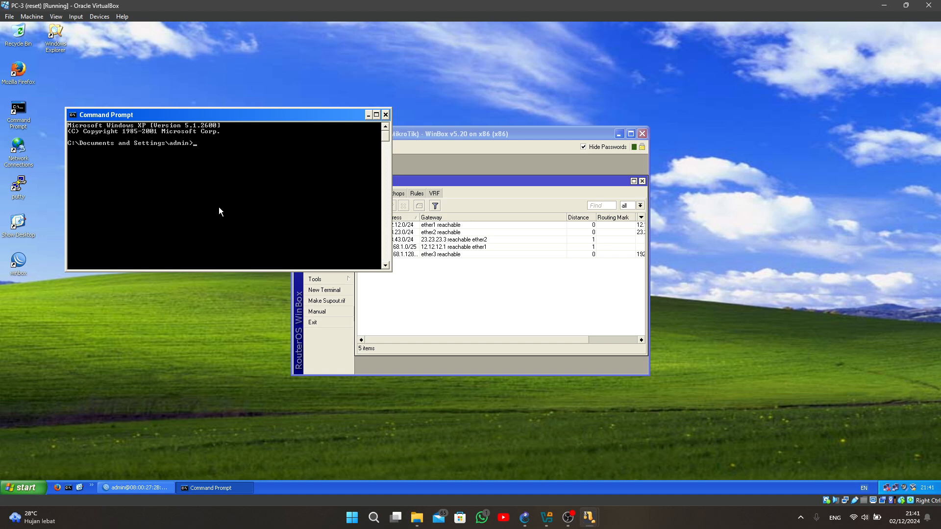
{"action": "type", "text": "ping 192.168.1.1"}
{"action": "key", "text": "Return"}
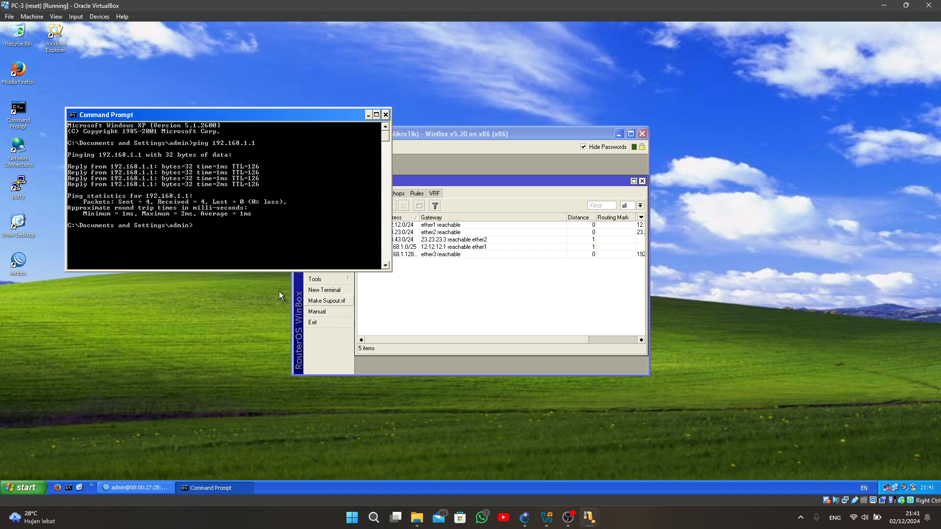
- Ping 192.168.1.65 from PC-3's command prompt
{"action": "type", "text": "ping 192.168.1.65"}
{"action": "key", "text": "Return"}
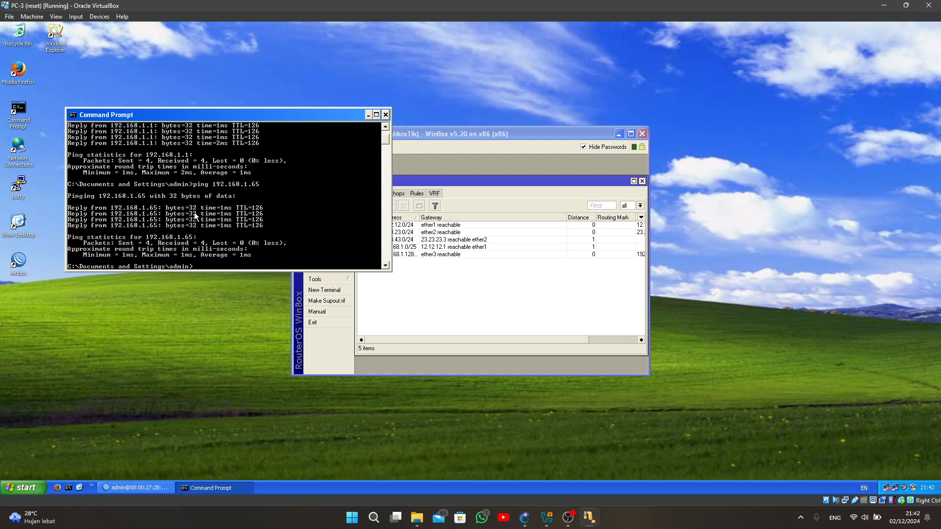
- Ping the web server at 43.43.43.1 from PC-3's command prompt
{"action": "type", "text": "ping 43.43.43.1"}
{"action": "key", "text": "Return"}
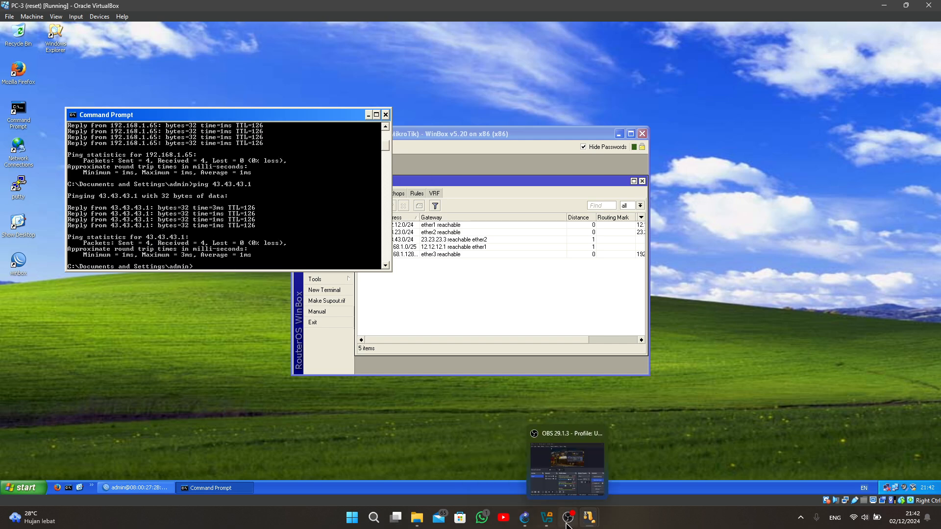
- Switch to the Webserver virtual machine, open a command prompt, and ping 192.168.1.1
{"action": "mouse_move", "coordinate": [585, 517]}
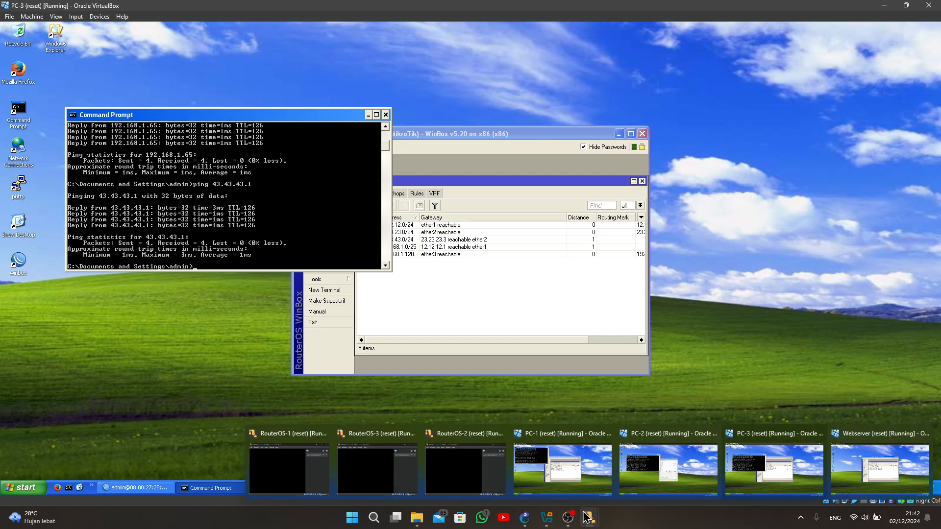
{"action": "left_click", "coordinate": [876, 461]}
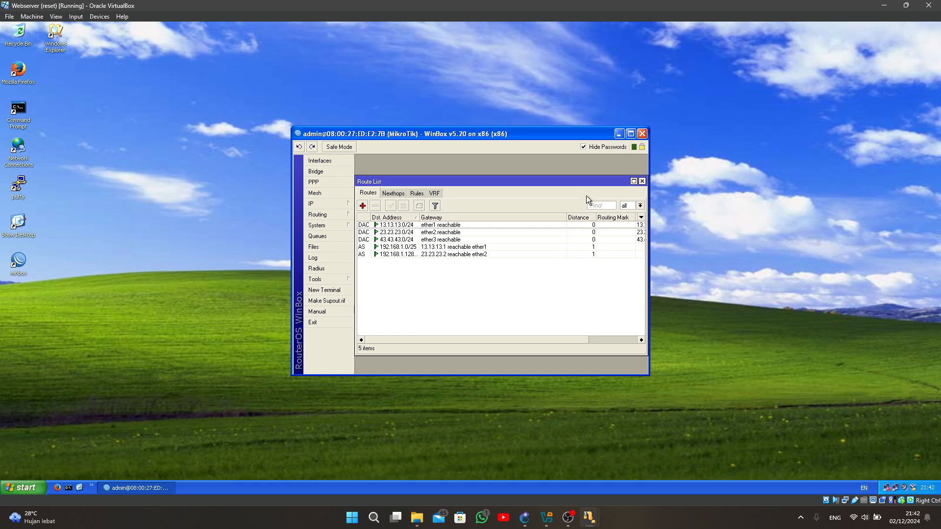
{"action": "left_click", "coordinate": [68, 488]}
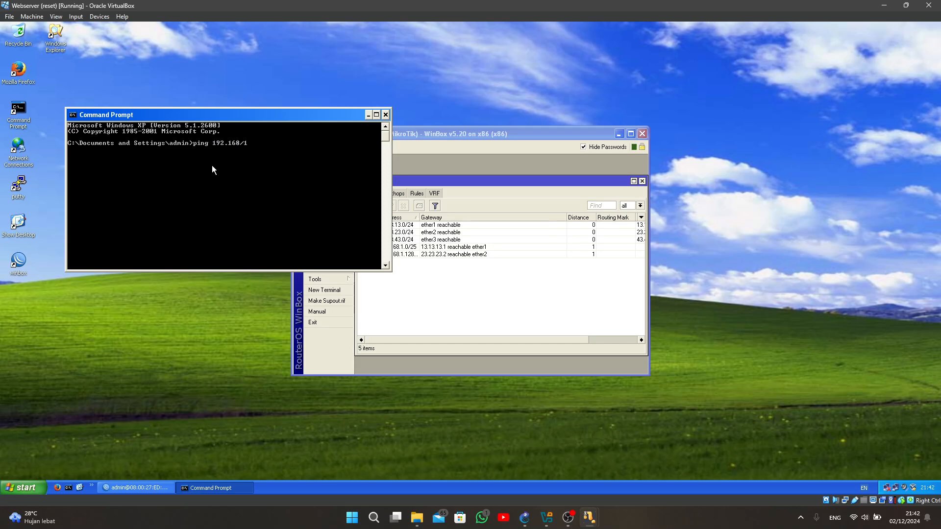
{"action": "key", "text": "BackSpace"}
{"action": "key", "text": "BackSpace"}
{"action": "type", "text": ".1.1"}
{"action": "key", "text": "Return"}
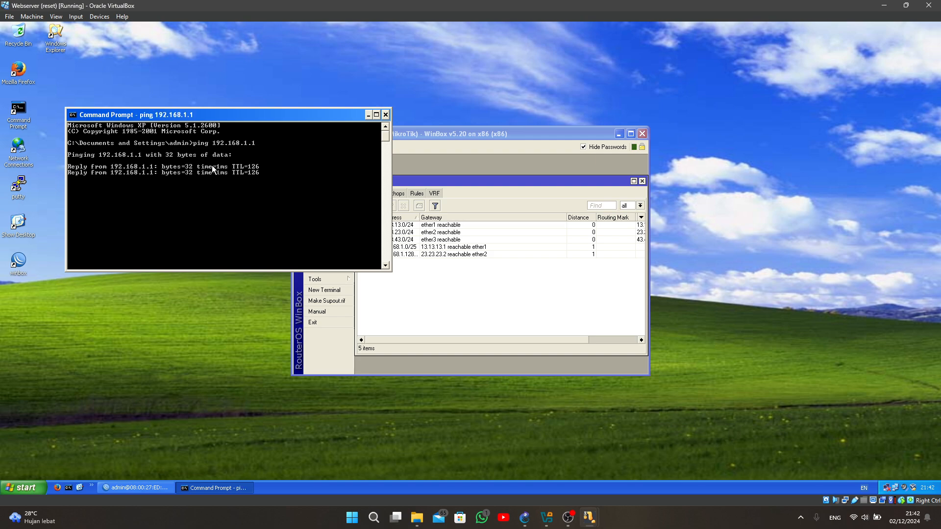
- Ping 192.168.1.65 and 192.168.1.253 from the Webserver's command prompt
{"action": "type", "text": "ping "}
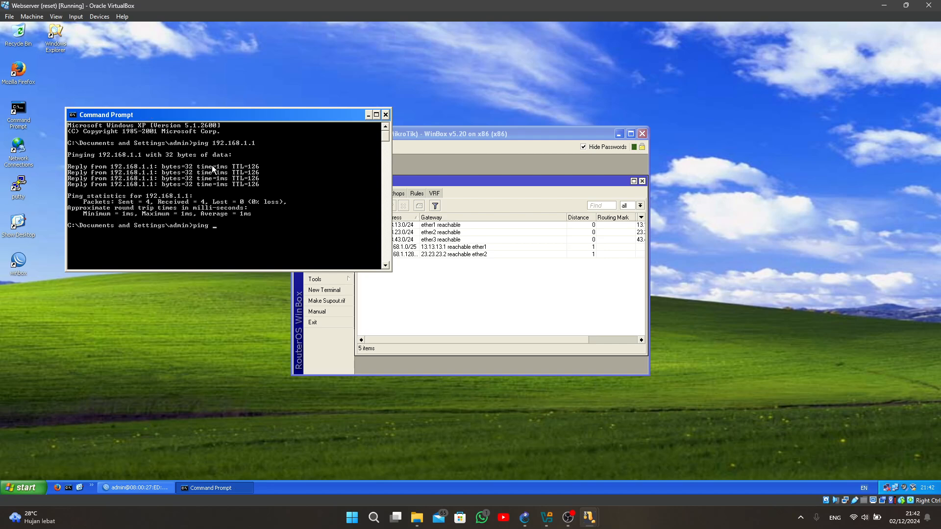
{"action": "type", "text": "16"}
{"action": "key", "text": "BackSpace"}
{"action": "type", "text": "92.168.1.65"}
{"action": "key", "text": "Return"}
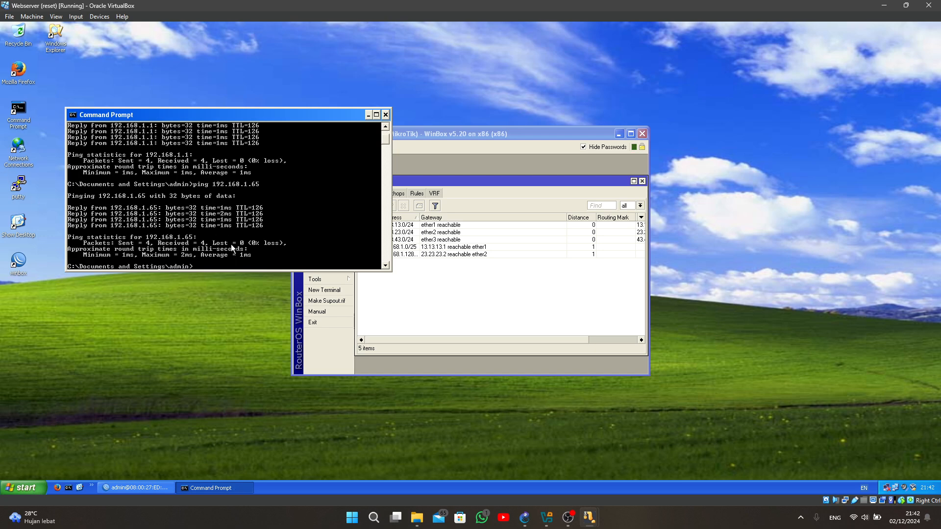
{"action": "type", "text": "ping 192.168.1.253"}
{"action": "key", "text": "Return"}
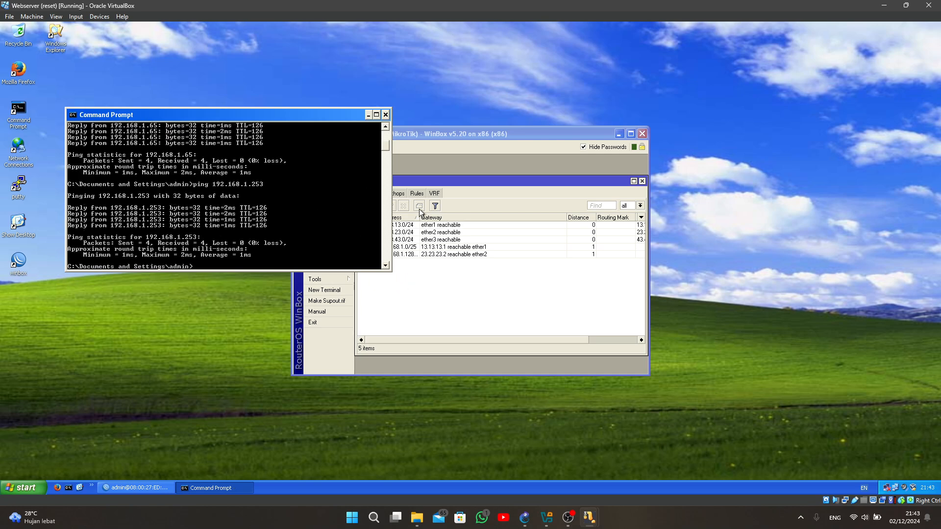
{"action": "left_click", "coordinate": [443, 133]}
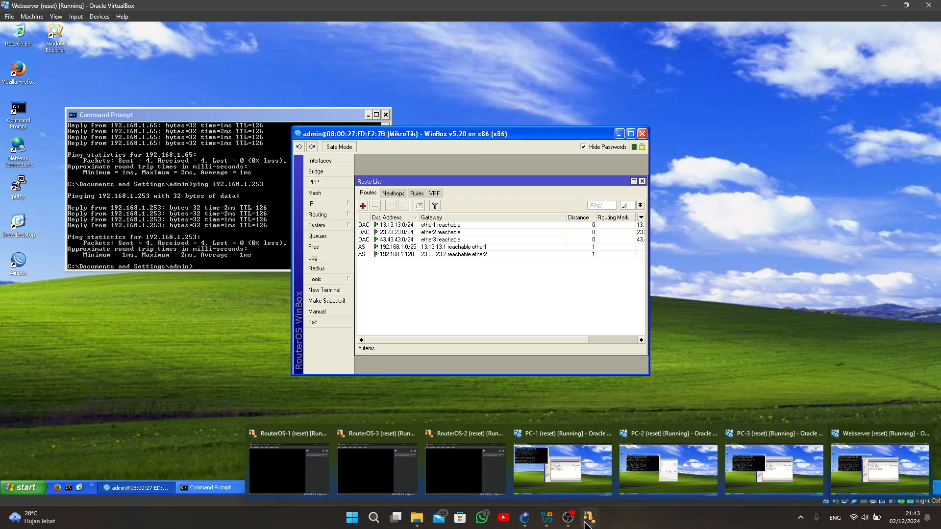
{"action": "left_click", "coordinate": [577, 523]}
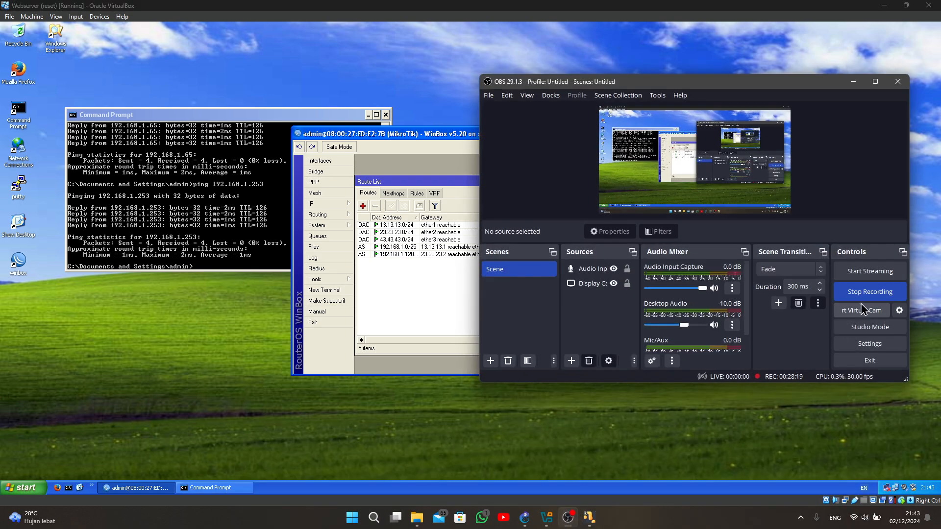